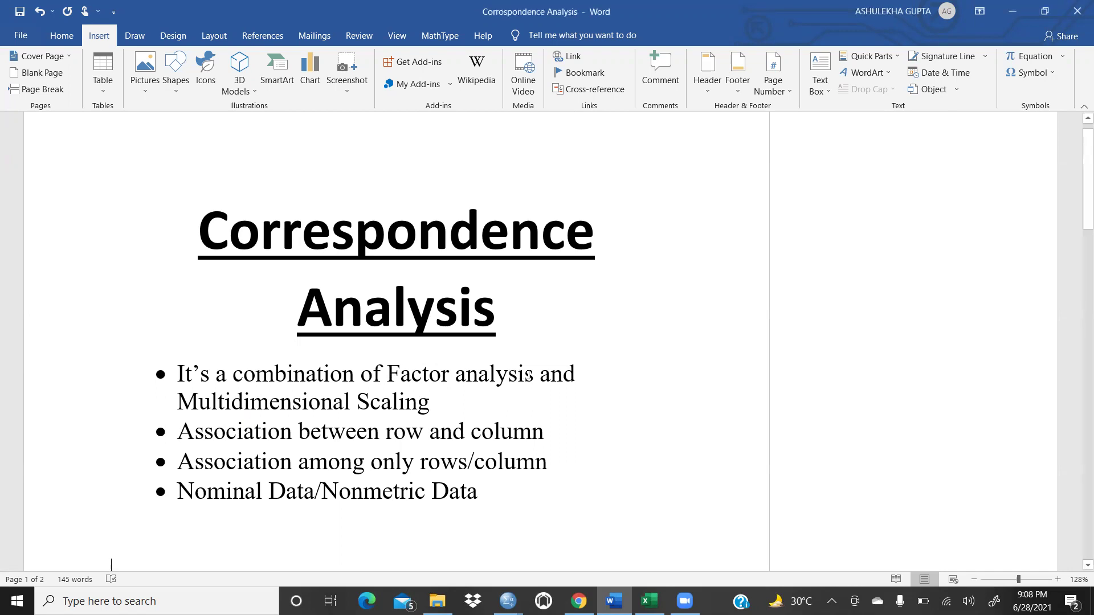
Highlight the words "Factor analysis and Multidimensional Scaling" in the first bullet in yellow.
left_click_drag(545, 375, 387, 376)
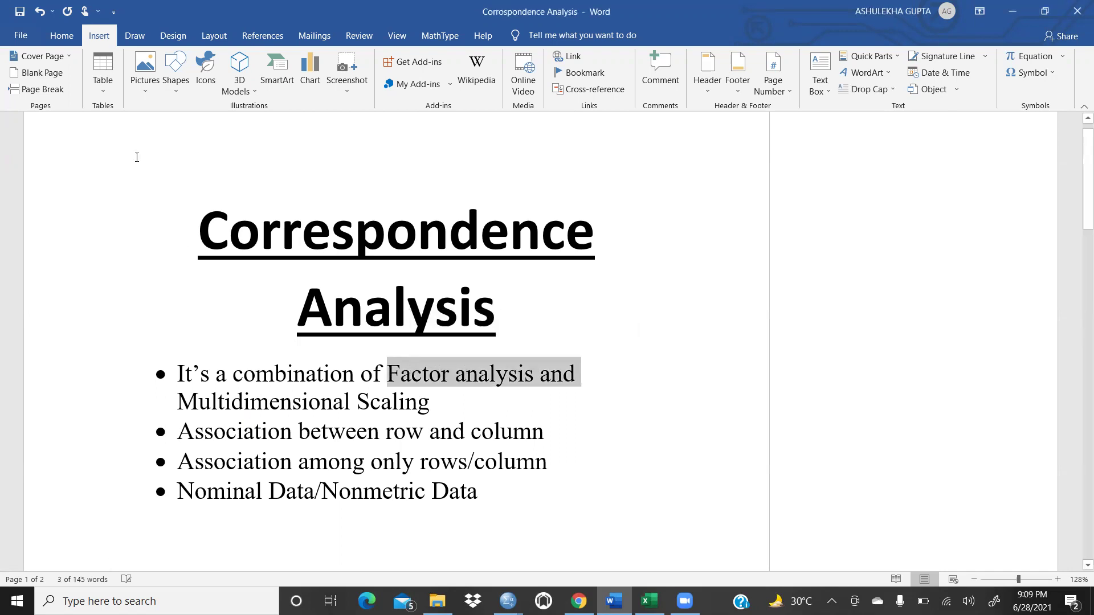
left_click(61, 35)
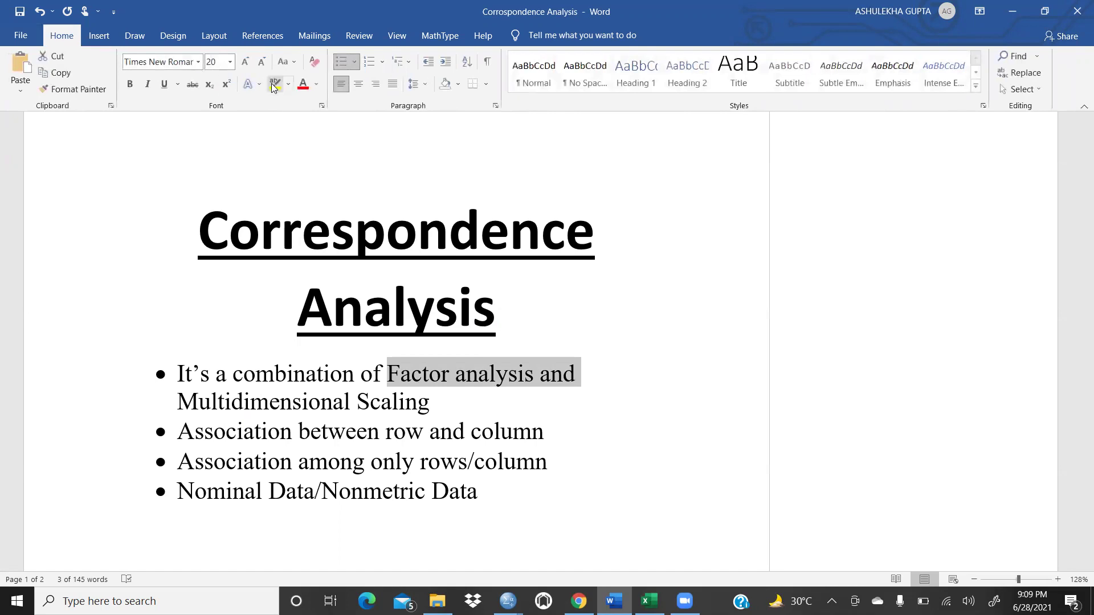
left_click(275, 84)
left_click_drag(173, 402, 439, 399)
left_click(352, 402)
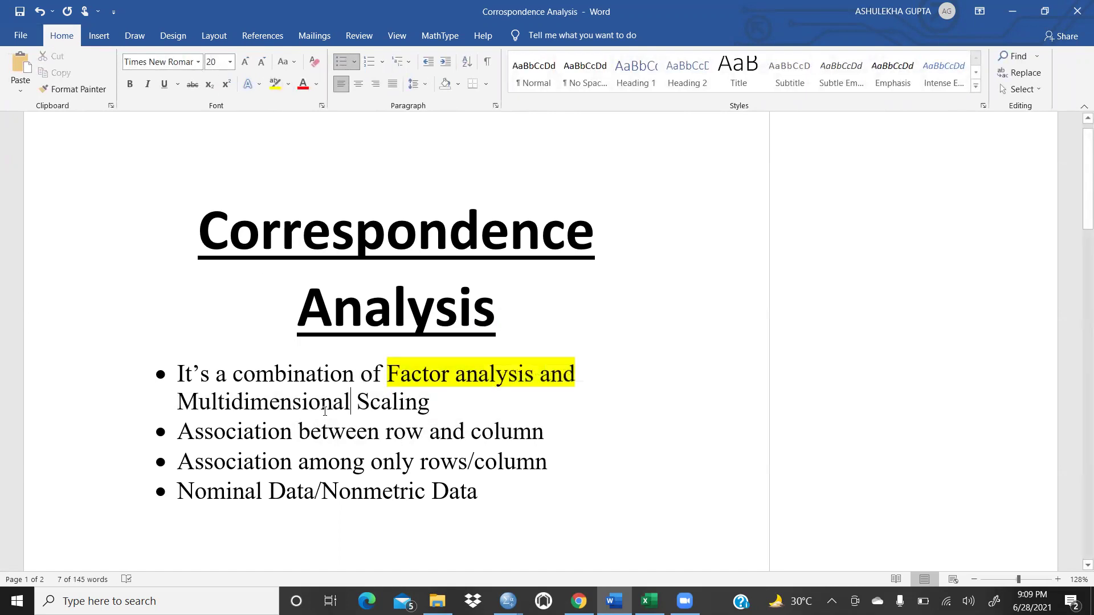
left_click_drag(177, 402, 430, 402)
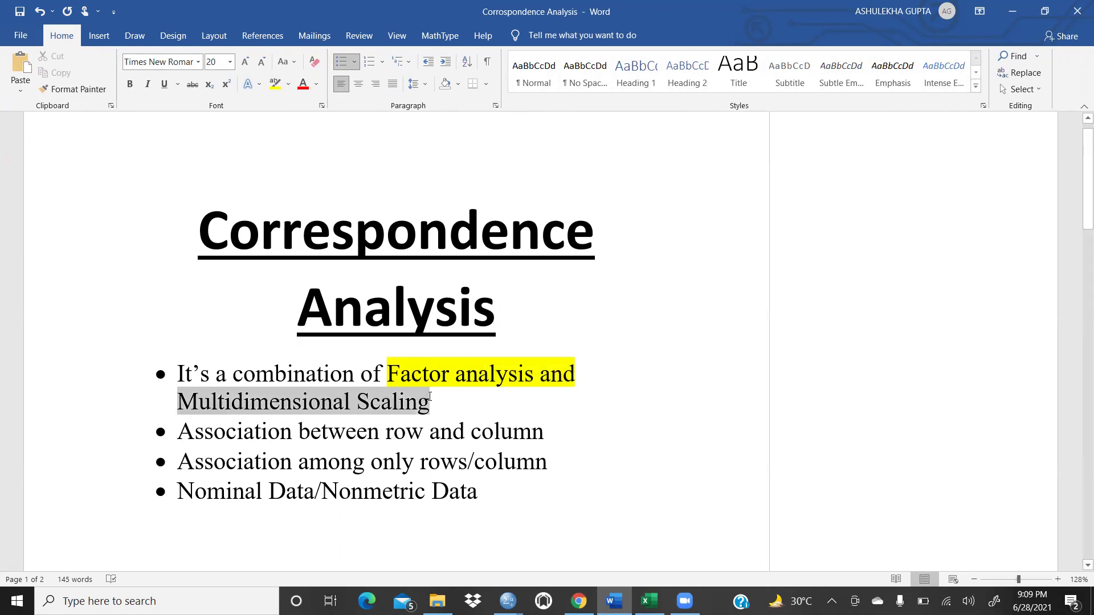
left_click(275, 84)
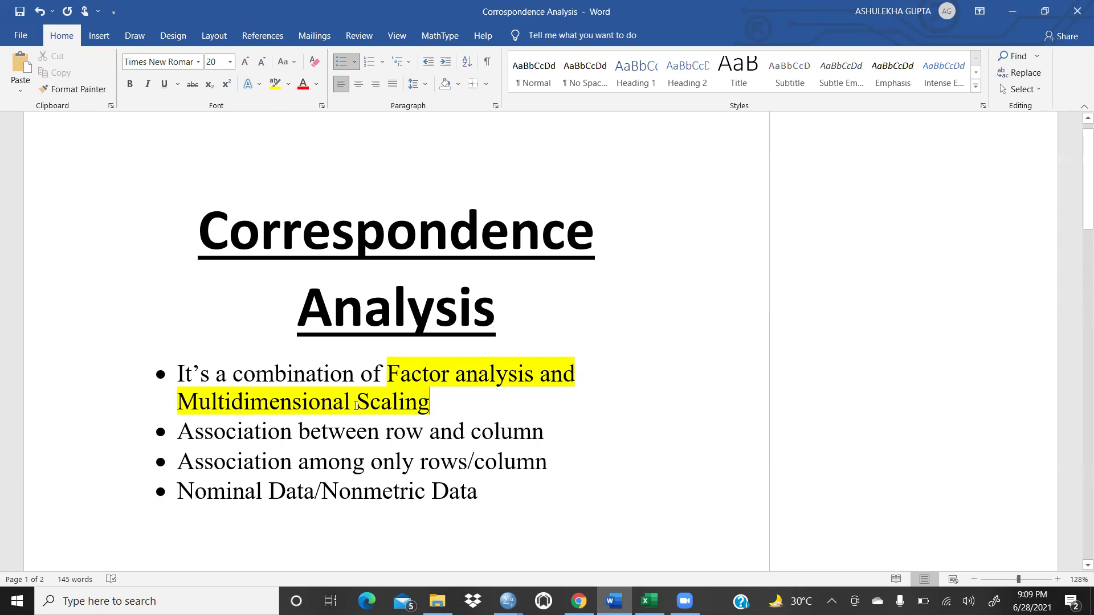
Insert the word "only" before "column" in the bullet about association among only rows/column.
scroll(356, 401, "down", 1)
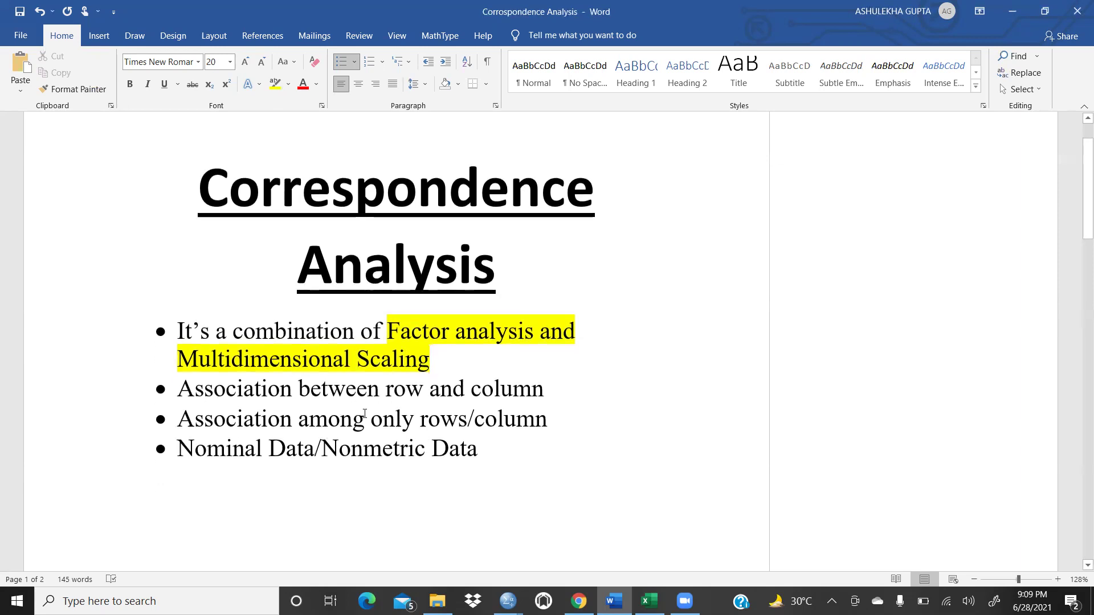
left_click_drag(385, 392, 552, 390)
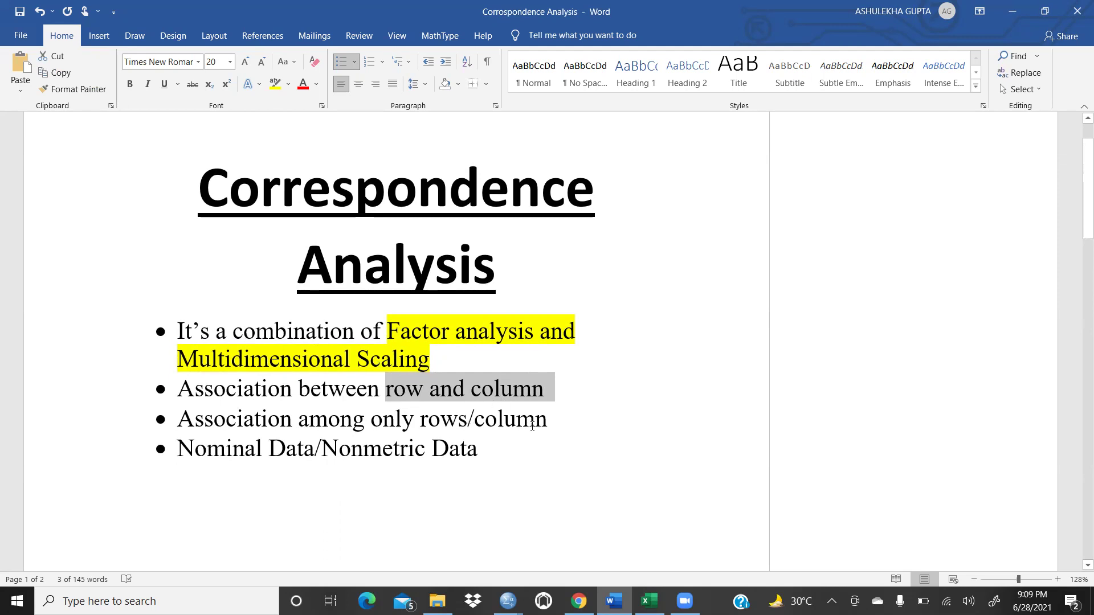
left_click(482, 420)
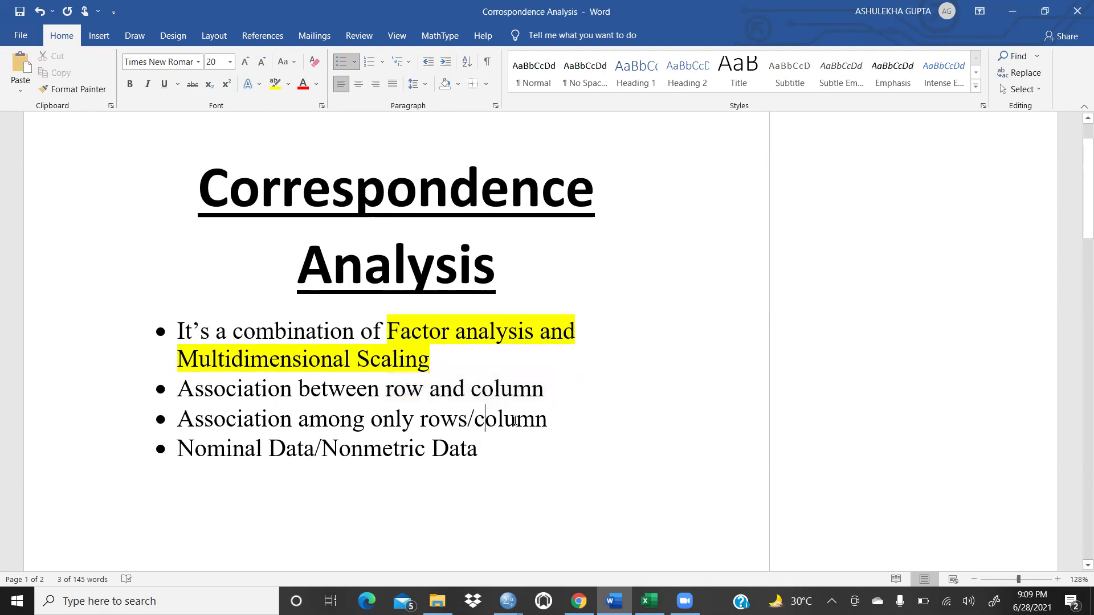
left_click(475, 420)
type("only")
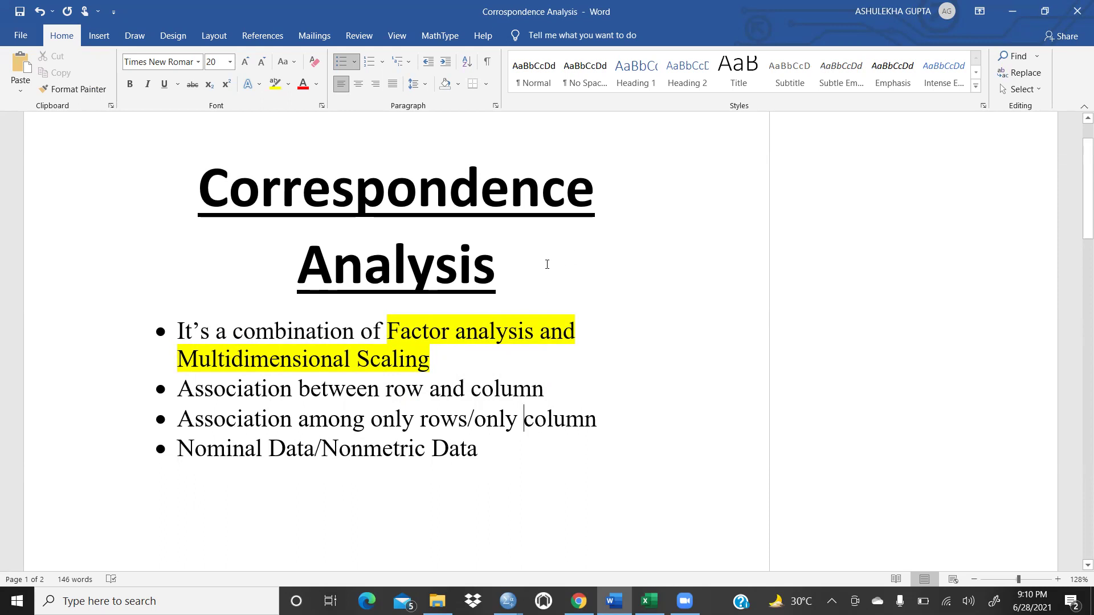
Add the text "Example" on the empty line between the bullet list and the car brand table.
scroll(499, 278, "down", 3)
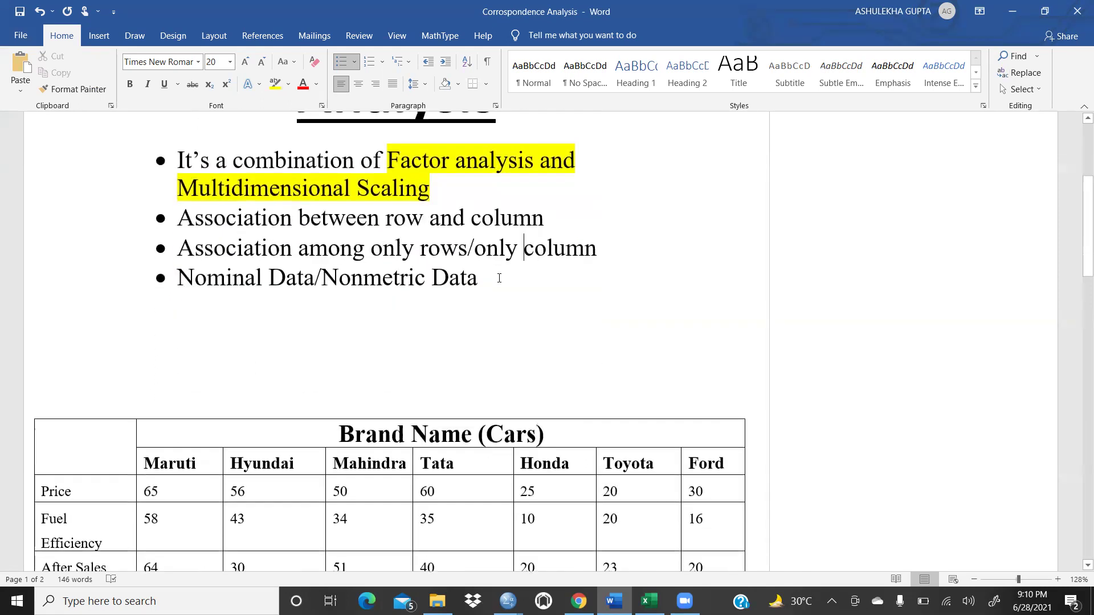
scroll(499, 278, "down", 1)
scroll(496, 278, "down", 1)
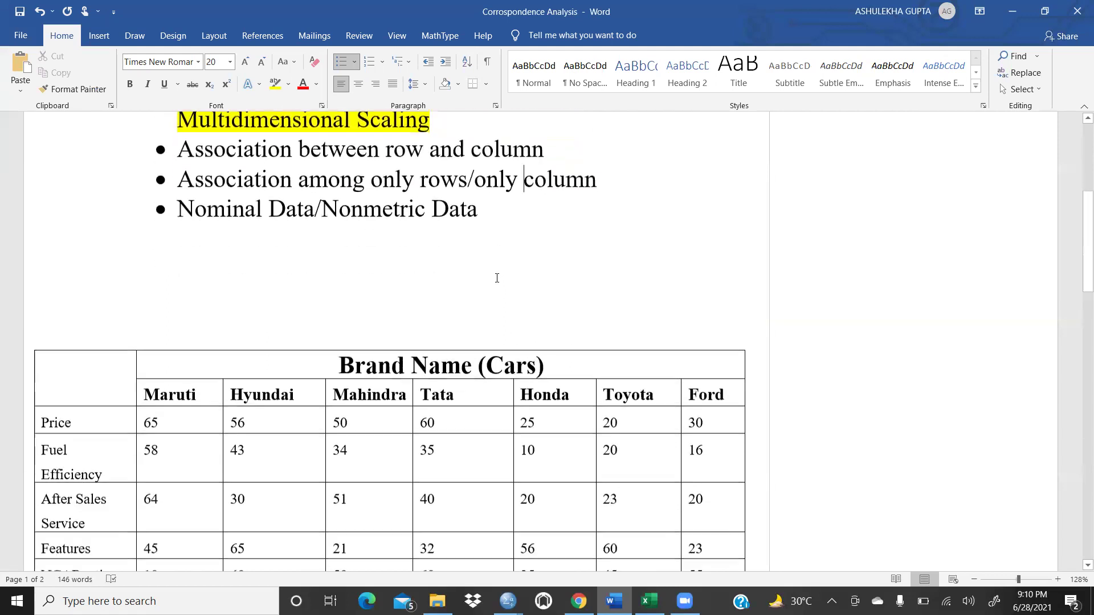
scroll(497, 278, "down", 1)
left_click(211, 217)
type("Example")
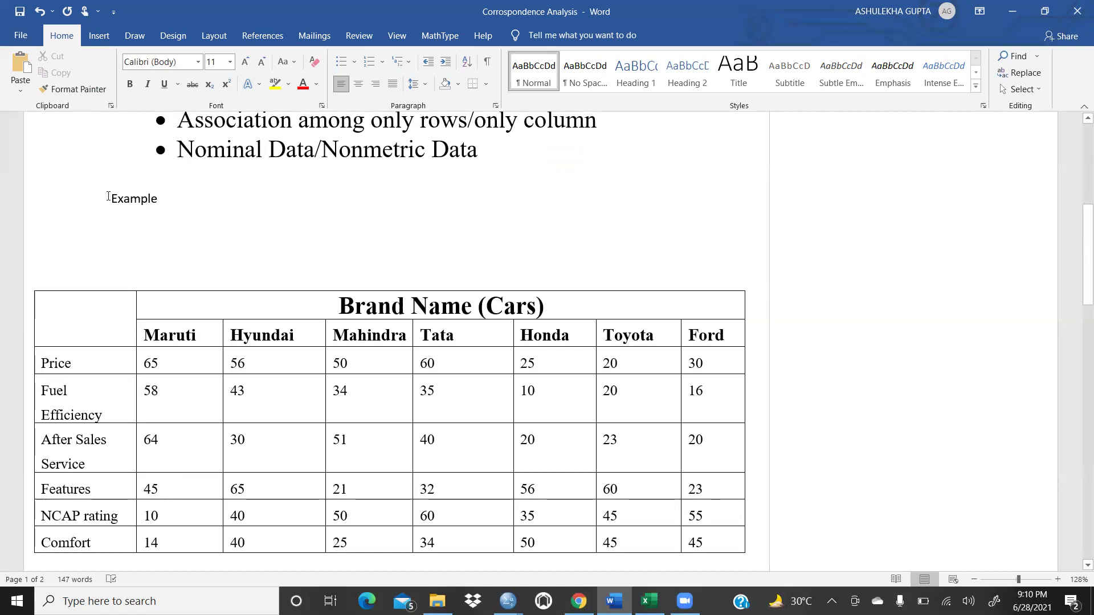
Set the font size of the "Example" line to 22.
left_click_drag(108, 196, 217, 195)
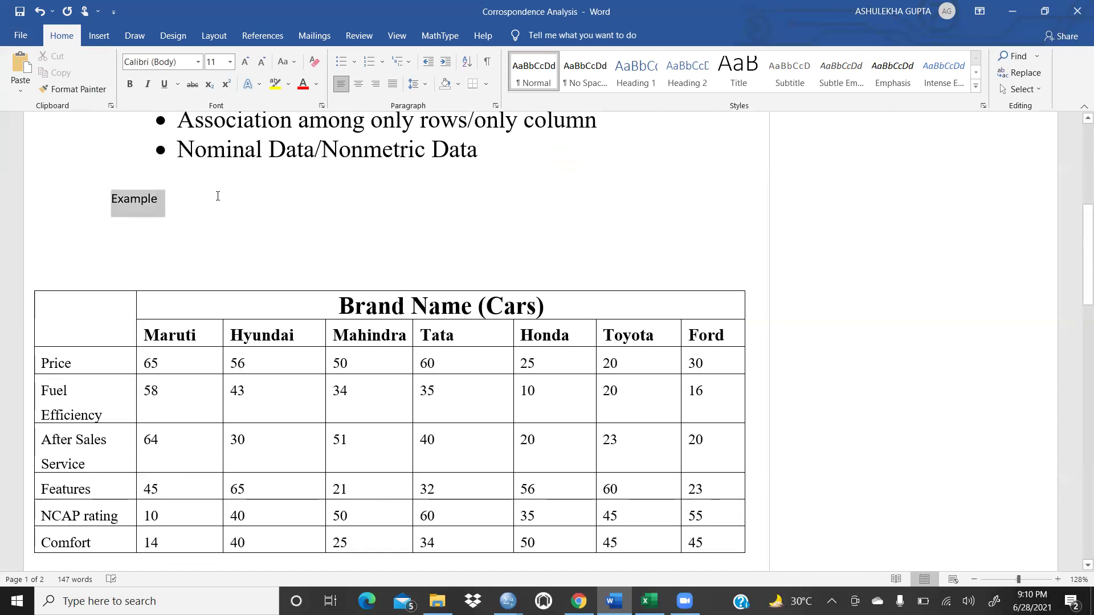
left_click(230, 61)
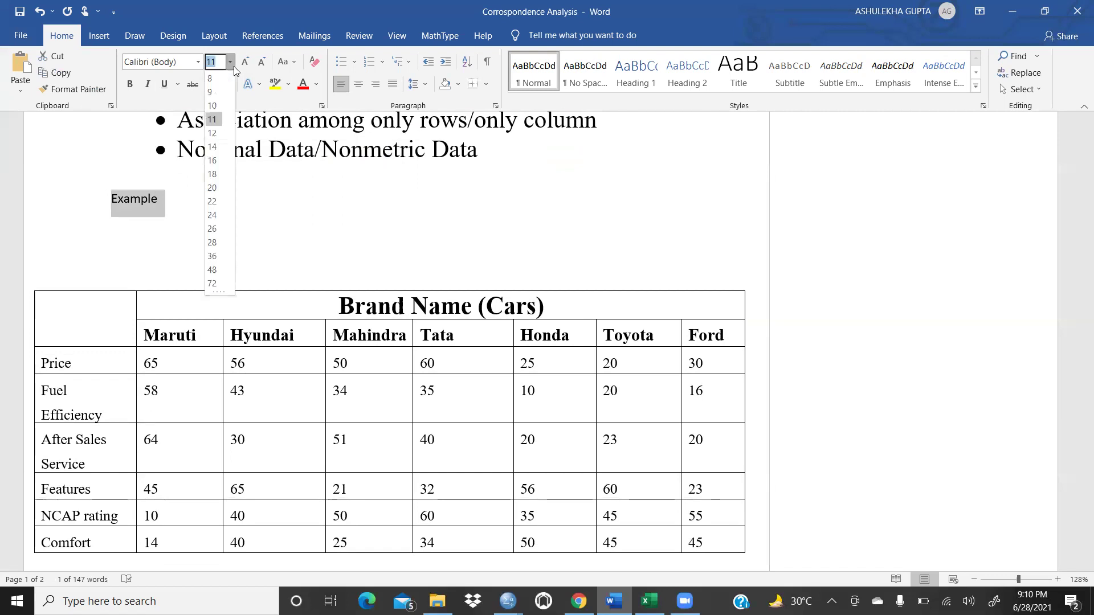
left_click(212, 201)
left_click(305, 210)
Go through the car brand column headings of the table one by one.
scroll(344, 261, "down", 2)
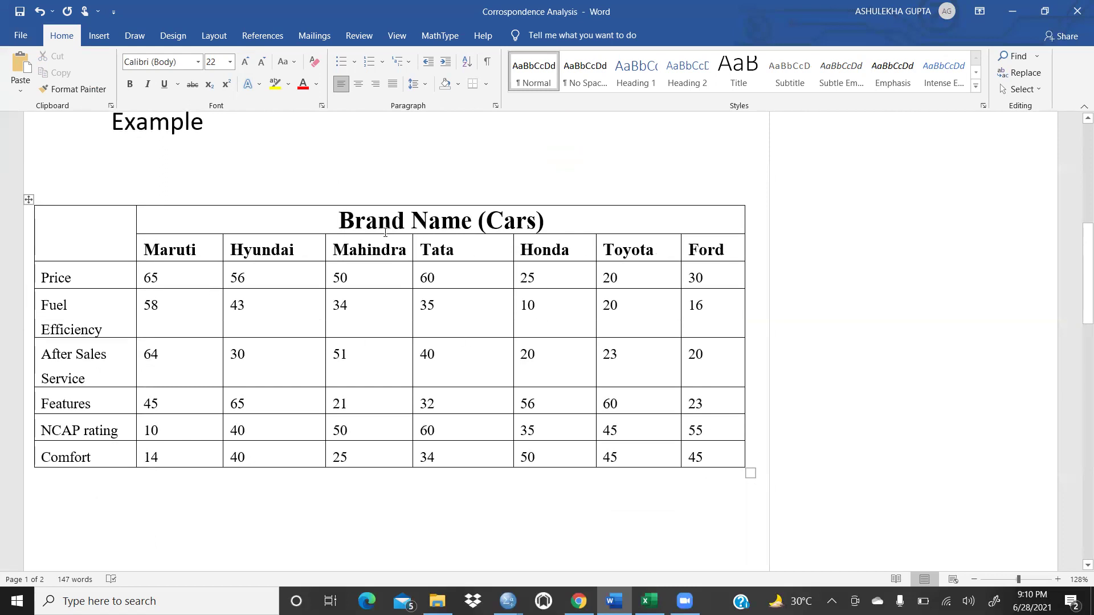
left_click(173, 252)
left_click(261, 252)
left_click(358, 251)
left_click(431, 251)
left_click(548, 251)
left_click(656, 250)
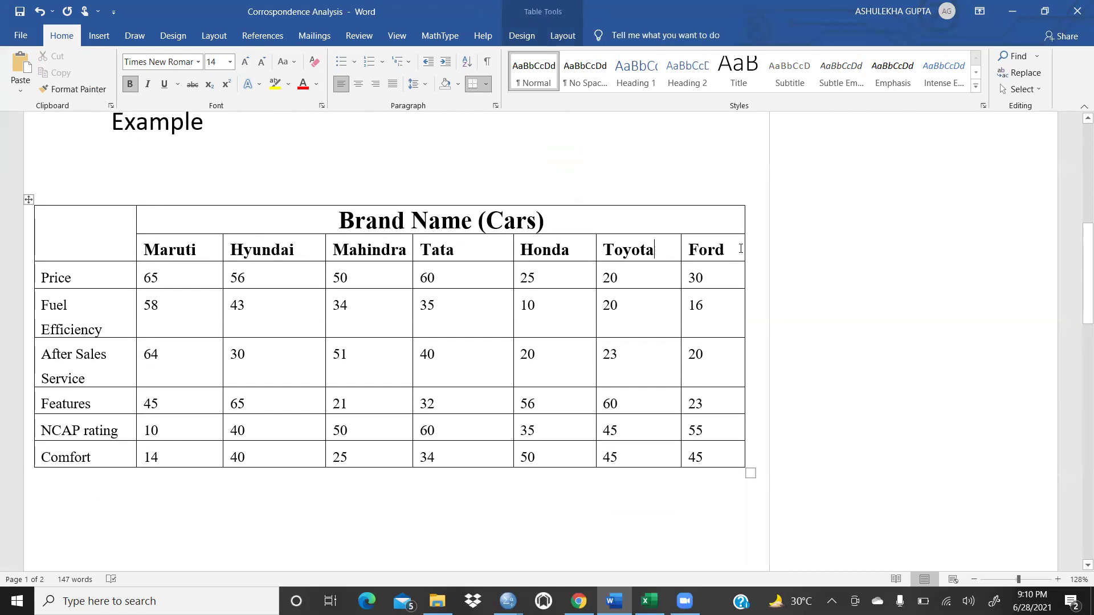
Enter "Attributes" as the heading in the empty corner cell of the car brand table.
left_click(71, 237)
type("Attribut")
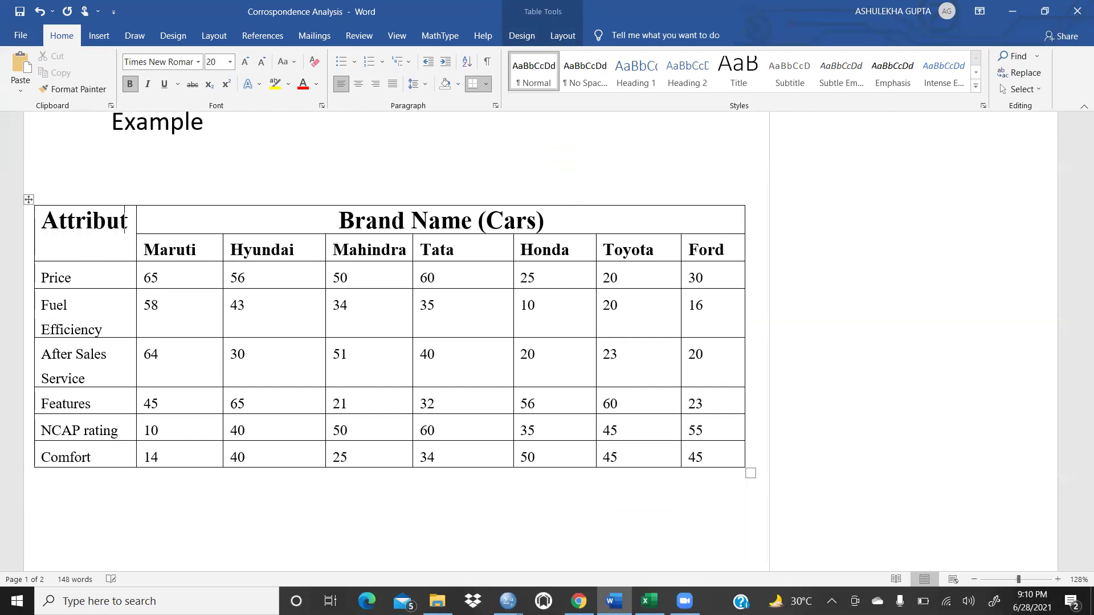
type("es")
Examine the attribute rows of the car brand table and the area following the table.
left_click(112, 306)
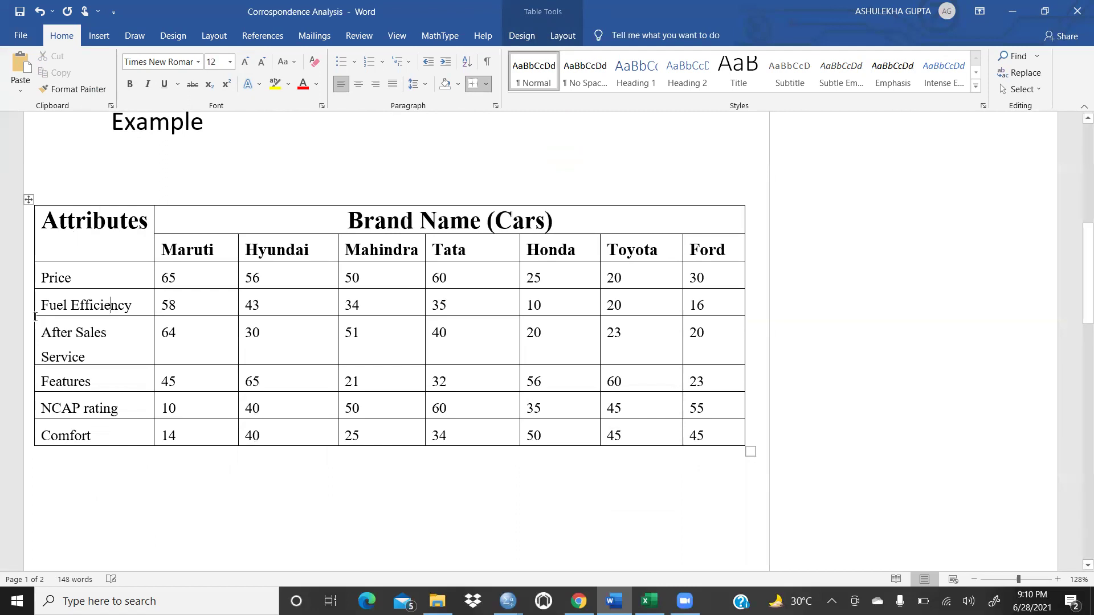
left_click(75, 279)
key("Down")
left_click(204, 249)
left_click(91, 305)
scroll(524, 330, "down", 3)
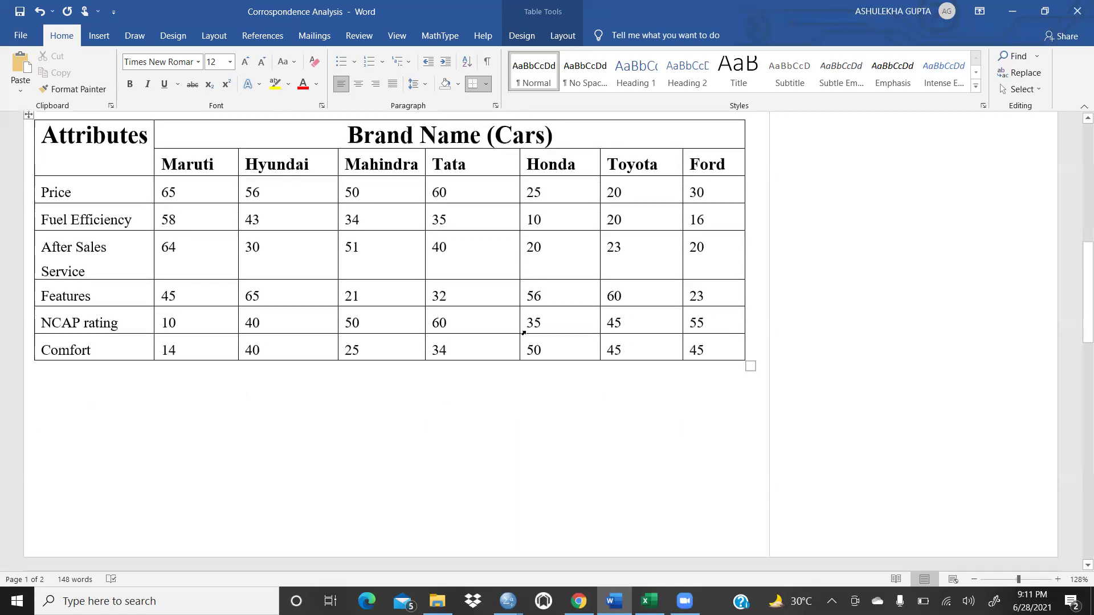
scroll(524, 327, "down", 2)
scroll(524, 327, "down", 1)
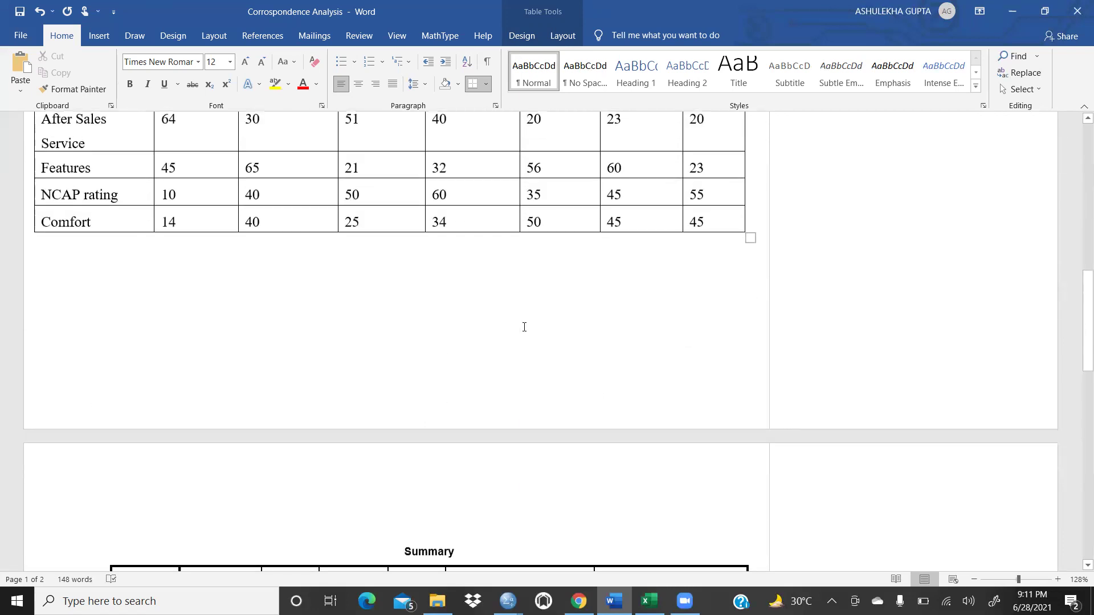
scroll(524, 327, "up", 4)
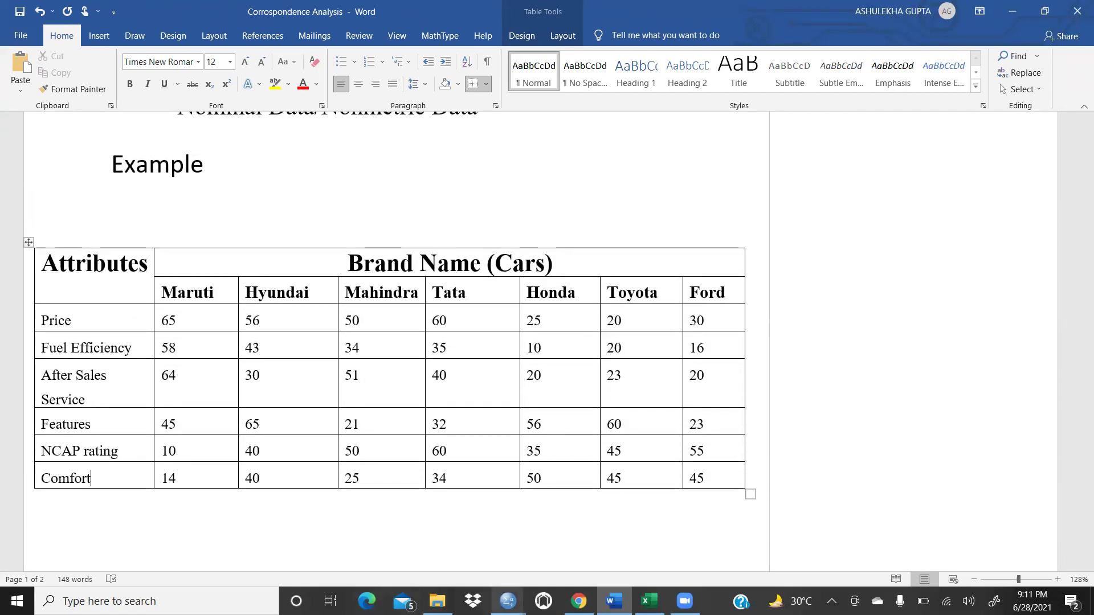
Switch to the Corrospondence Analysis.sav dataset in SPSS and view its variable definitions, starting with Brand.
mouse_move(508, 601)
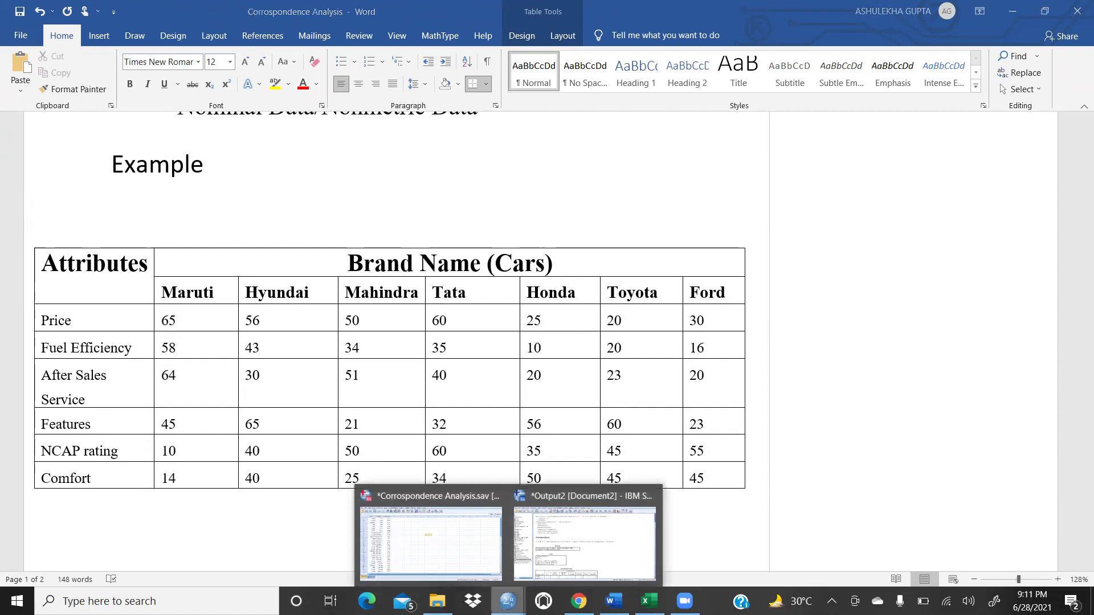
left_click(456, 562)
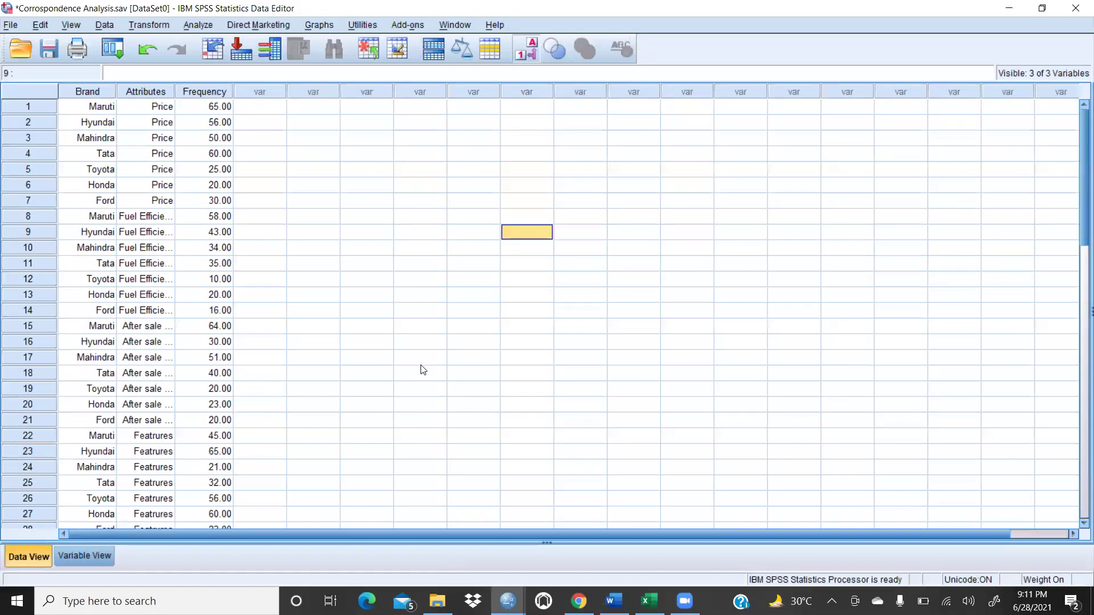
left_click(95, 560)
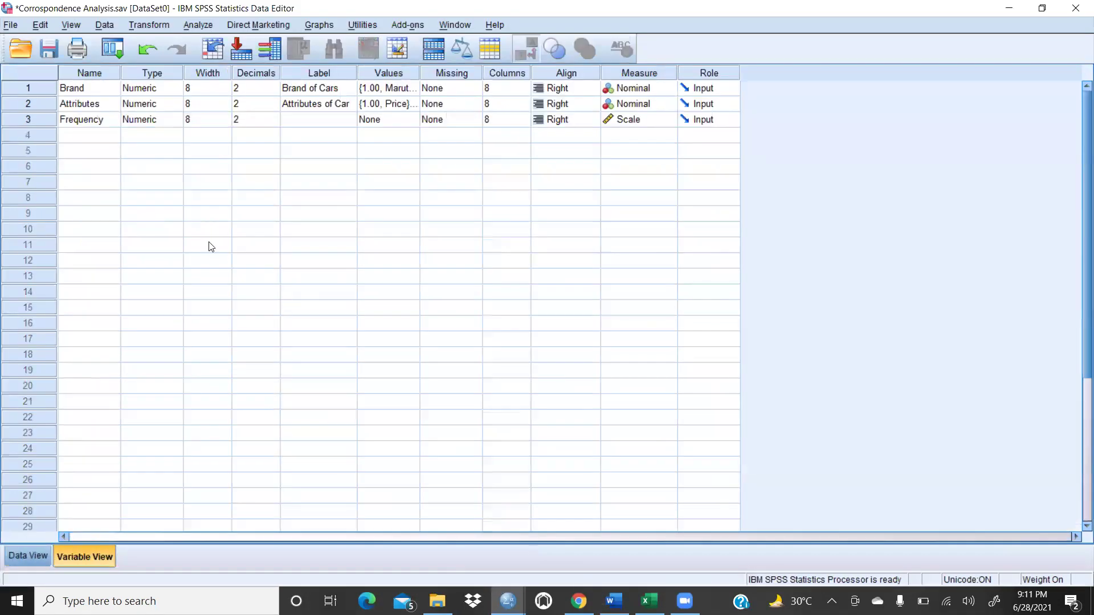
left_click(79, 91)
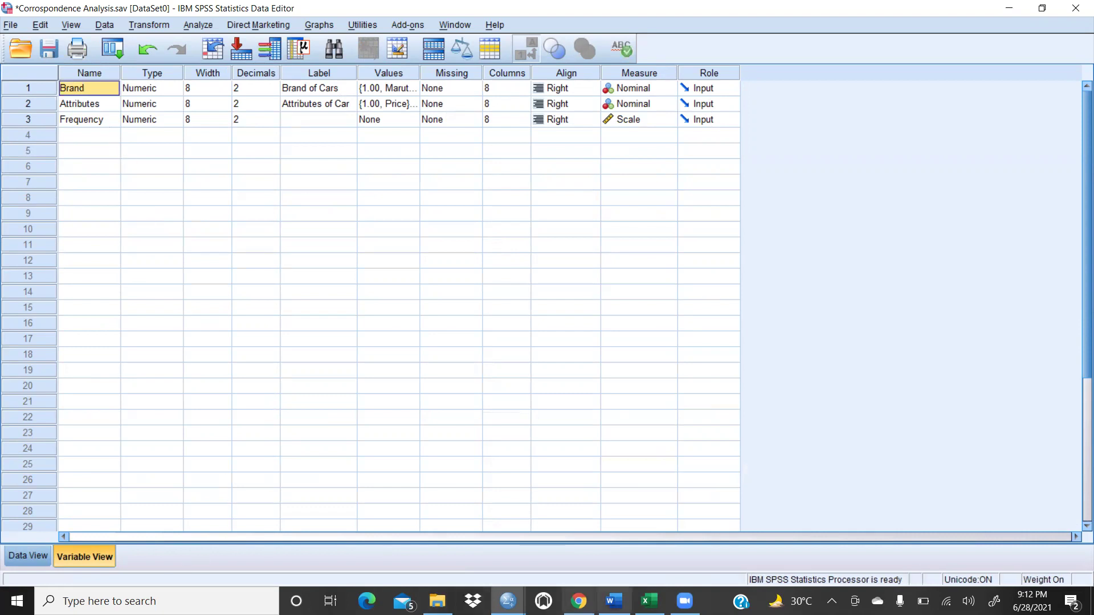
Return to the Word document and highlight the table headings "Brand Name (Cars)" and "Attributes" in yellow.
left_click(614, 601)
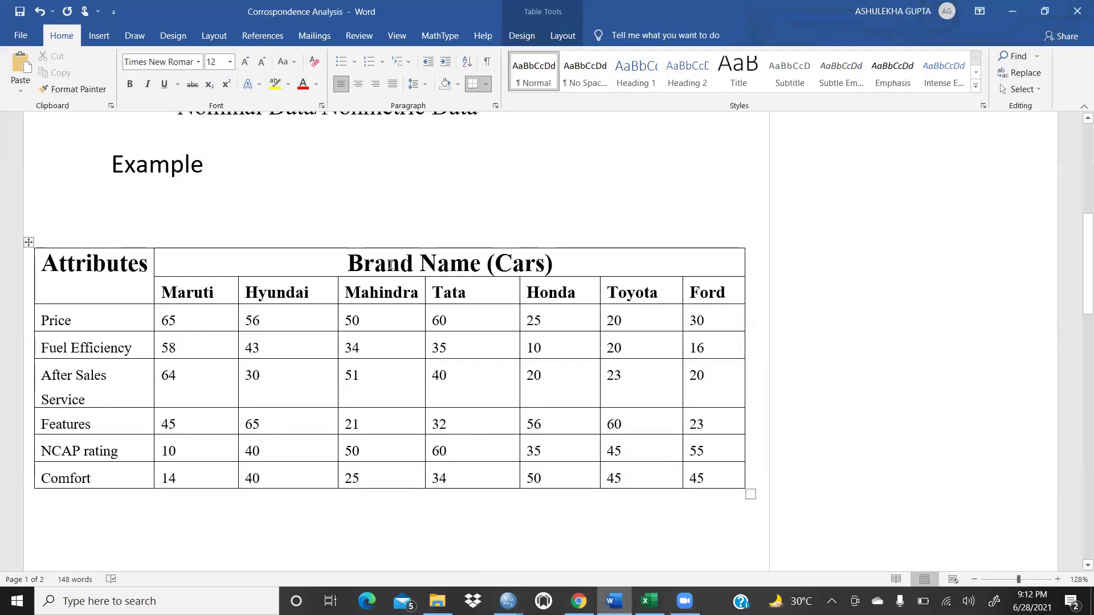
left_click_drag(348, 263, 587, 256)
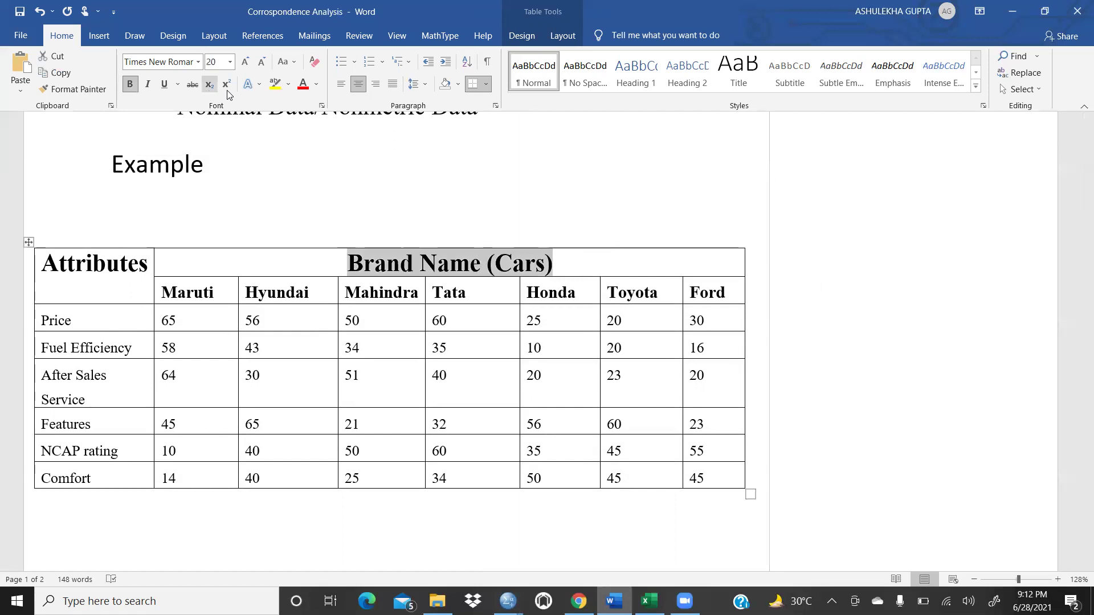
left_click(275, 83)
left_click(49, 262)
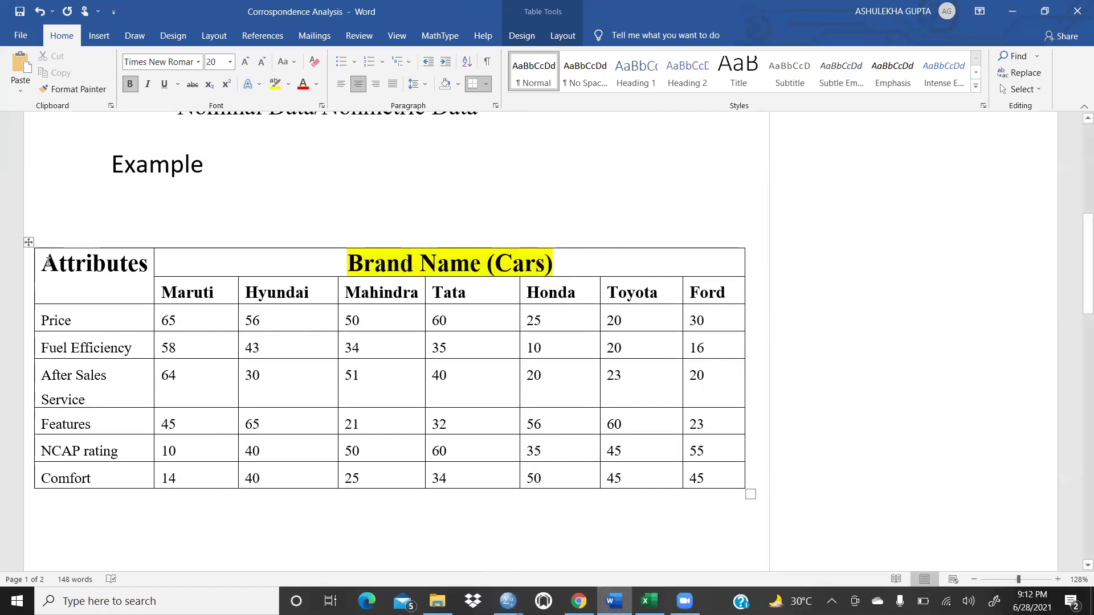
left_click_drag(49, 262, 149, 263)
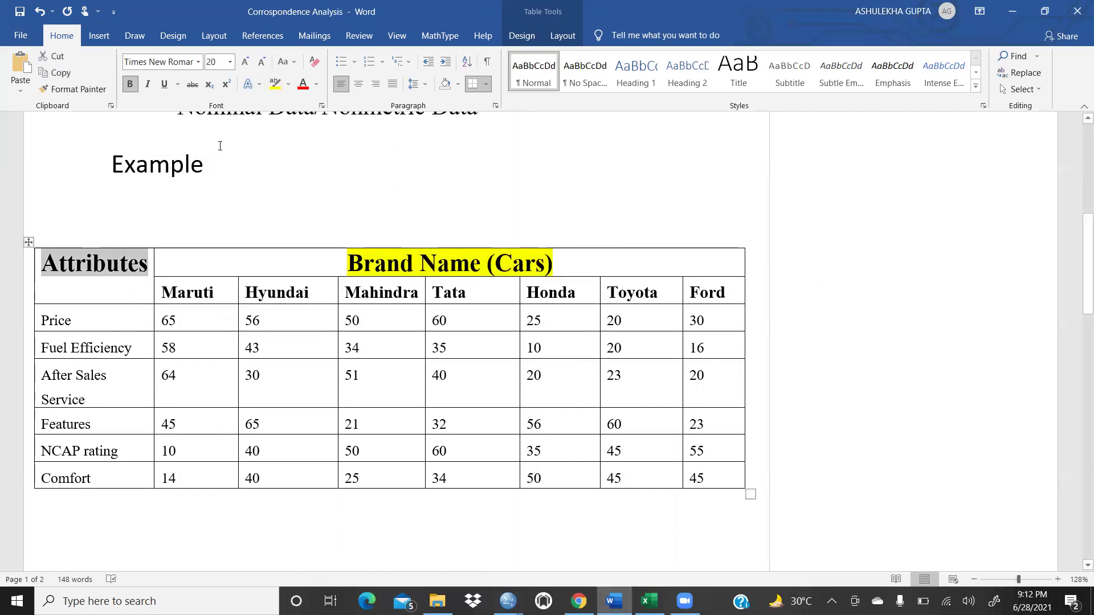
left_click(275, 84)
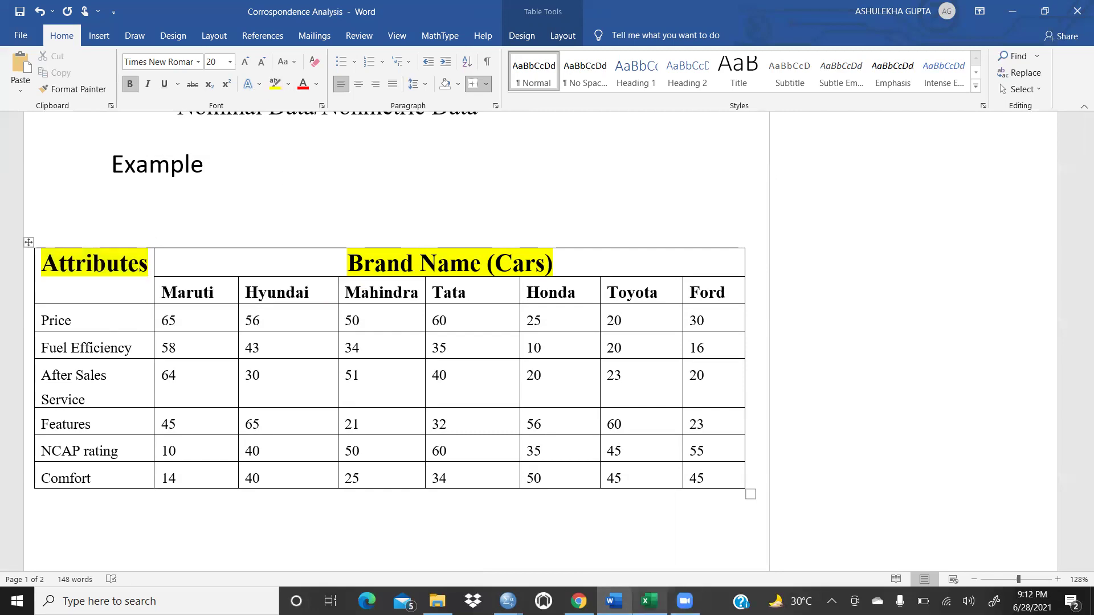
Switch back to the SPSS dataset and inspect the Brand variable's label and its full list of value labels.
left_click(579, 601)
left_click(614, 600)
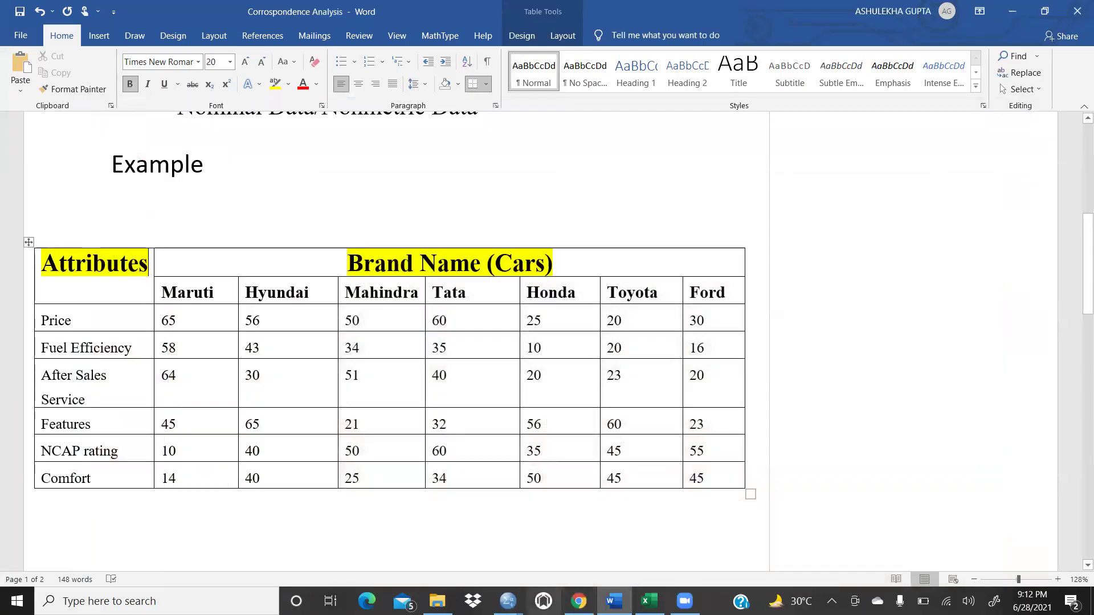
mouse_move(507, 601)
left_click(436, 559)
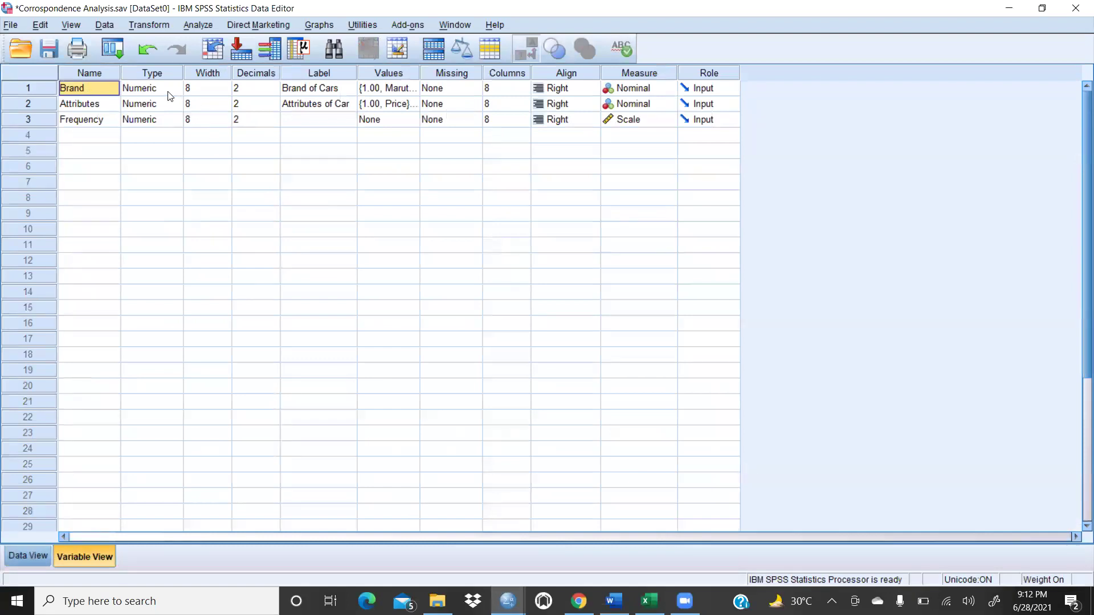
left_click(323, 92)
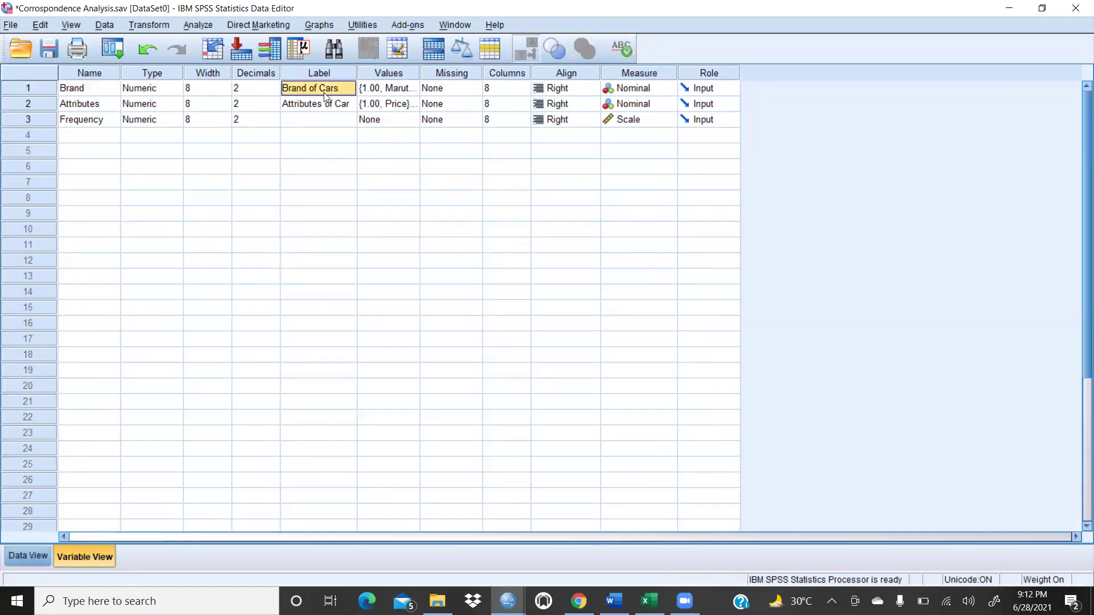
left_click(403, 92)
left_click(405, 93)
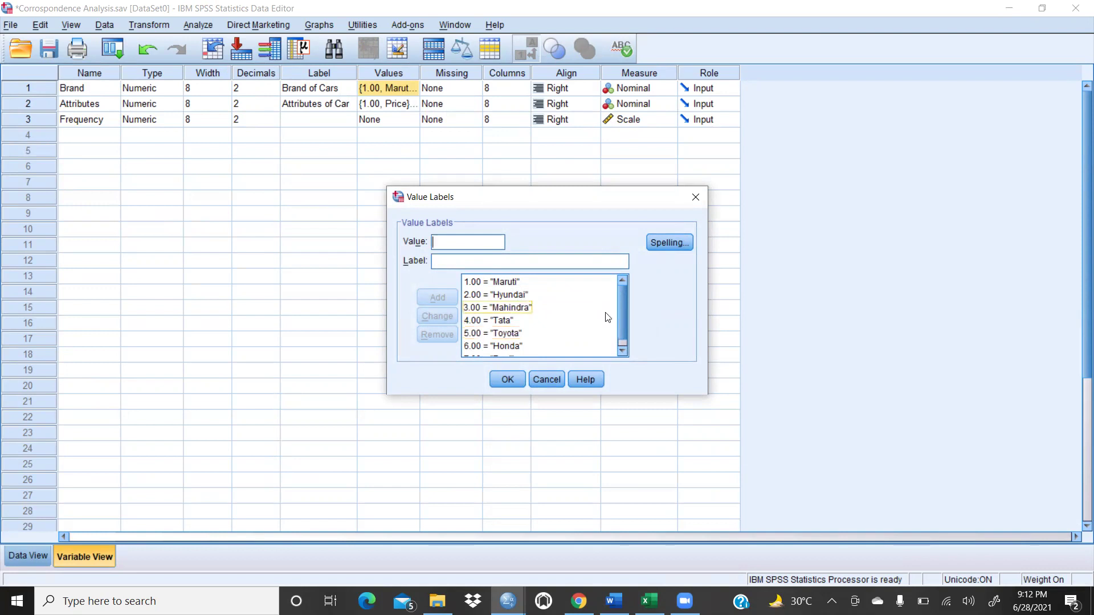
left_click_drag(618, 316, 621, 327)
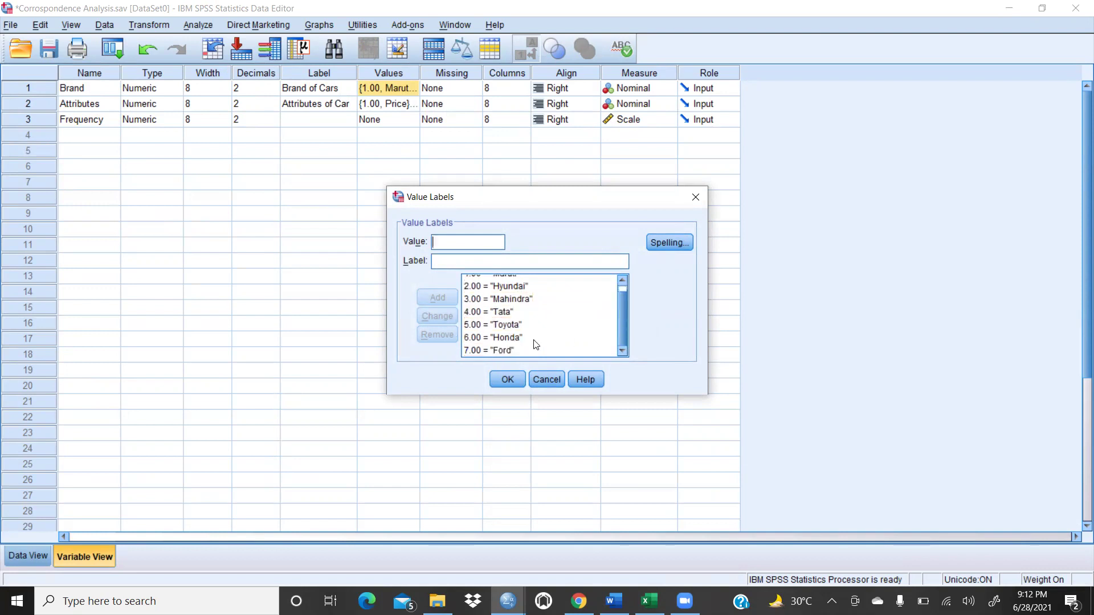
Close the Brand value labels and inspect the value labels defined for the Attributes variable.
left_click(507, 379)
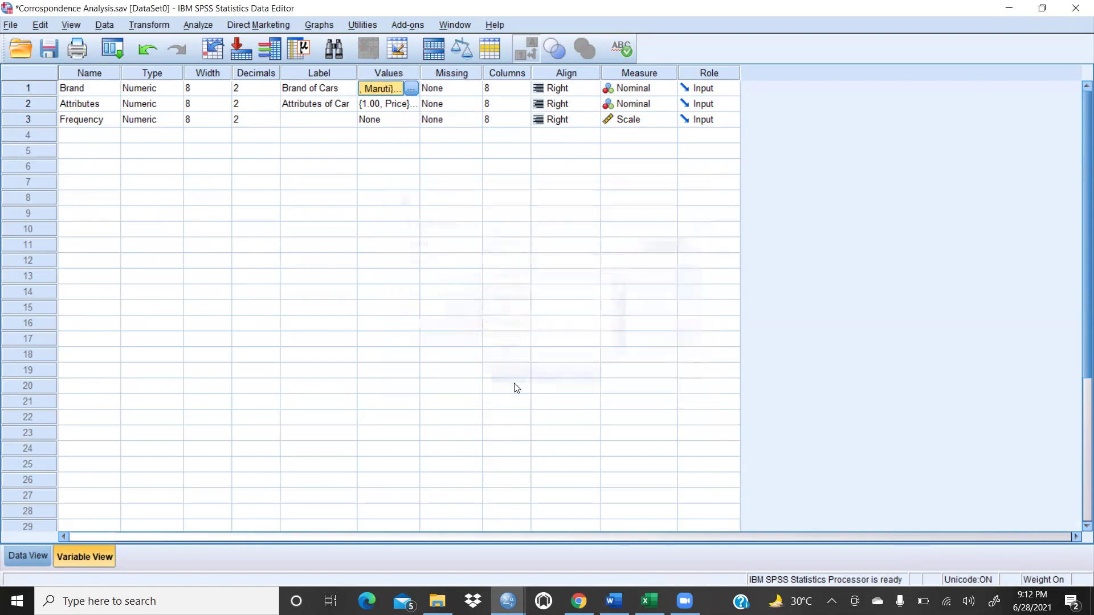
left_click(95, 106)
left_click(402, 104)
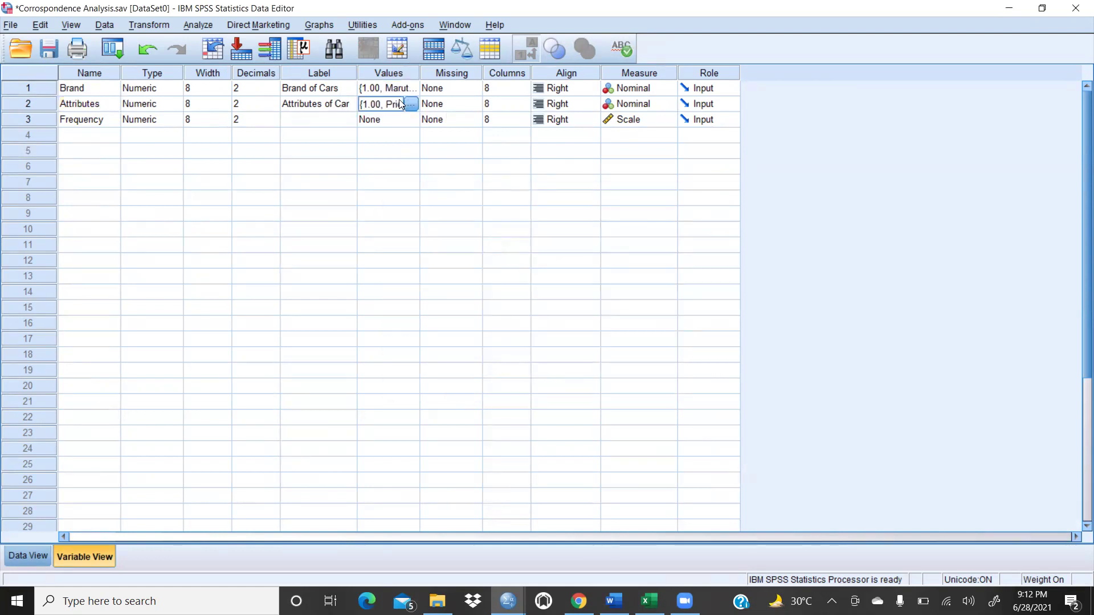
left_click(409, 104)
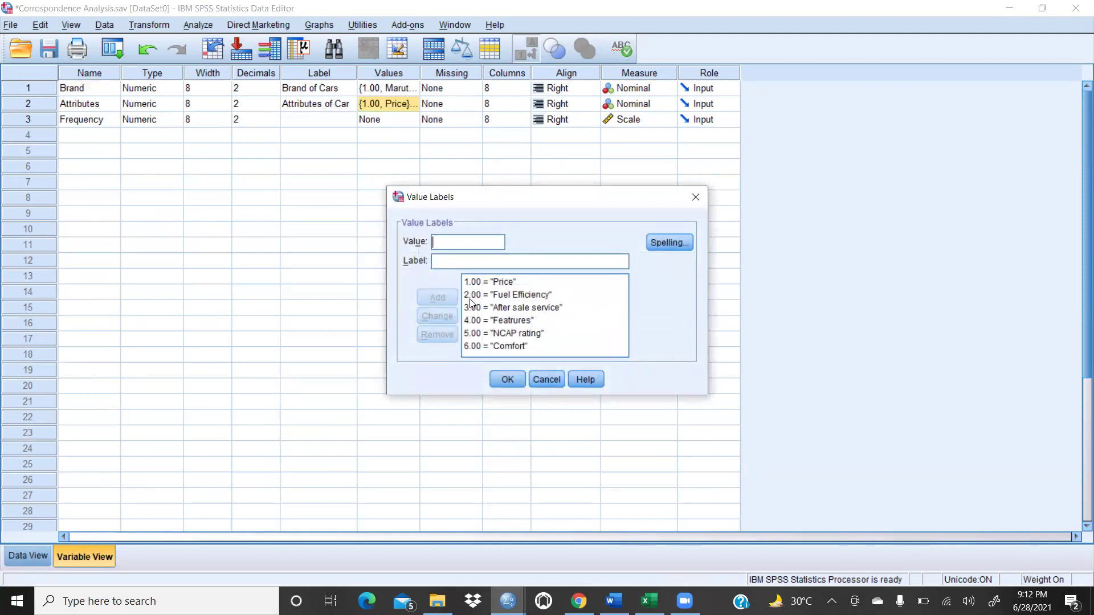
left_click(569, 307)
left_click(515, 378)
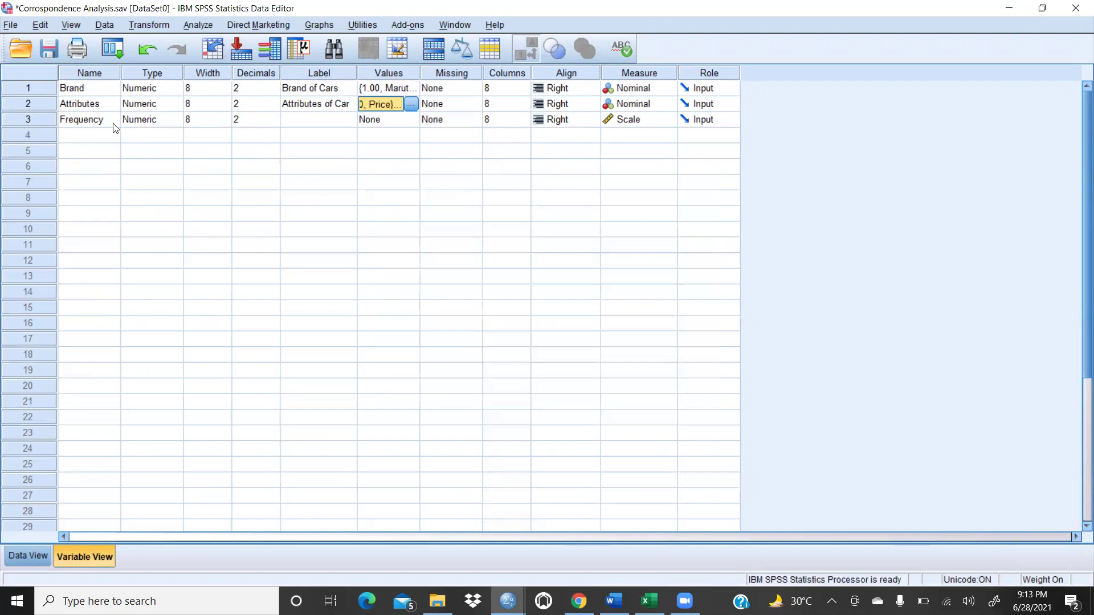
Inspect the Frequency variable's definition and the available options for its measurement level.
left_click(97, 125)
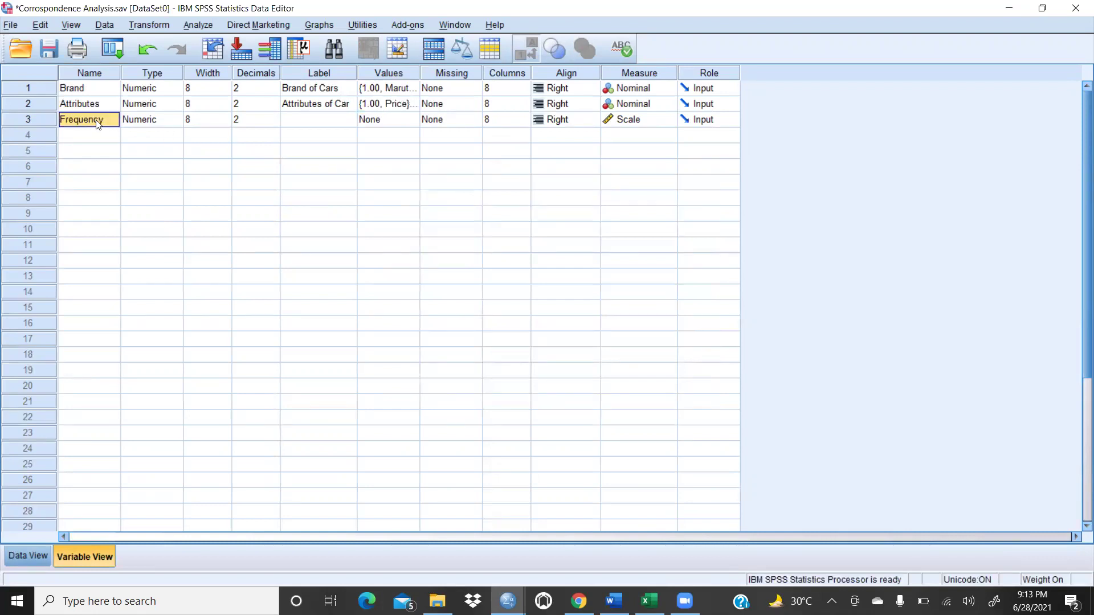
left_click(94, 116)
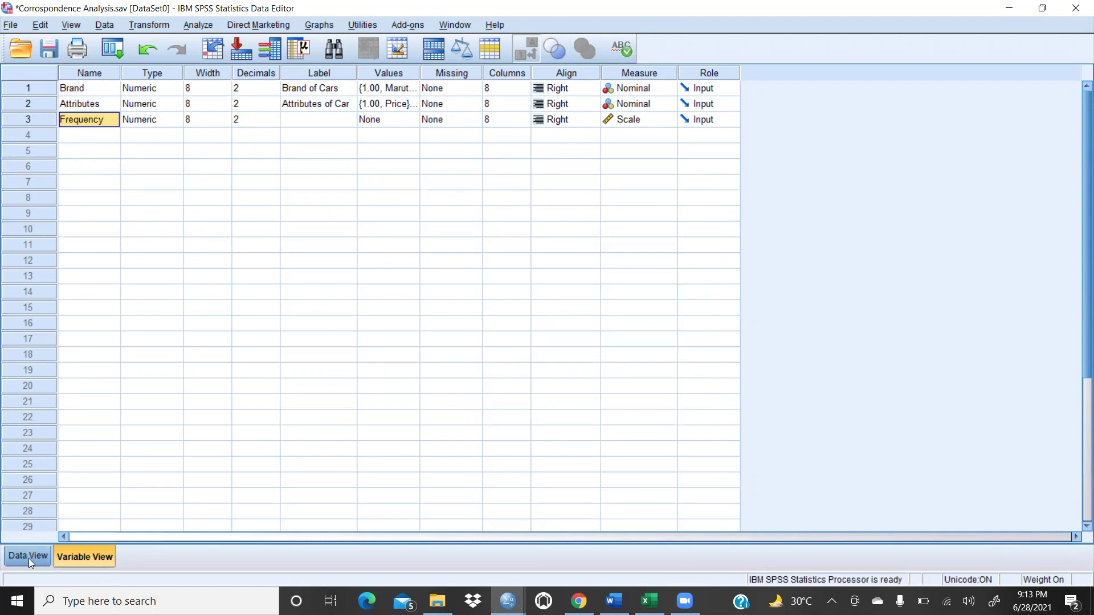
left_click(635, 121)
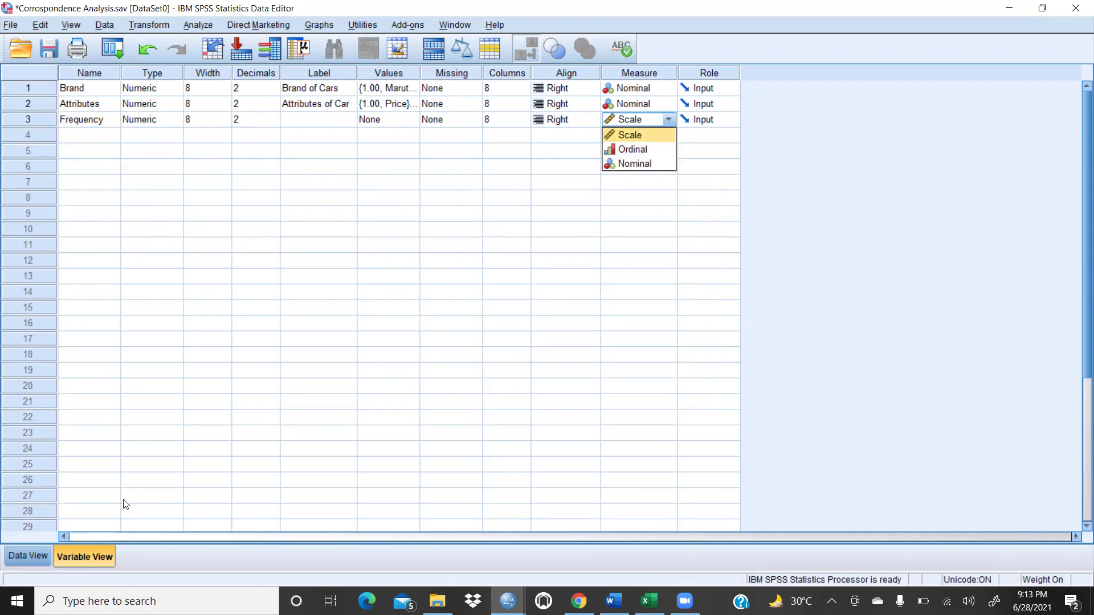
Show the data records and examine the Price frequencies of the Hyundai, Mahindra and Tata rows.
left_click(34, 556)
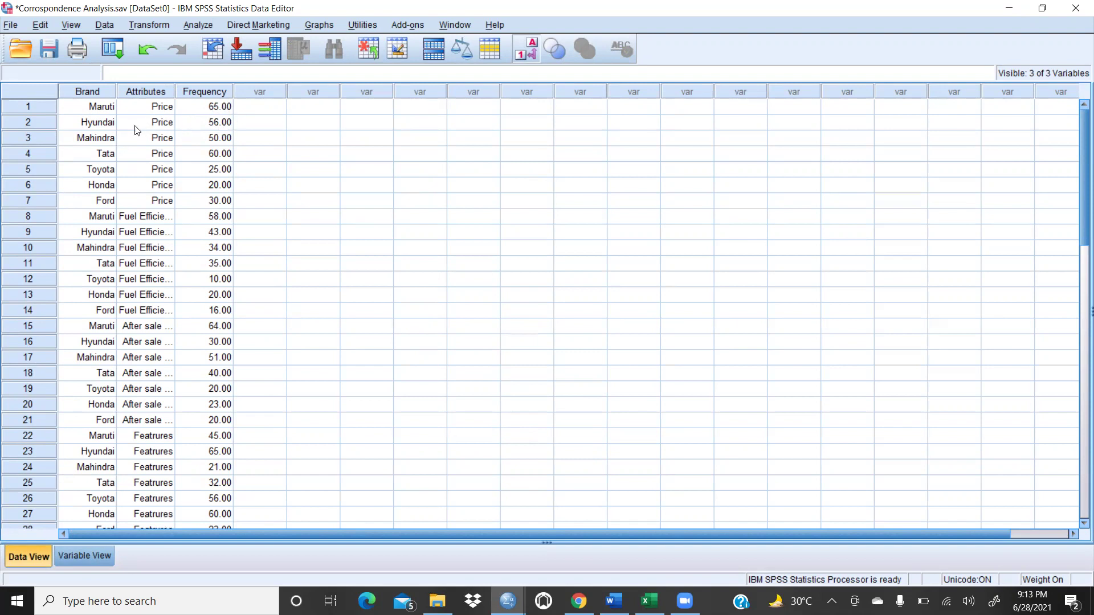
left_click(114, 127)
left_click(227, 125)
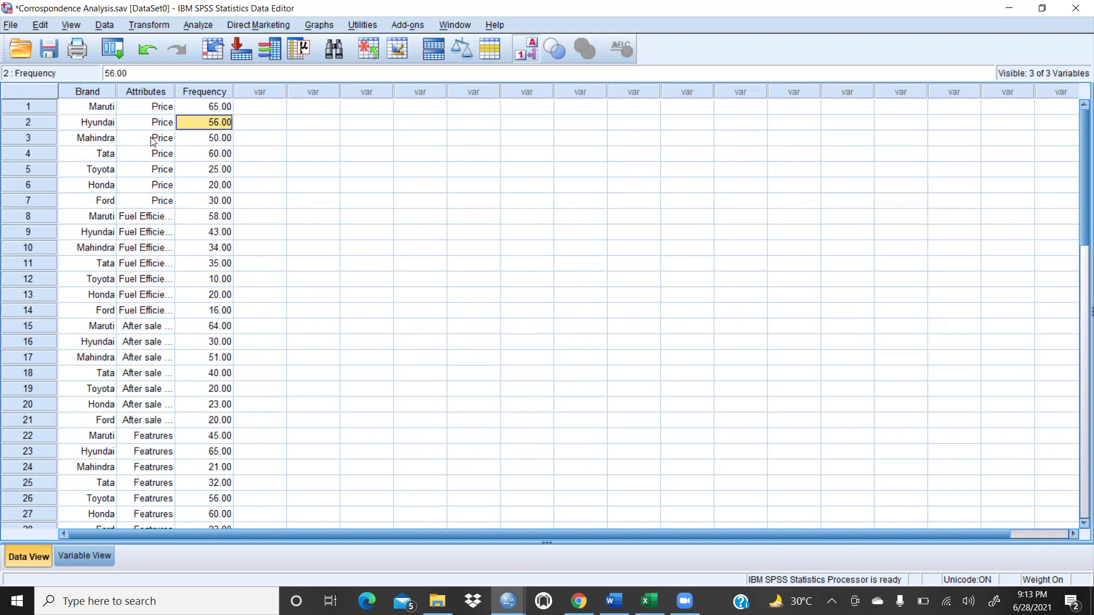
left_click(103, 140)
left_click(216, 135)
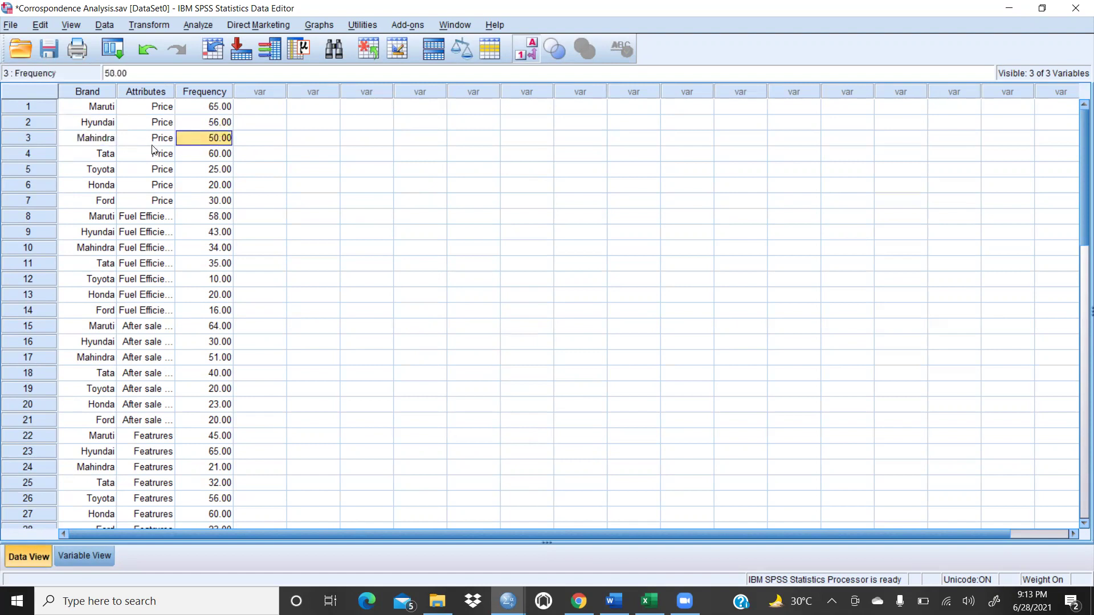
left_click(230, 153)
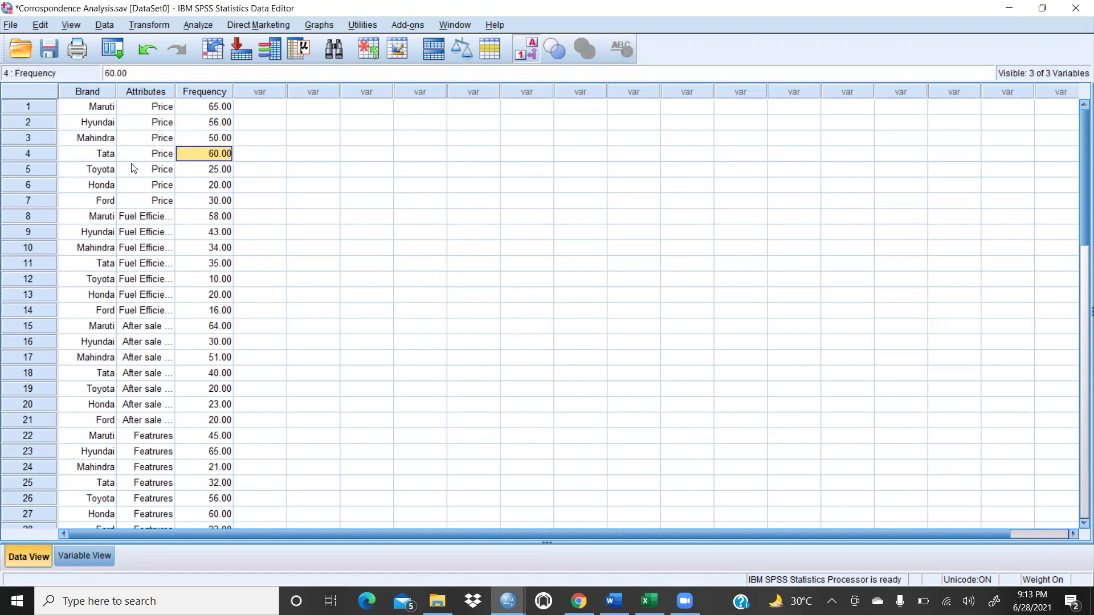
left_click(278, 138)
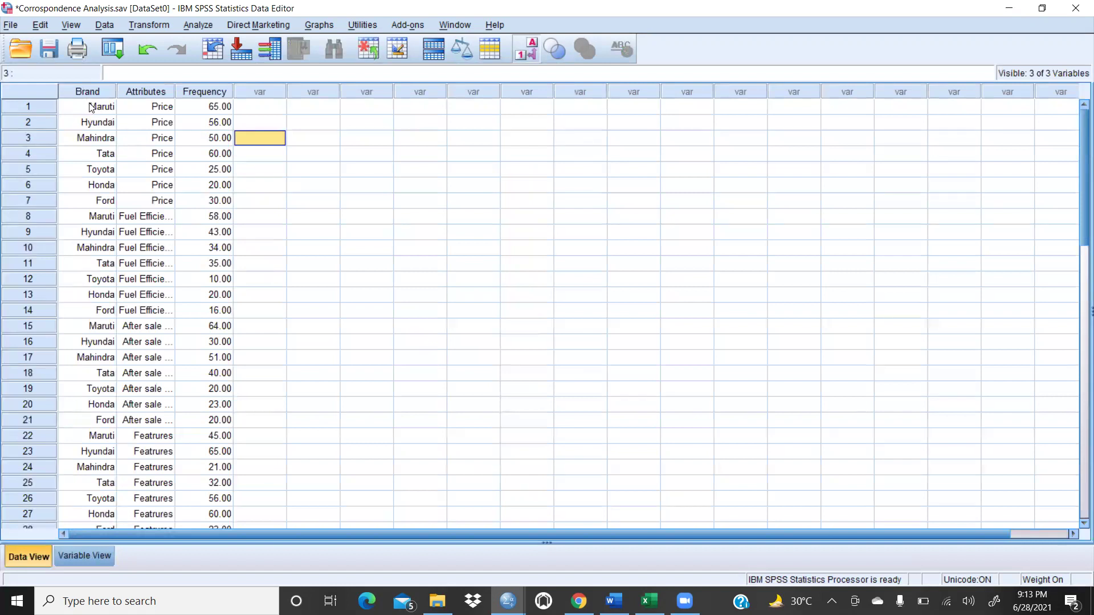
Review the Brand entries of the seven Price rows, from Maruti to Ford.
left_click(106, 109)
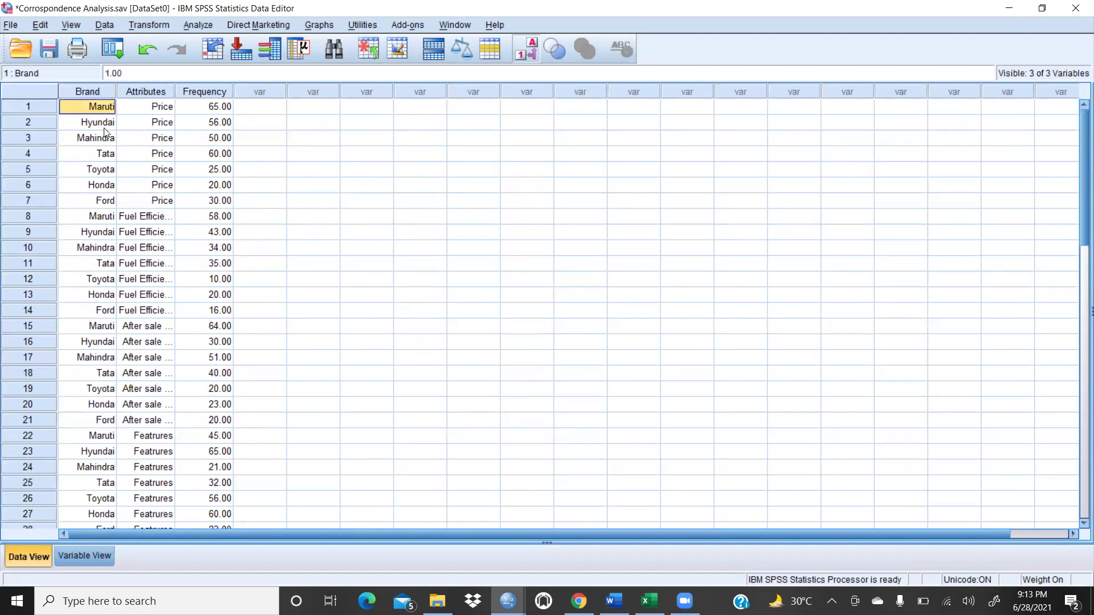
left_click(104, 125)
left_click(105, 140)
left_click(106, 203)
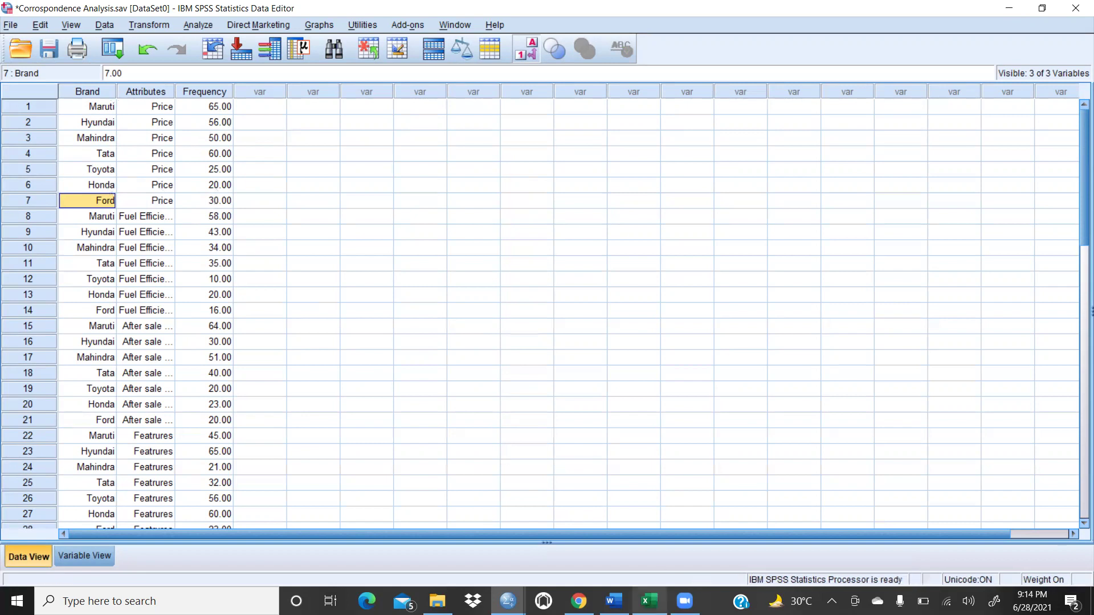
Check the Excel workbook, switch to the Word document, and select the table's brand names and attribute names in turn.
left_click(649, 601)
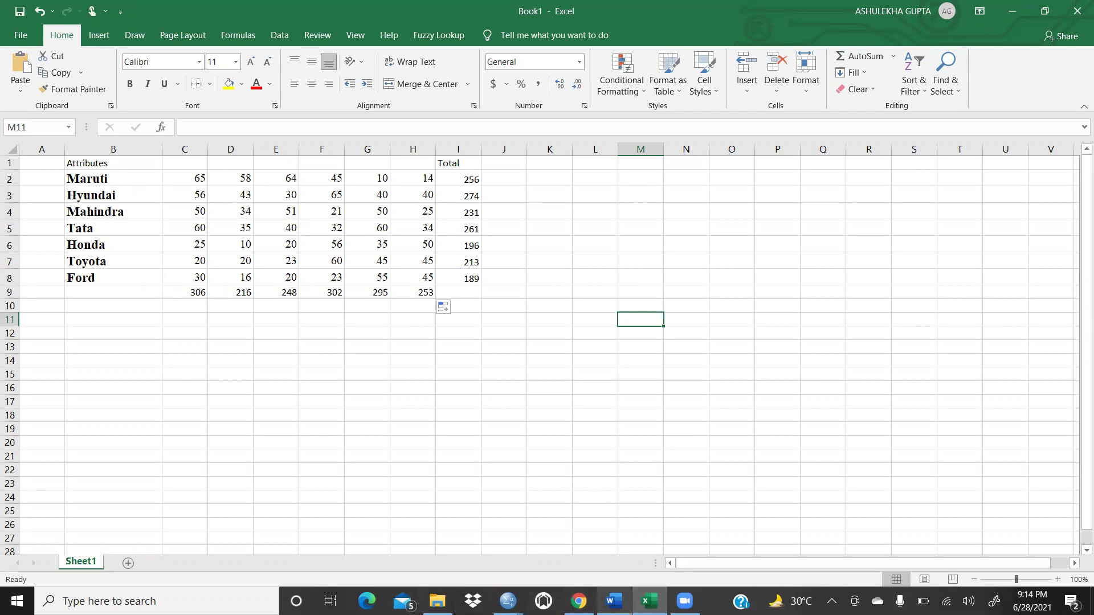
left_click(607, 590)
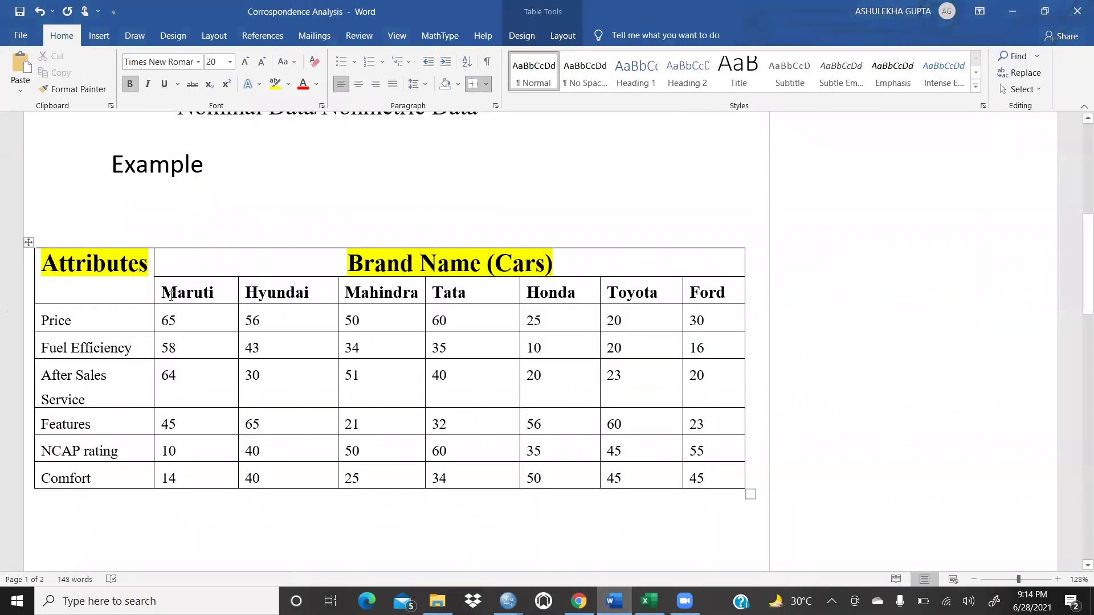
left_click_drag(165, 294, 704, 296)
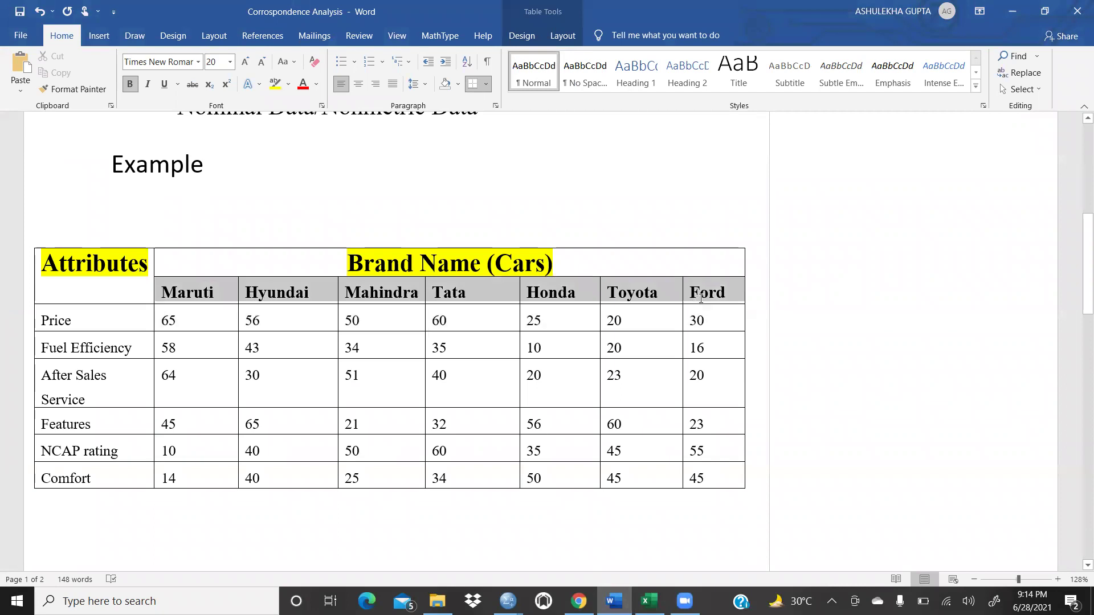
left_click_drag(89, 326, 70, 474)
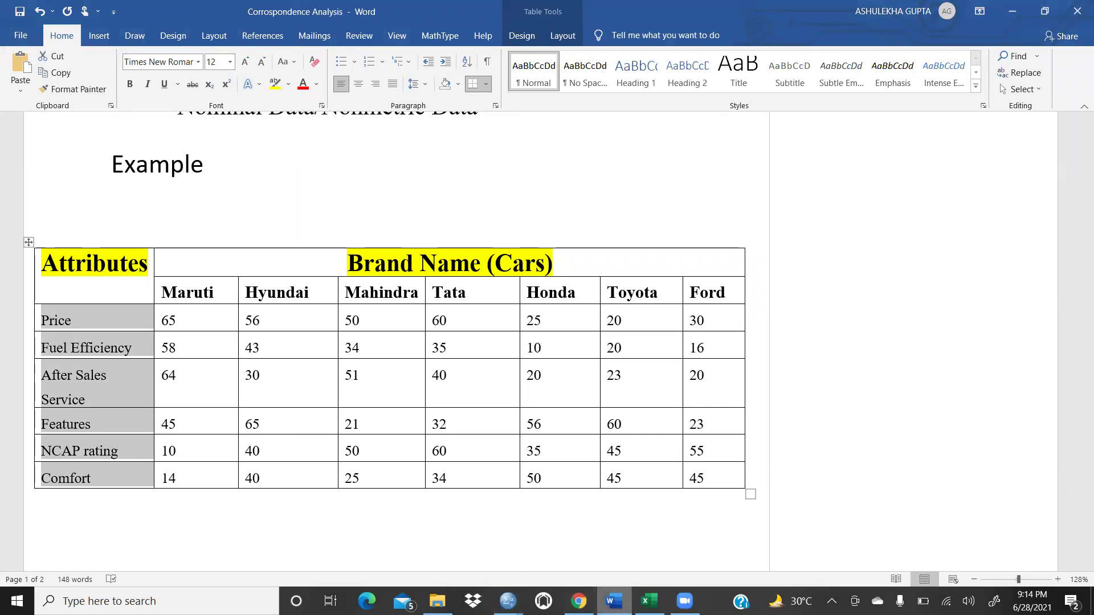
Switch to the Book1 workbook in Excel and delete the Total column in I1:I8 and the column sums in C9:H9.
left_click(648, 601)
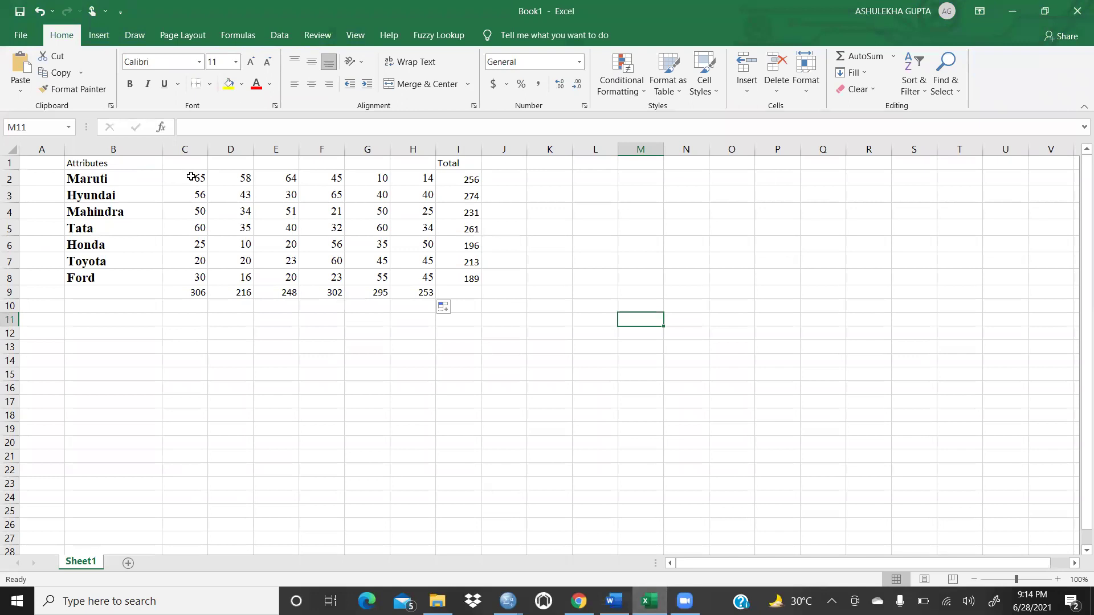
left_click_drag(182, 165, 456, 164)
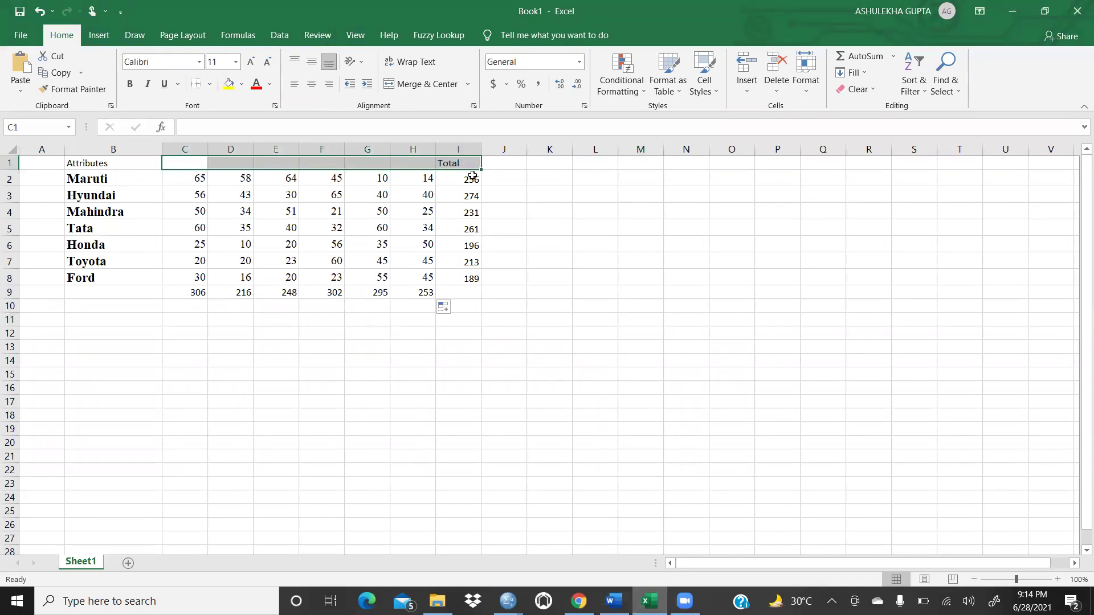
left_click(535, 192)
left_click_drag(463, 164, 462, 281)
key("Delete")
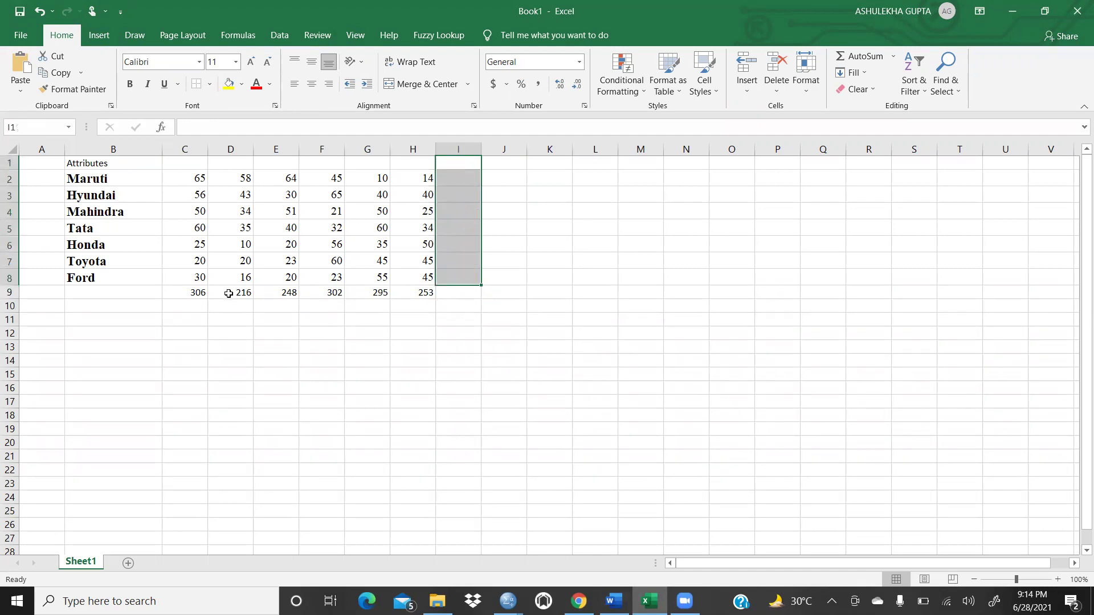
left_click_drag(187, 293, 422, 294)
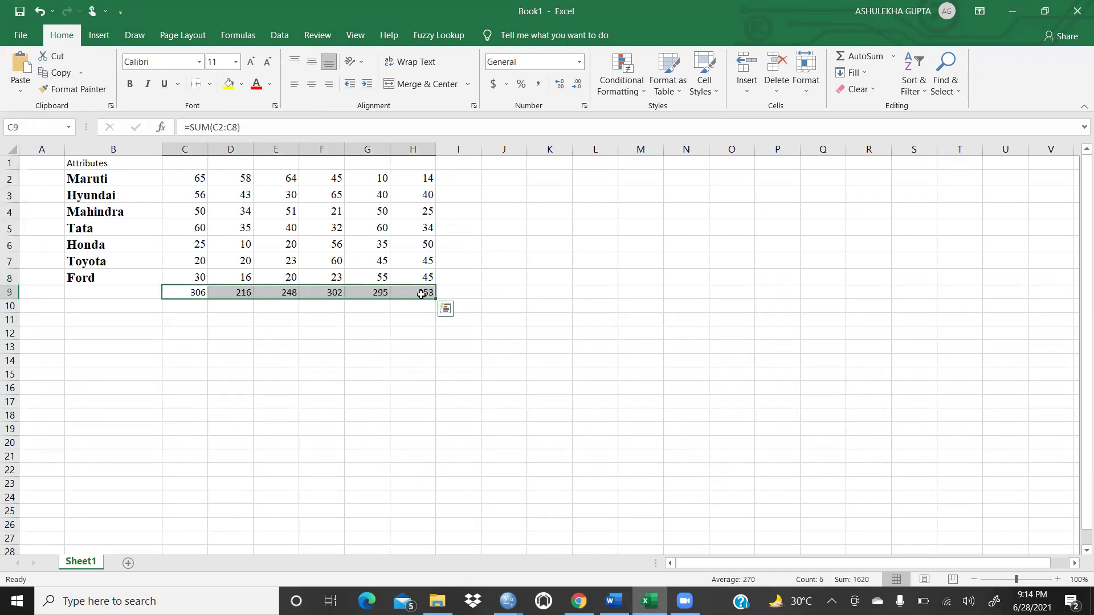
key("Delete")
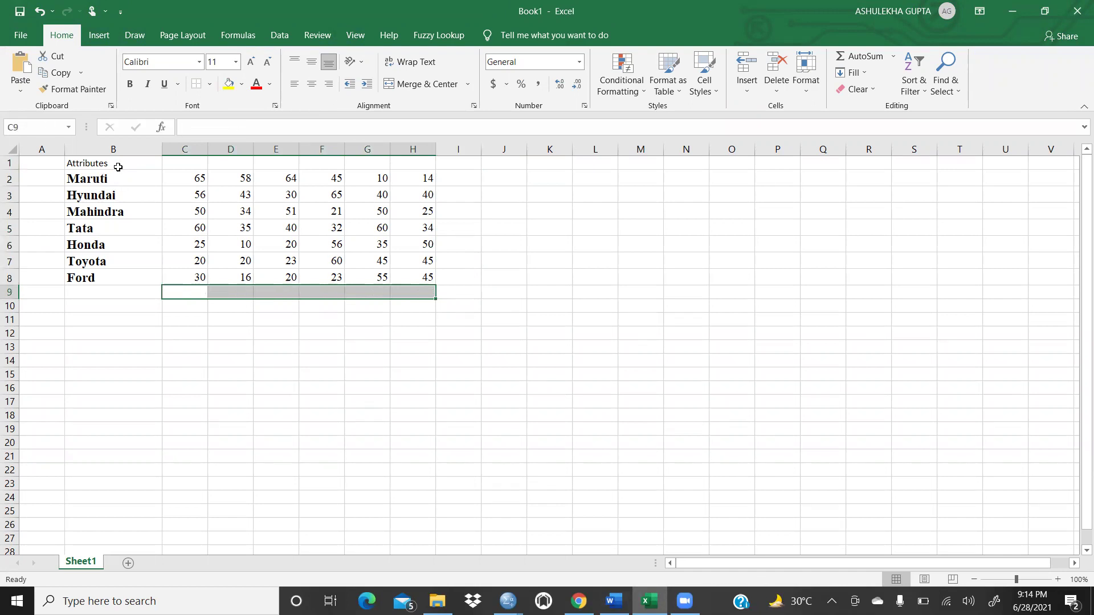
Review the empty header cells C1:H1 and the car brand names in B2:B8 by selecting each range.
left_click_drag(188, 162, 416, 165)
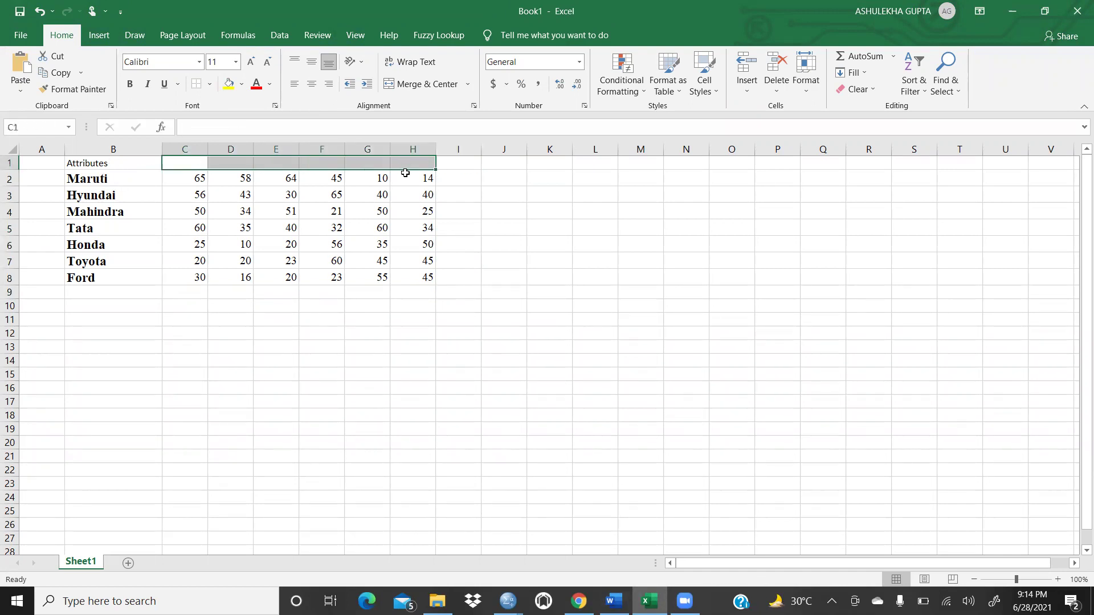
left_click_drag(97, 177, 98, 278)
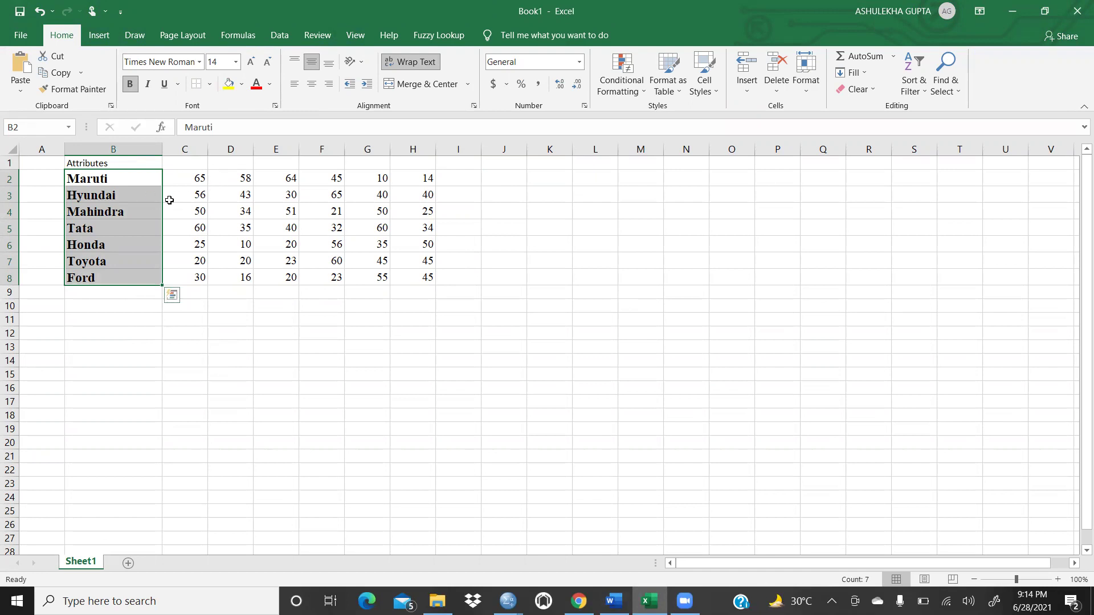
left_click_drag(119, 178, 120, 276)
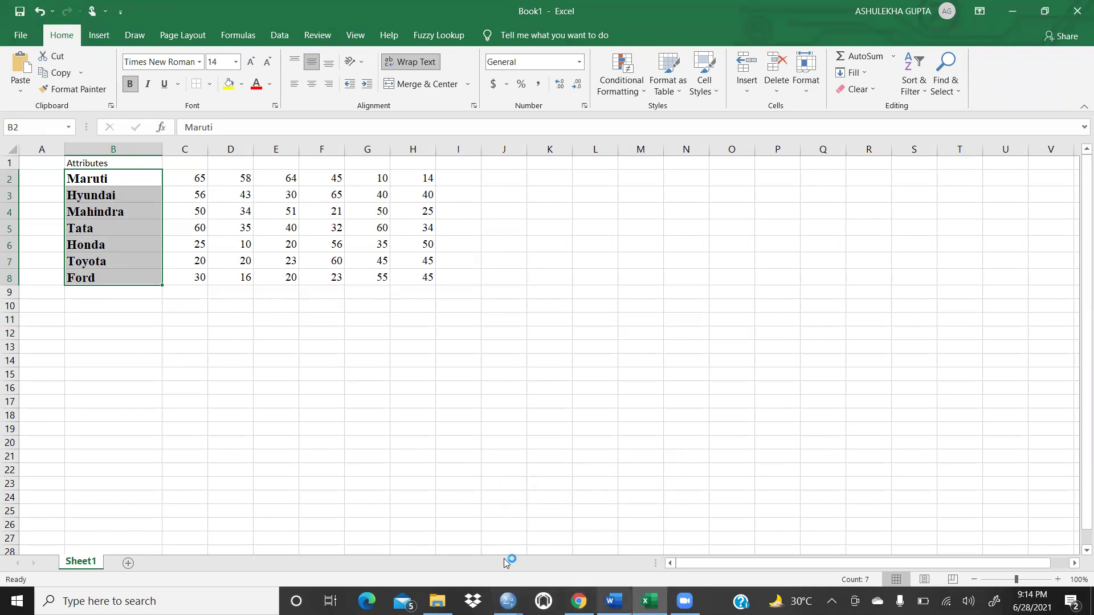
left_click_drag(98, 182, 96, 279)
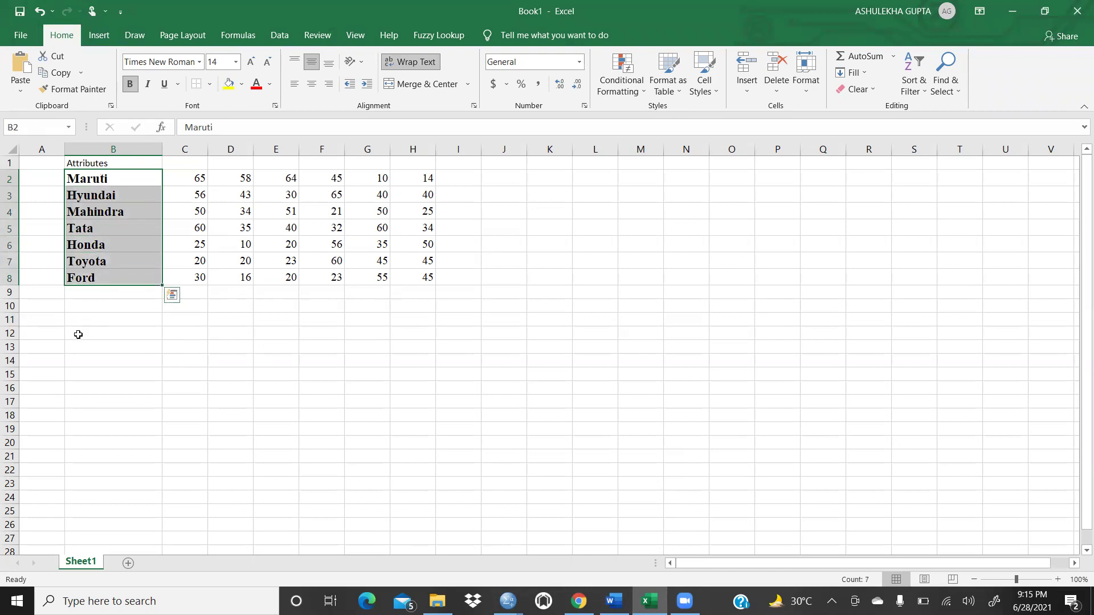
Enter "Price" as the column header in cell C1.
left_click(185, 178)
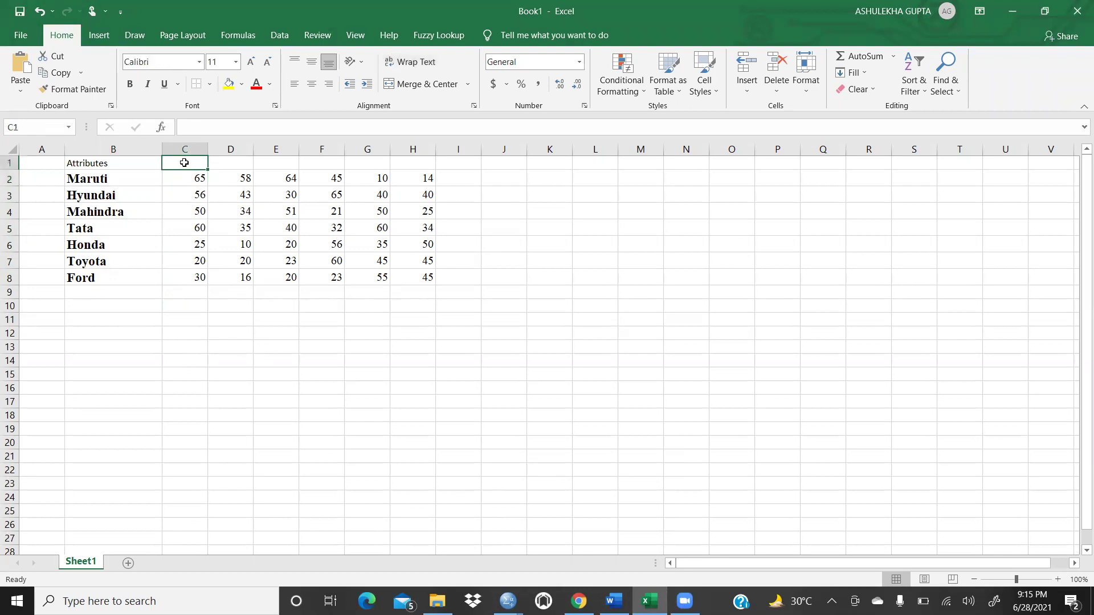
type("P")
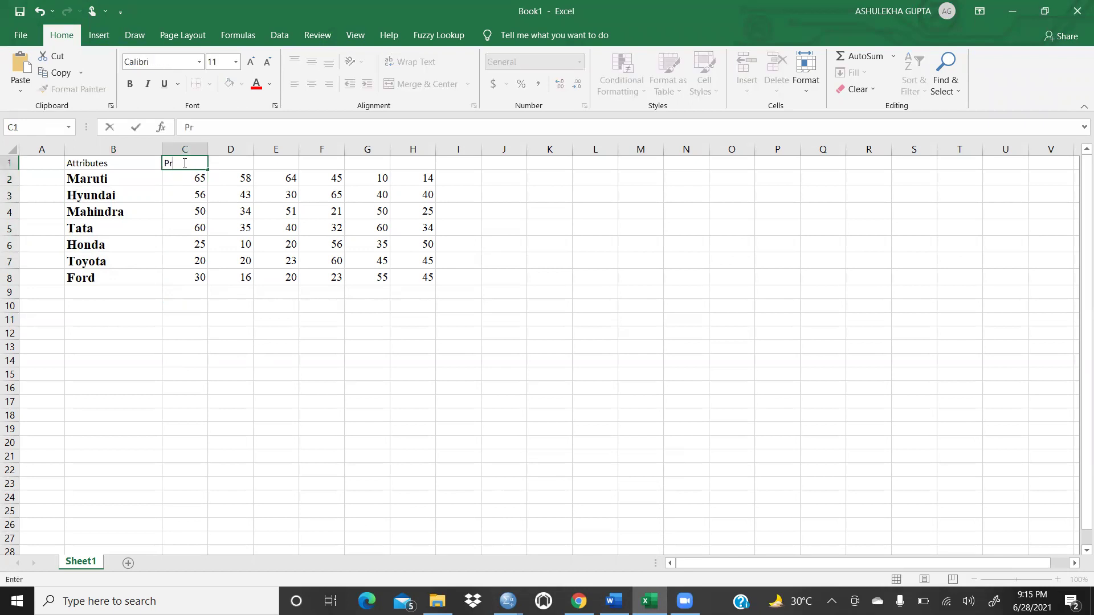
type("rice")
left_click(215, 162)
Select the Price values in C2:C8 and compare them with the Frequency values of the Price rows in the SPSS dataset.
left_click_drag(186, 176, 186, 274)
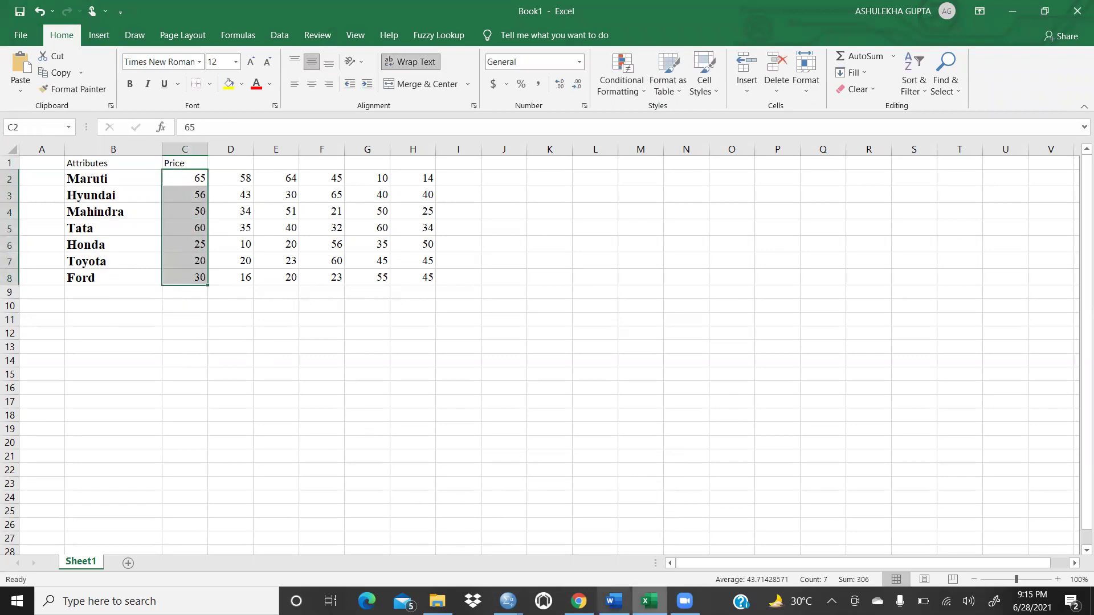
left_click(507, 601)
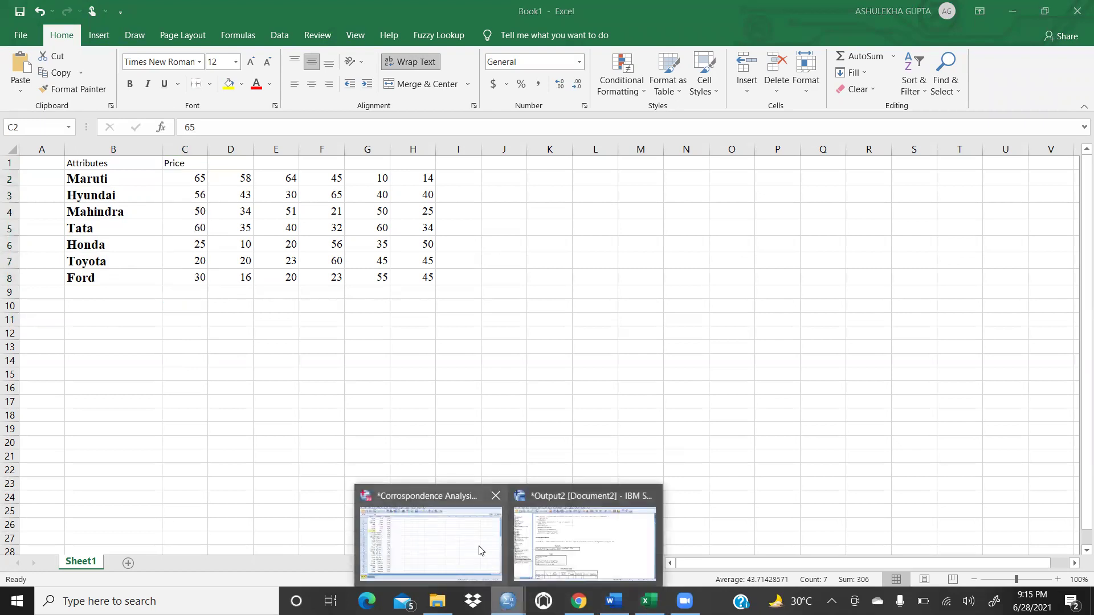
left_click(479, 550)
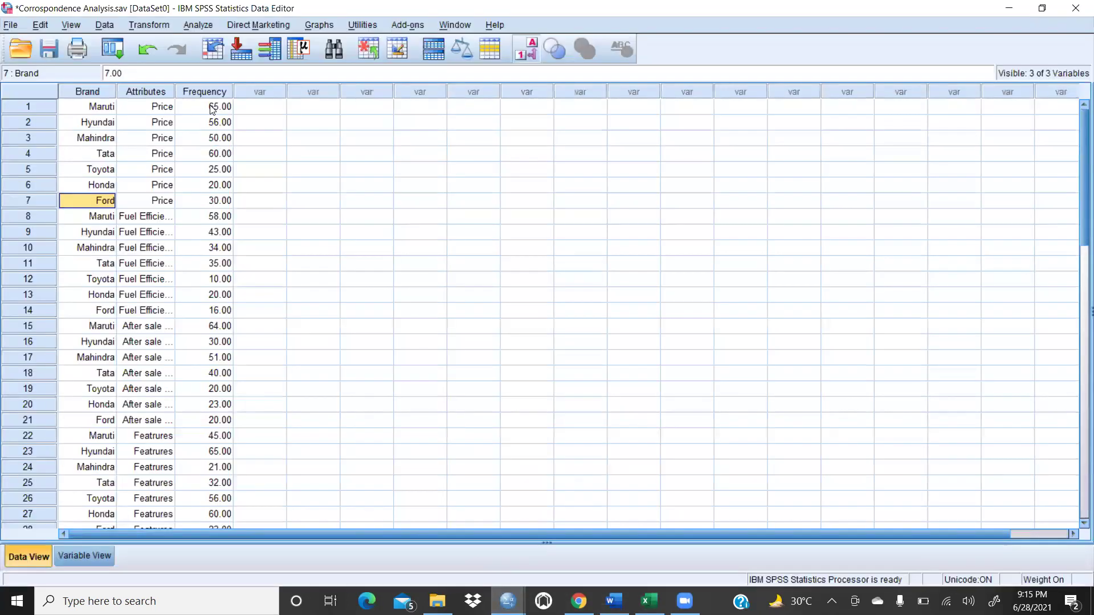
left_click(209, 199)
left_click(301, 188)
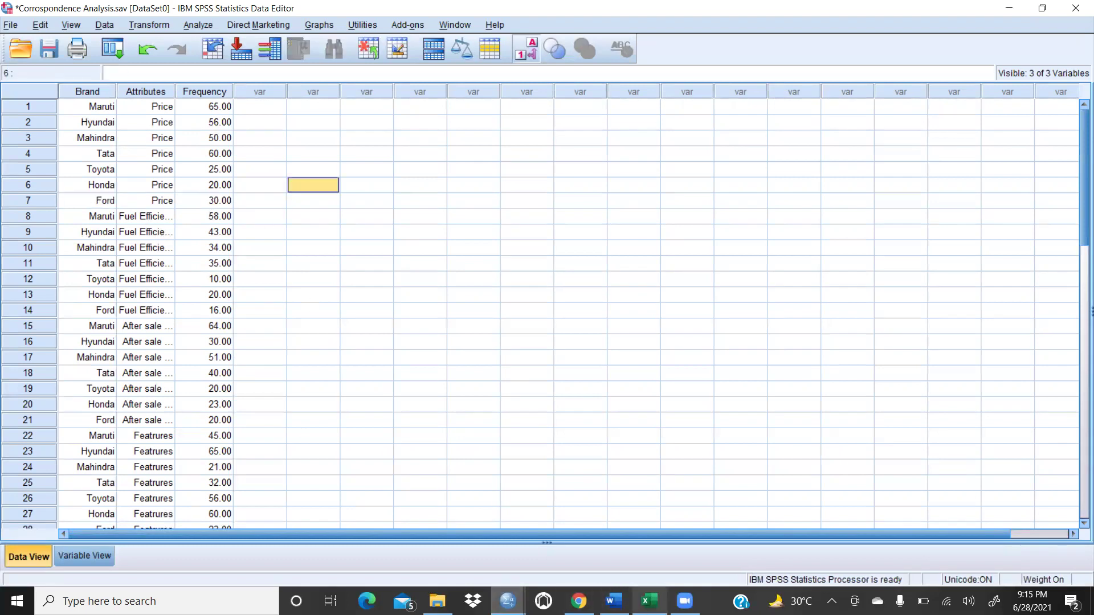
Switch to the Book1 workbook in Excel and enter "Fuel effic" as the column header in cell D1.
left_click(649, 601)
left_click(240, 161)
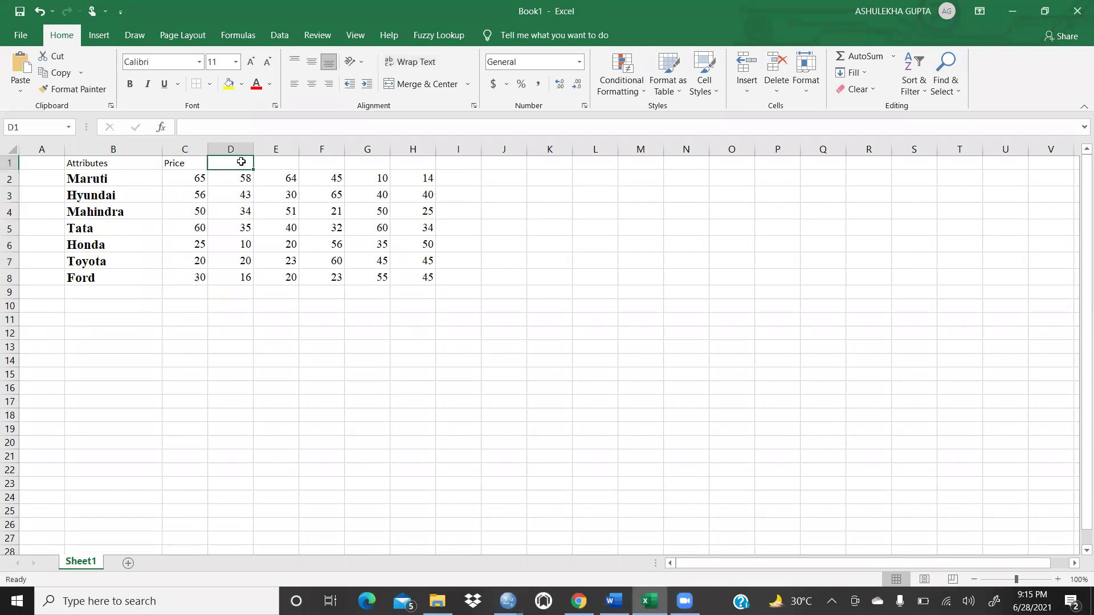
type("Fuel effic")
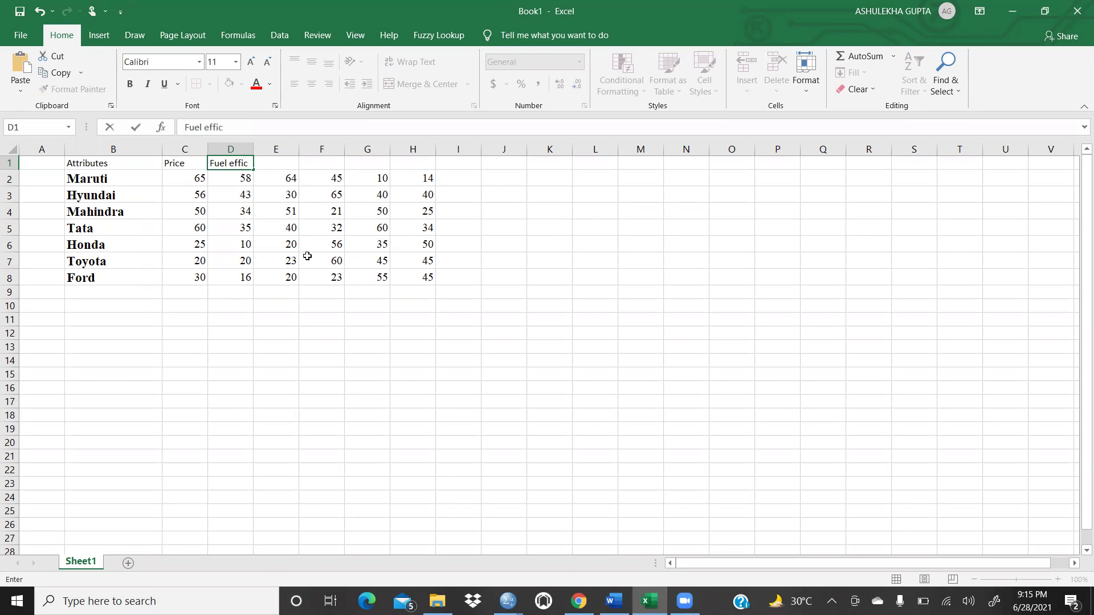
left_click(464, 483)
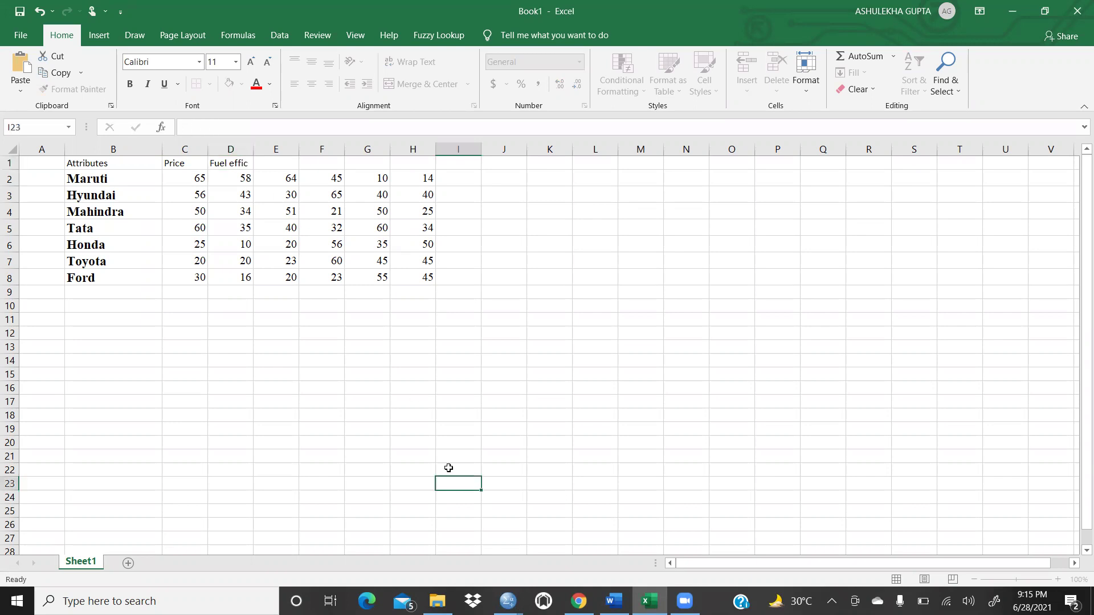
Select the fuel efficiency values in D2:D8, then select the brands of the Fuel Efficiency rows in the SPSS dataset to compare them.
left_click_drag(230, 178, 229, 278)
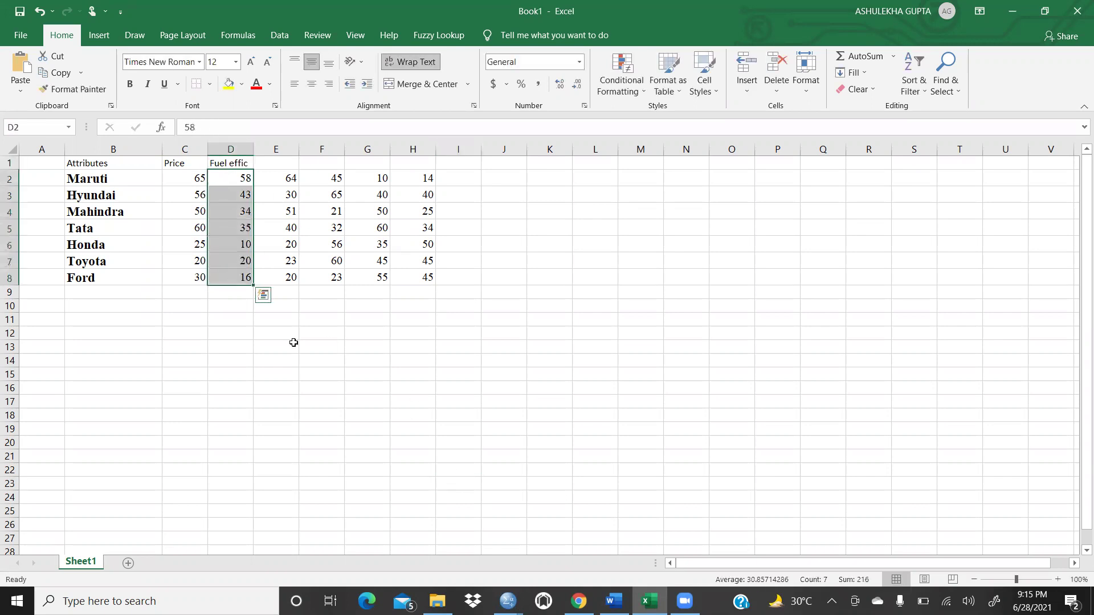
mouse_move(507, 601)
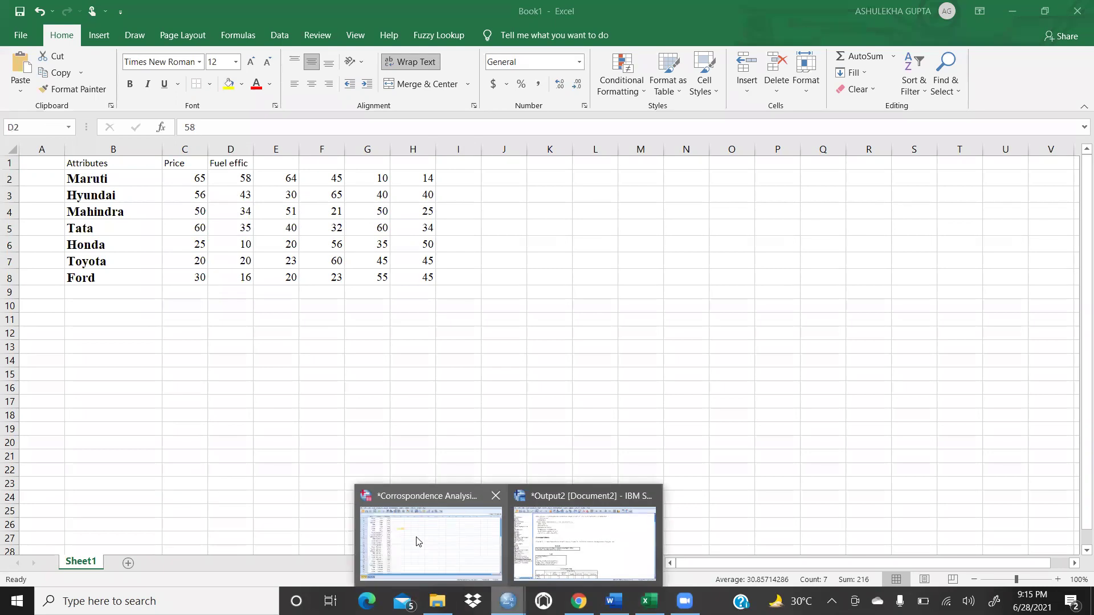
left_click(442, 537)
left_click_drag(106, 218, 104, 318)
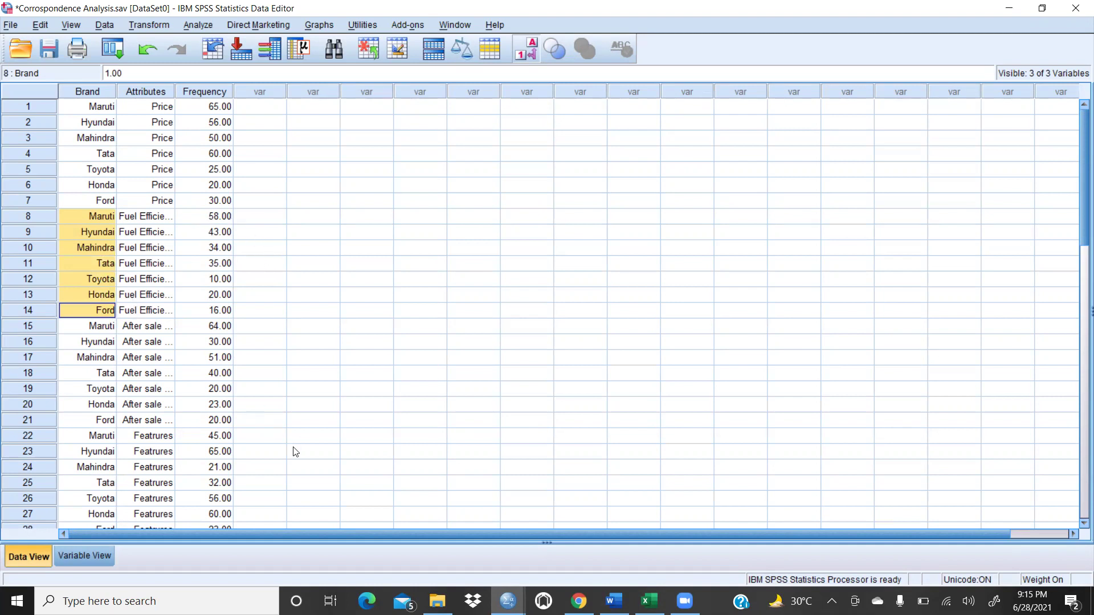
Switch to Excel, enter "After sales service" as the header in cell E1, and wrap its text.
left_click(508, 601)
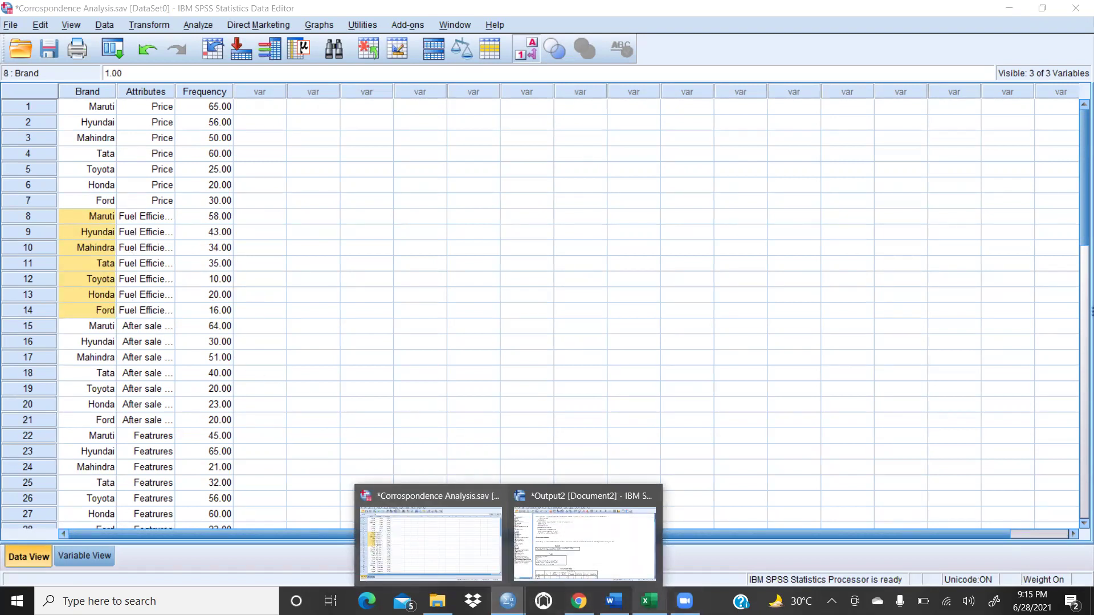
left_click(650, 601)
left_click(288, 168)
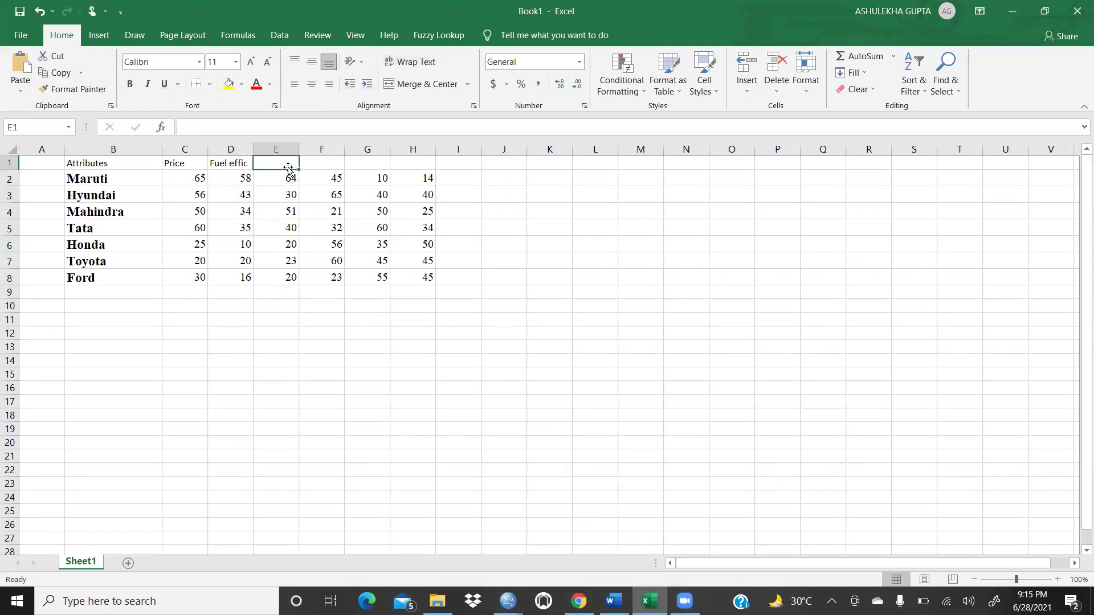
type("After sales service")
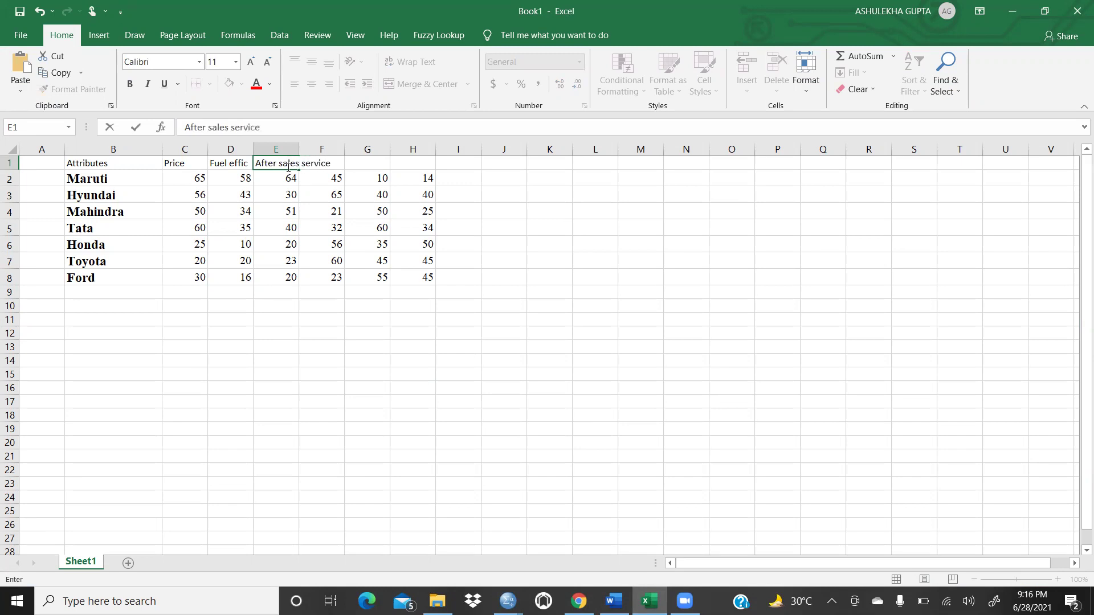
left_click(638, 332)
left_click(278, 164)
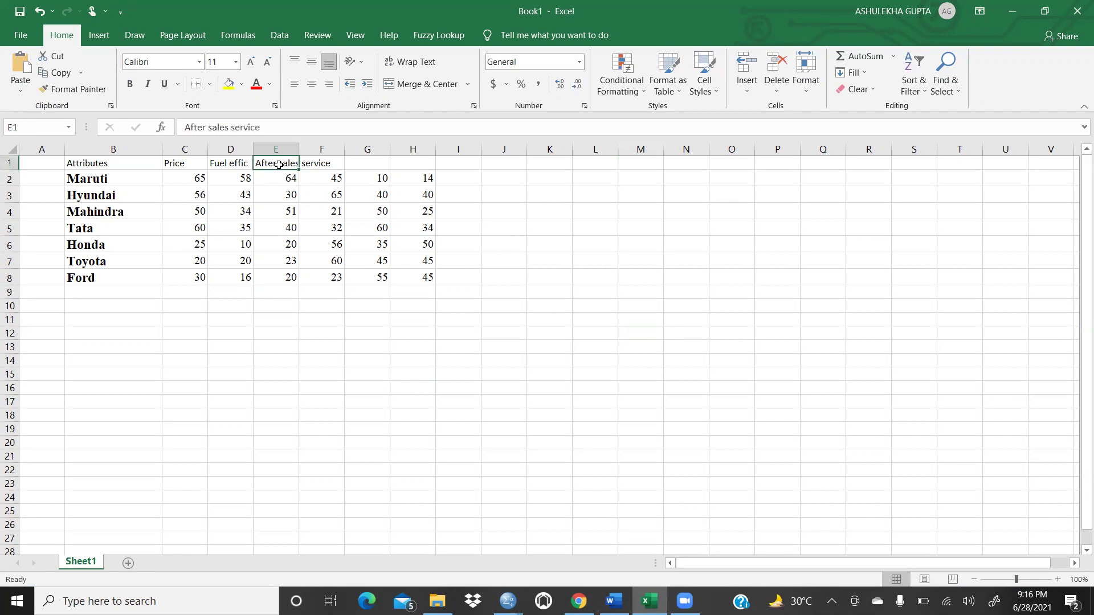
left_click(411, 62)
Check the next attribute name in the SPSS dataset and enter "Features" as the header in Excel cell F1.
left_click(325, 180)
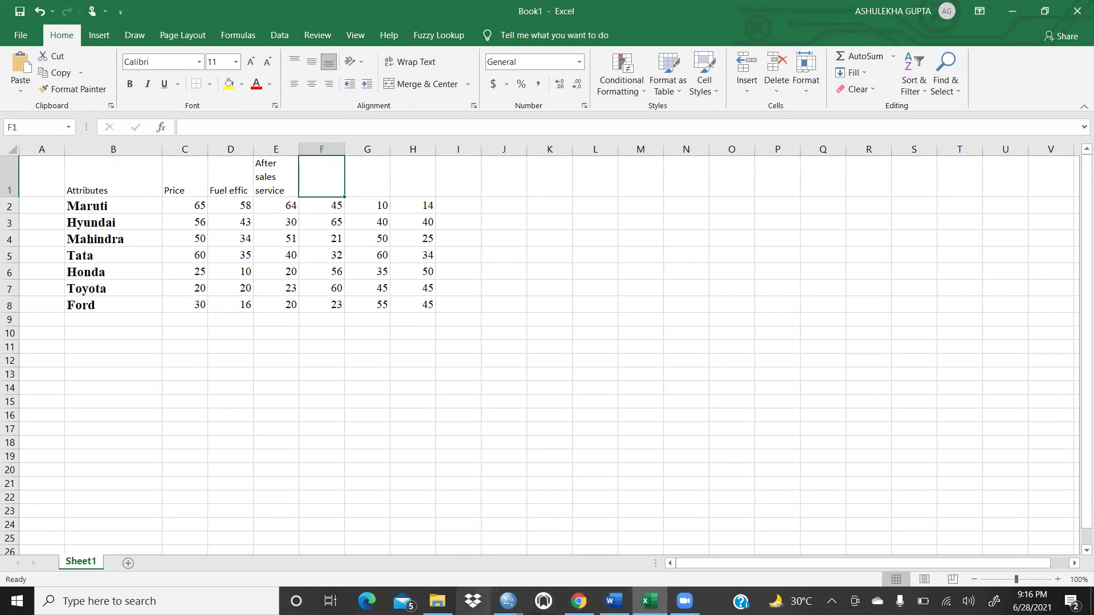
mouse_move(508, 601)
left_click(432, 530)
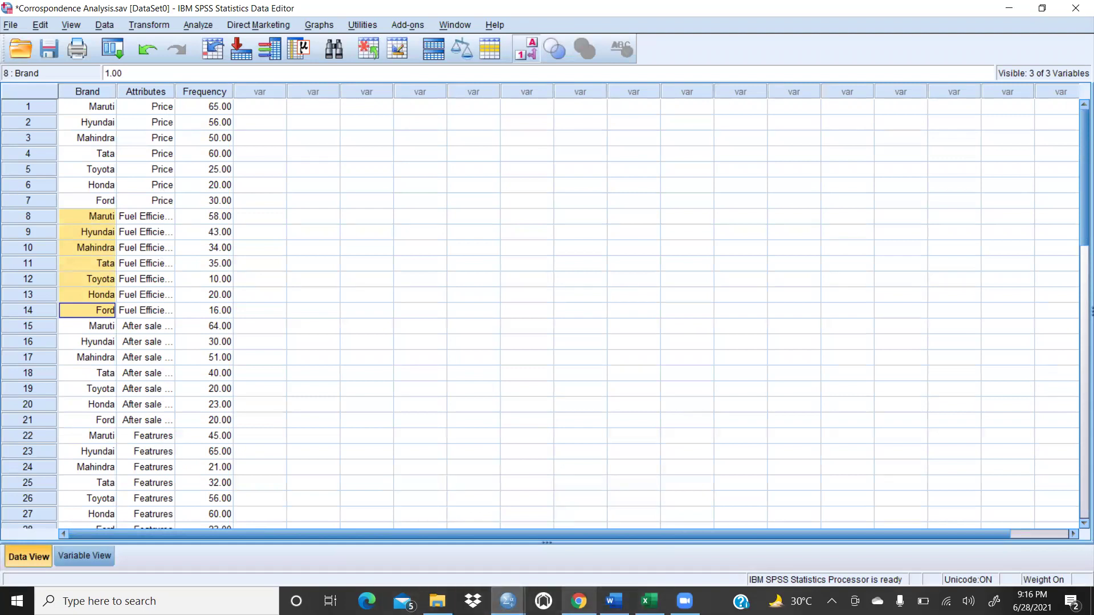
mouse_move(650, 601)
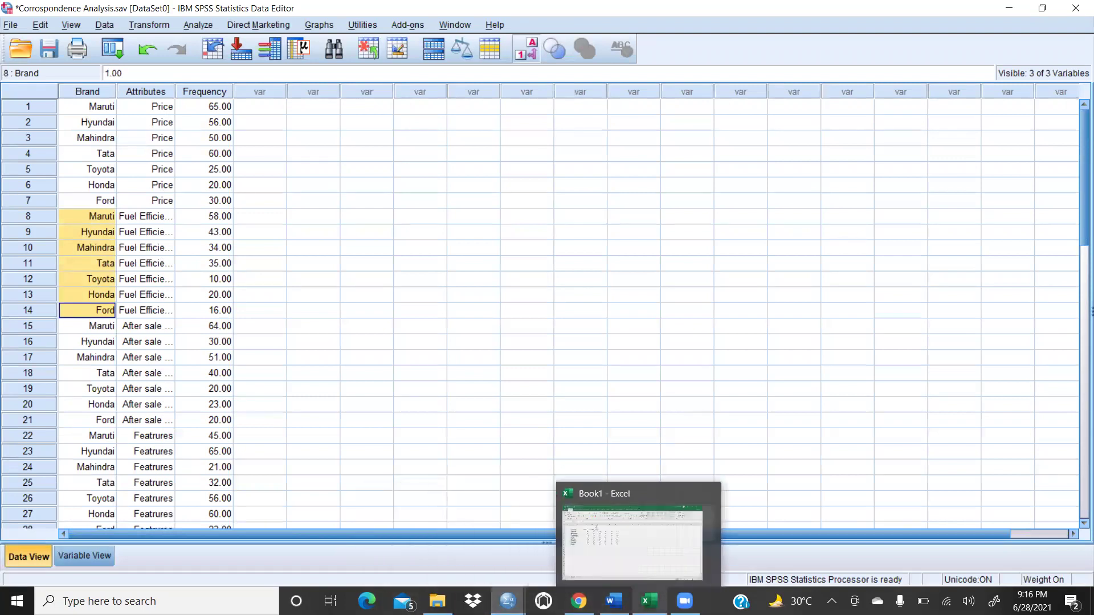
left_click(601, 546)
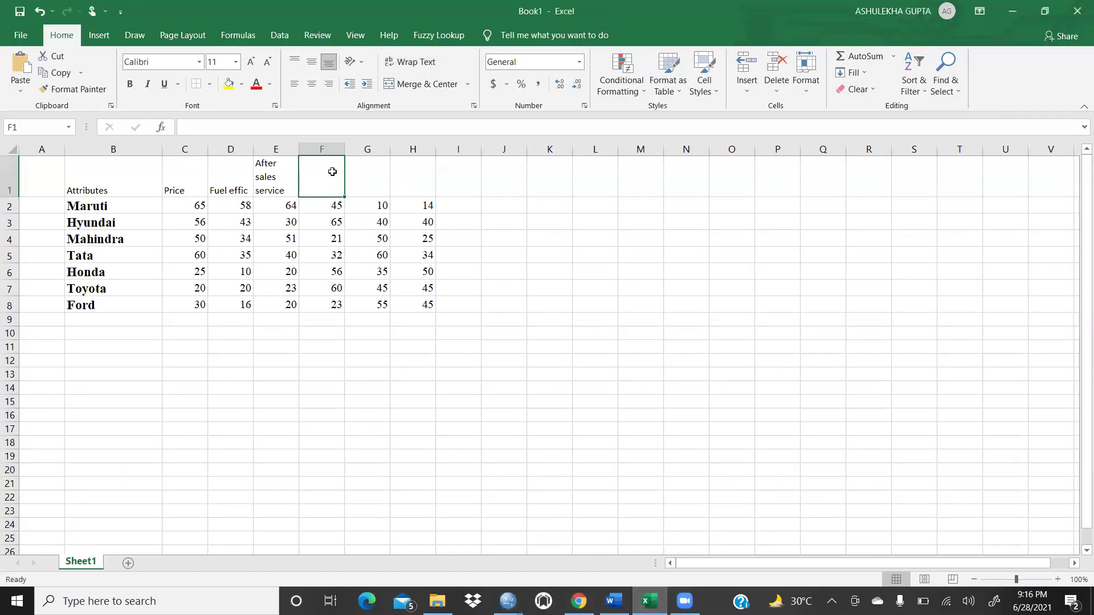
type("Feaa")
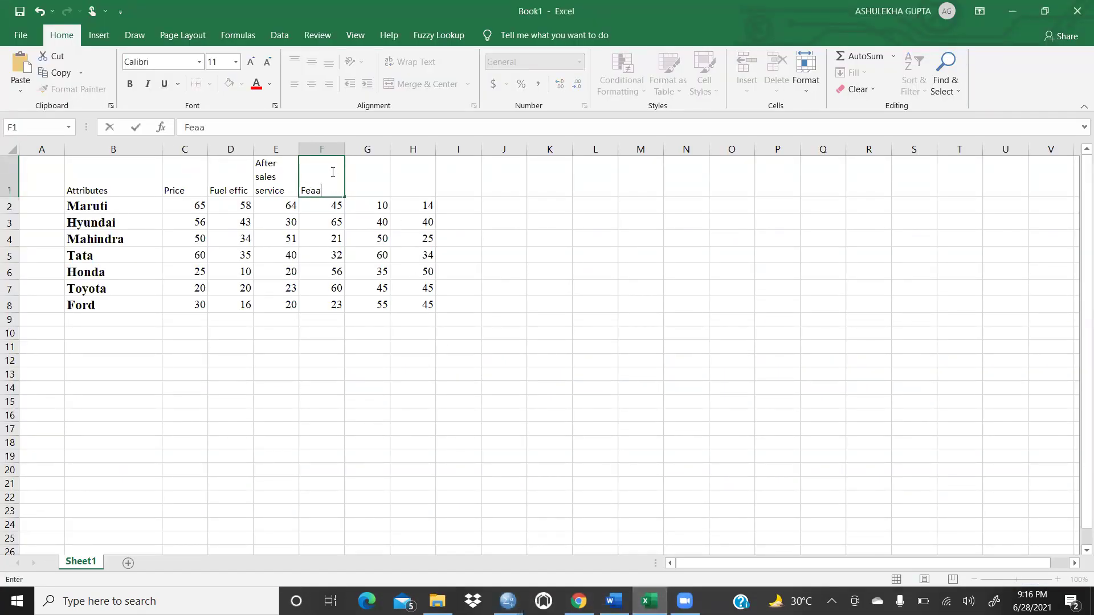
key("BackSpace")
type("tures")
left_click(576, 256)
Look up the attribute after features in the SPSS dataset and enter "NCAP rating" with wrapped text in Excel cell G1.
left_click(507, 601)
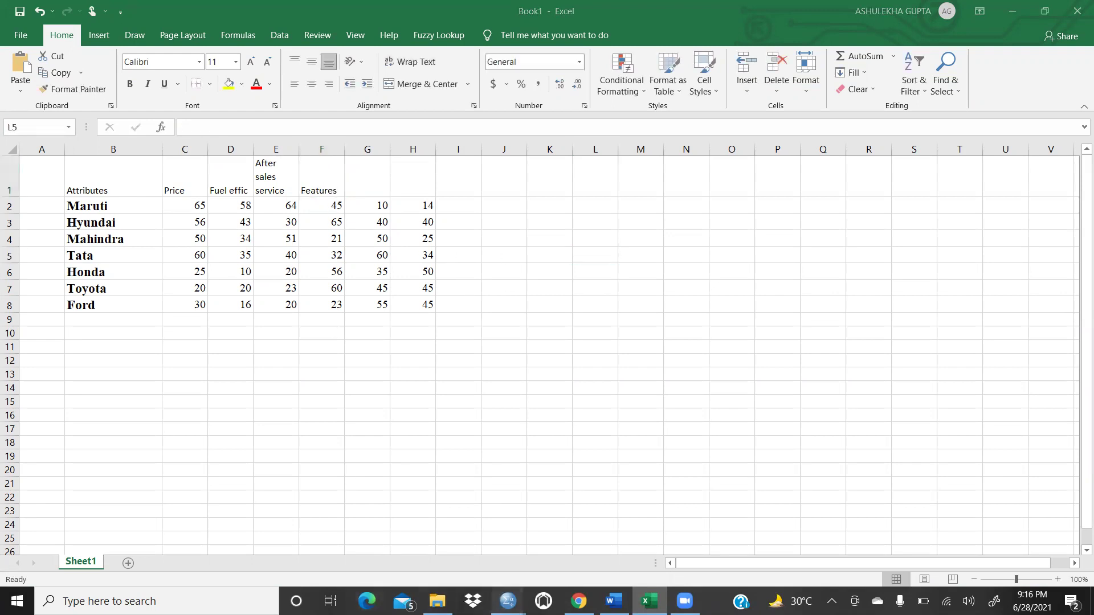
left_click(421, 530)
scroll(287, 376, "down", 5)
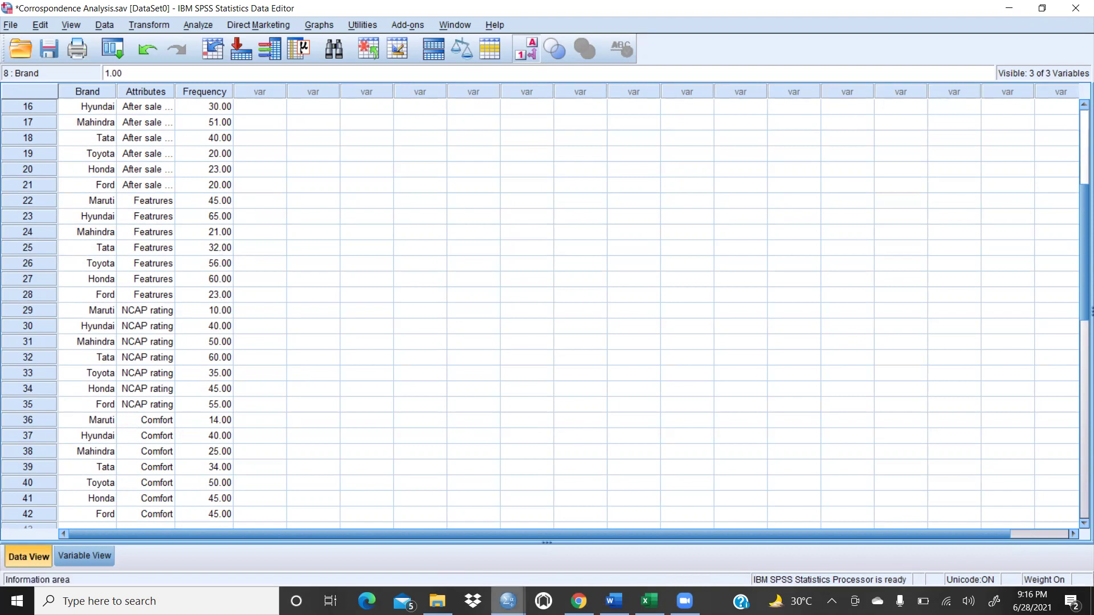
left_click(649, 601)
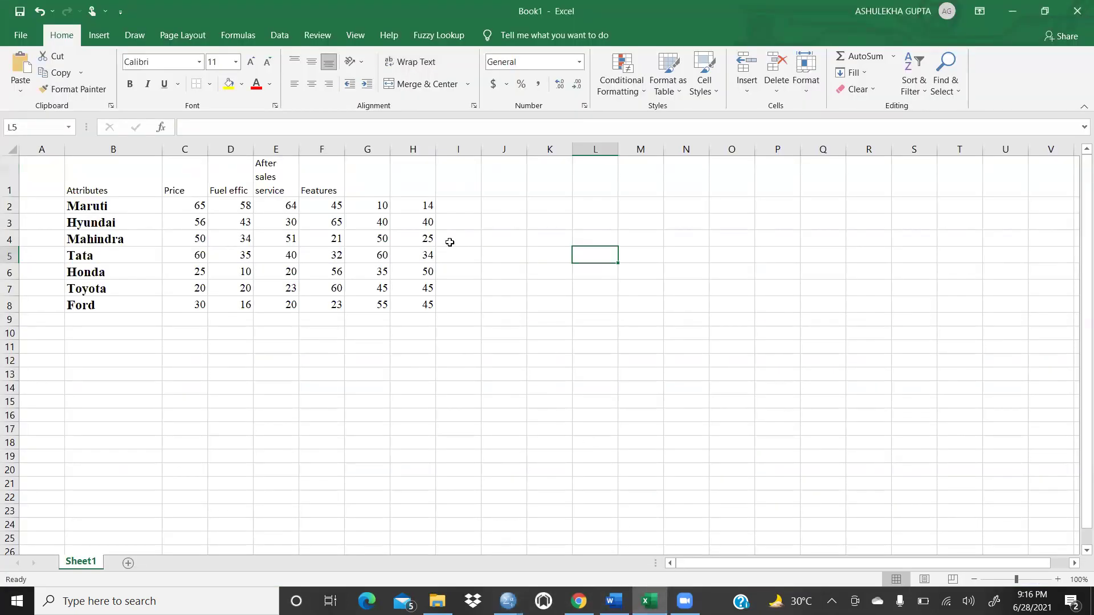
left_click(371, 181)
type("N")
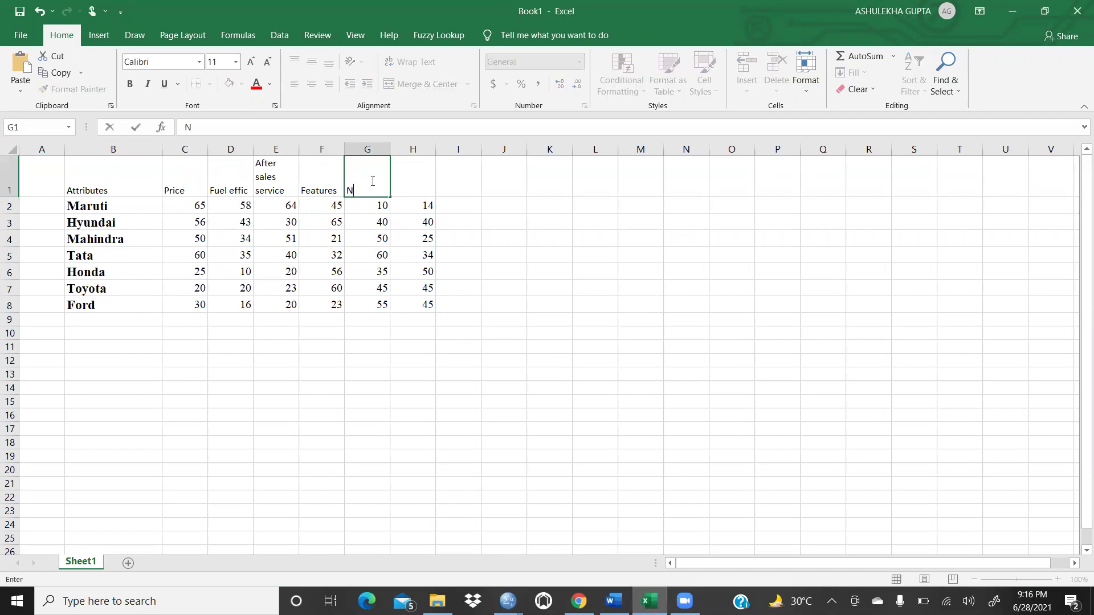
type("CAP rating")
left_click(646, 284)
left_click(383, 177)
left_click(413, 68)
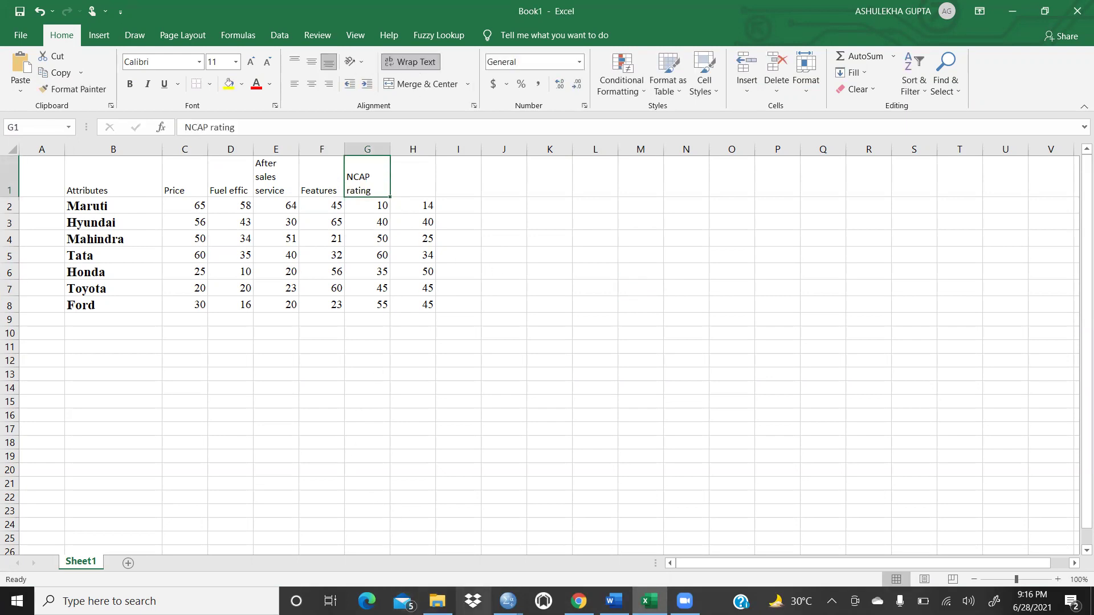
Check the last attribute in the SPSS dataset and enter "Comfort" as the header in Excel cell H1.
mouse_move(507, 601)
left_click(402, 528)
scroll(269, 317, "down", 3)
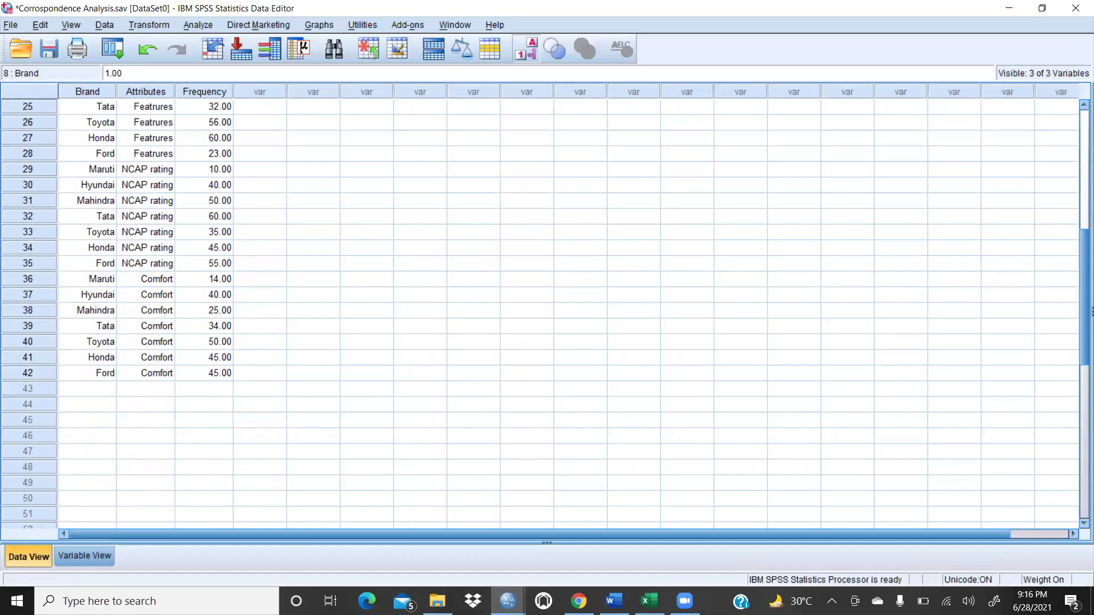
left_click(649, 601)
left_click(417, 167)
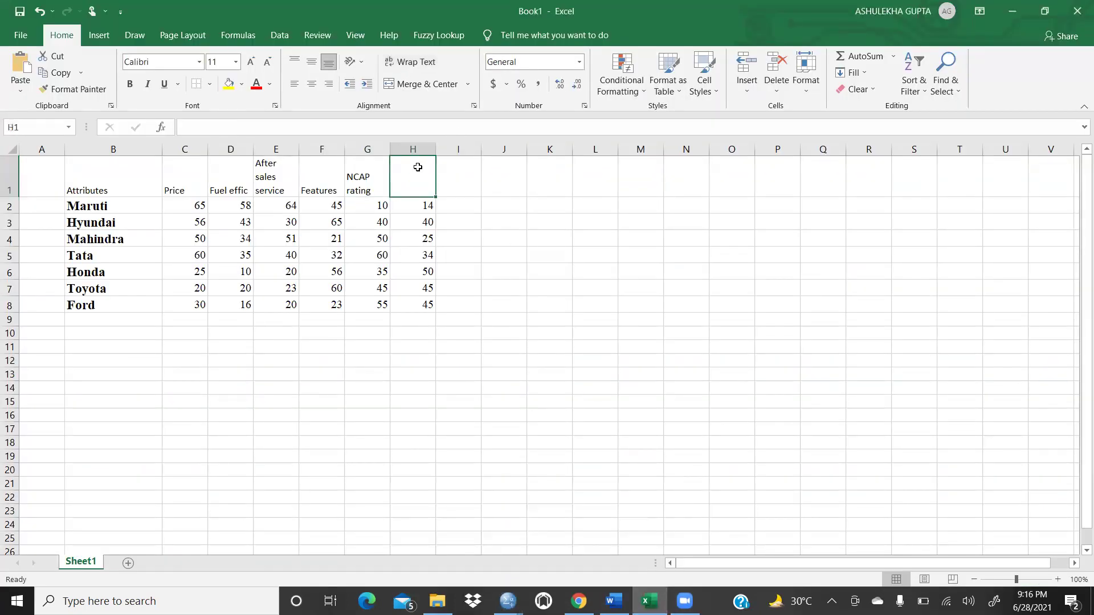
type("Comfort")
left_click(571, 264)
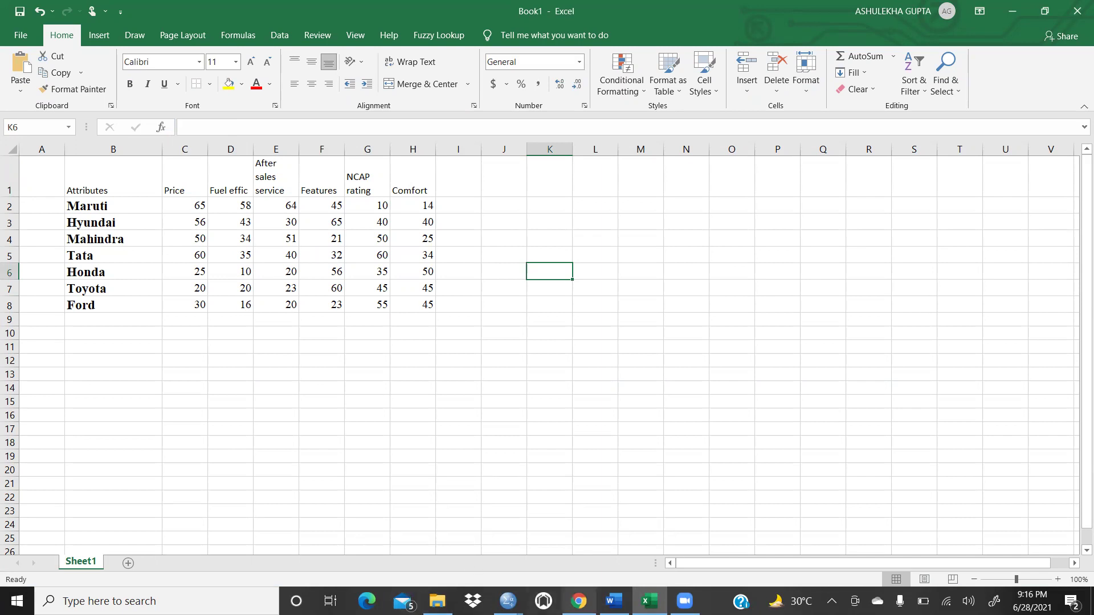
Switch to the Corrospondence Analysis.sav dataset in SPSS and return to its first rows, clearing the brand selection.
mouse_move(507, 601)
left_click(438, 555)
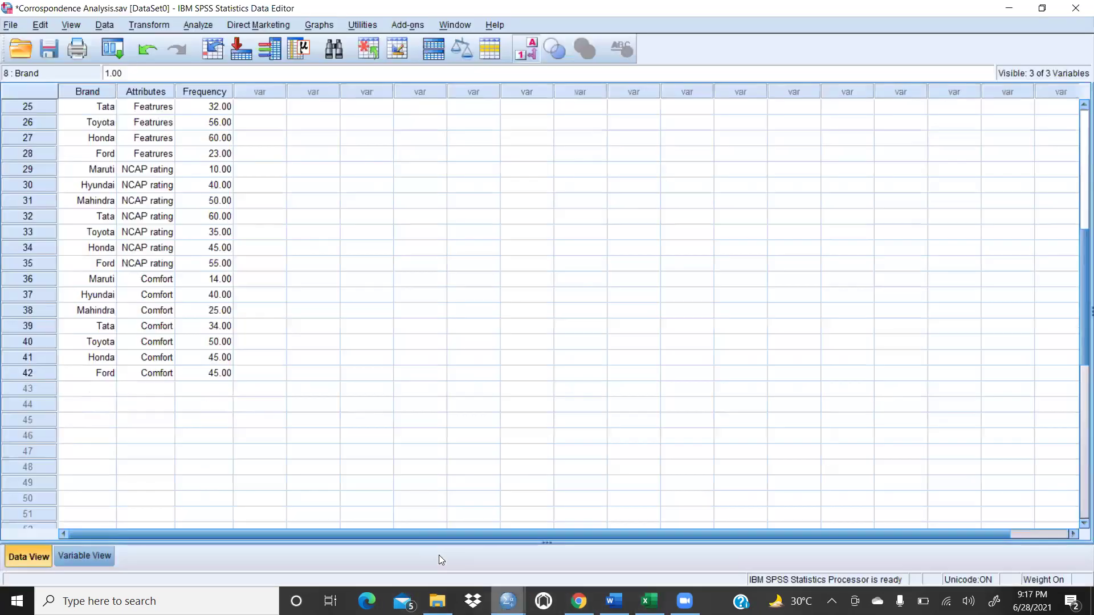
scroll(374, 249, "up", 8)
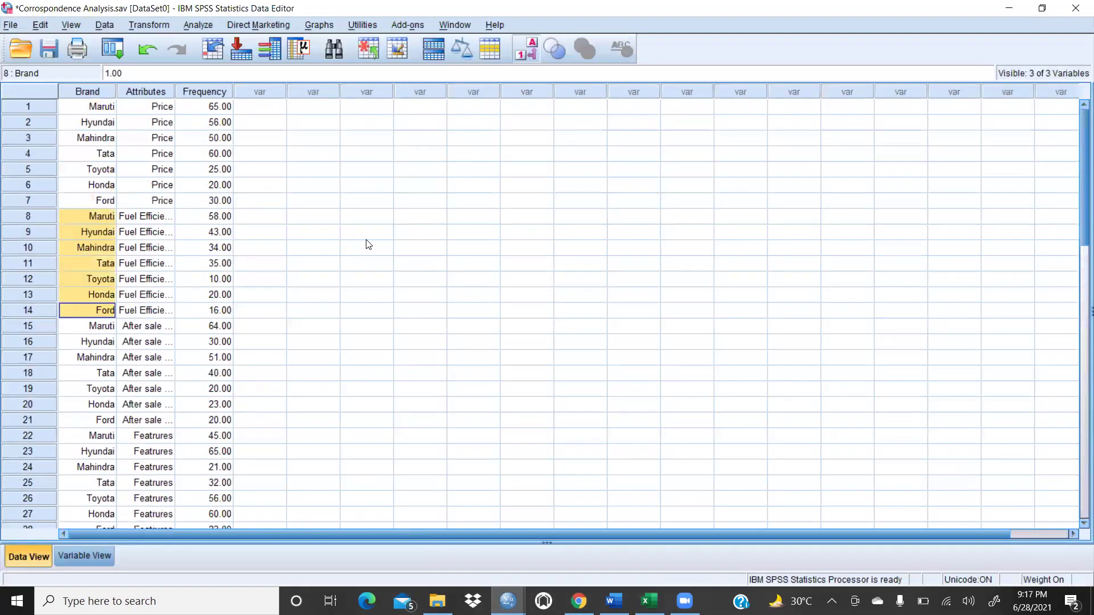
left_click(370, 214)
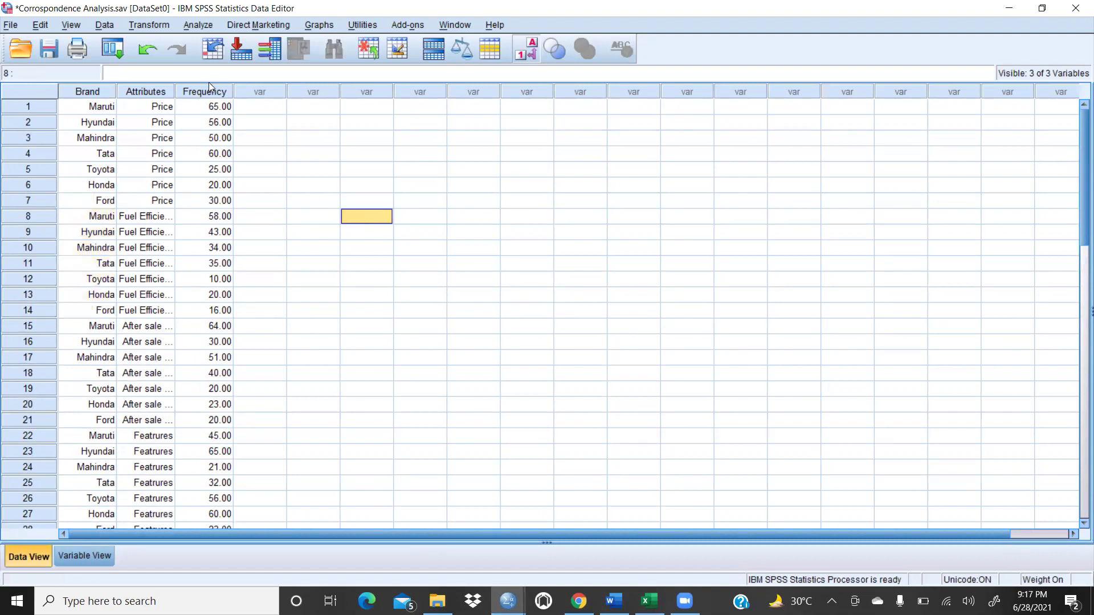
left_click(194, 26)
mouse_move(227, 257)
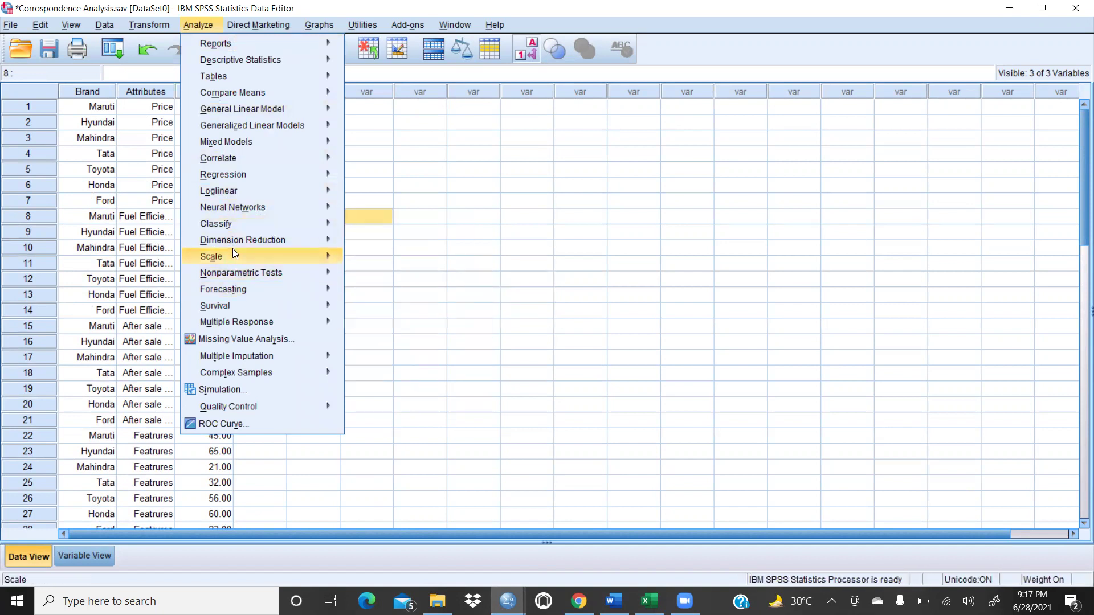
mouse_move(234, 236)
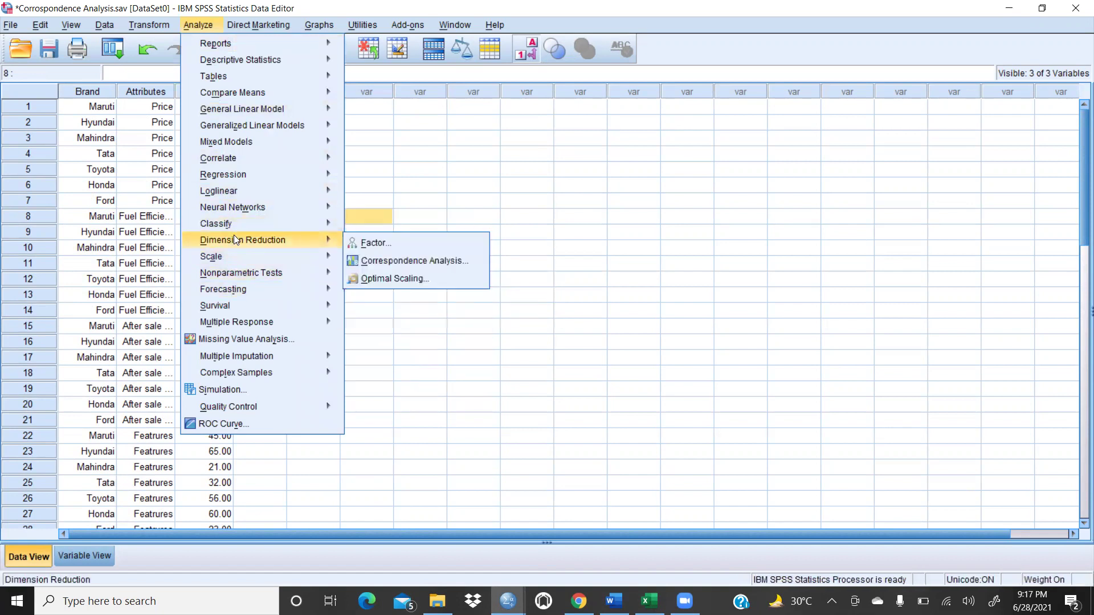
left_click(388, 262)
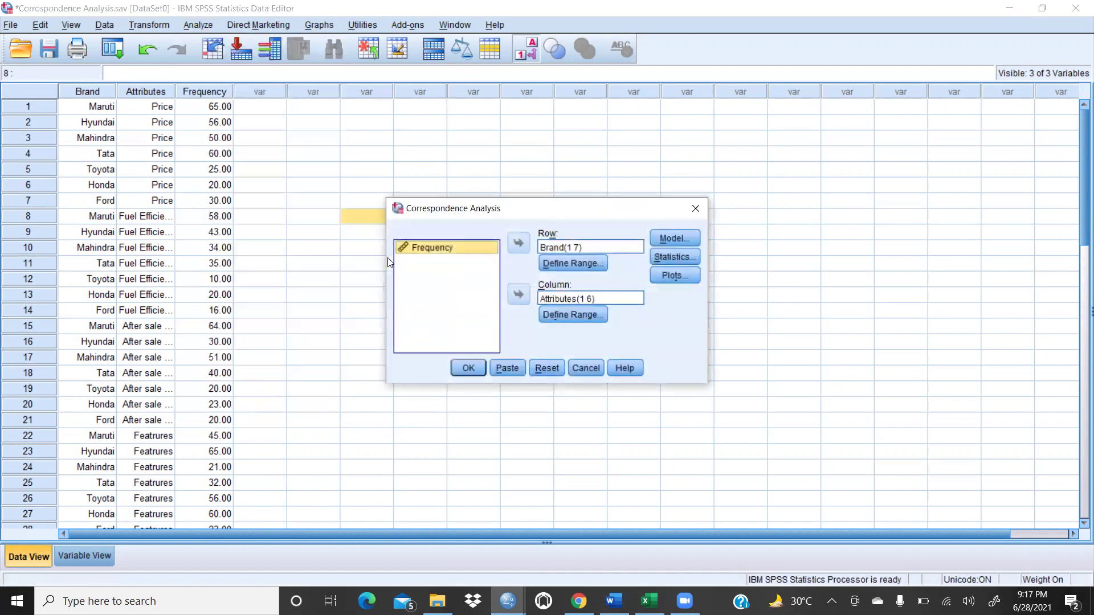
left_click(695, 208)
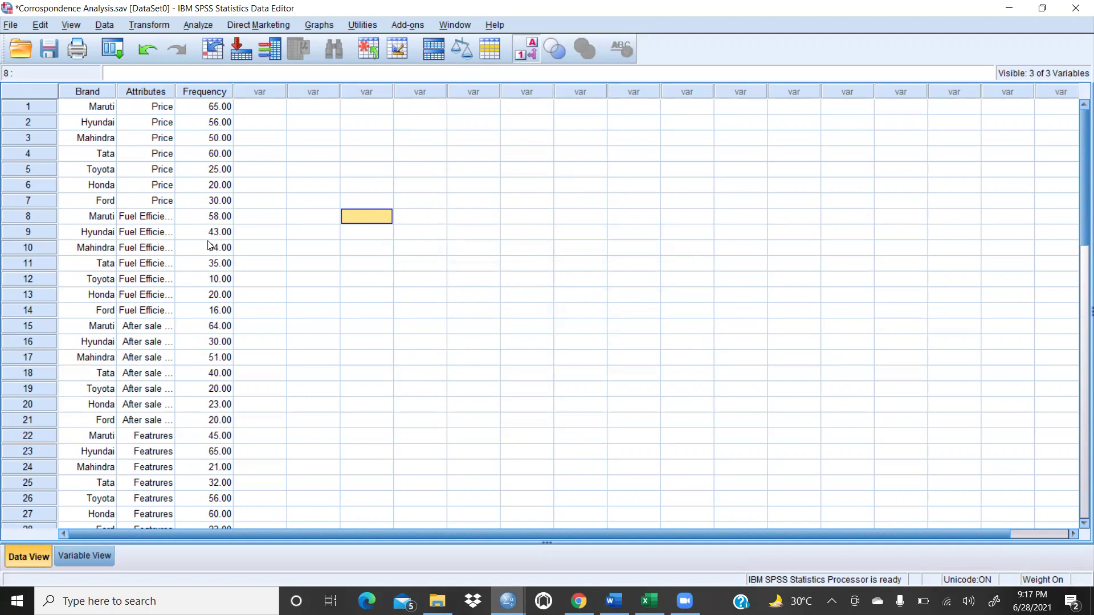
Reset the case weighting settings and weight the cases by the Frequency variable.
left_click(104, 26)
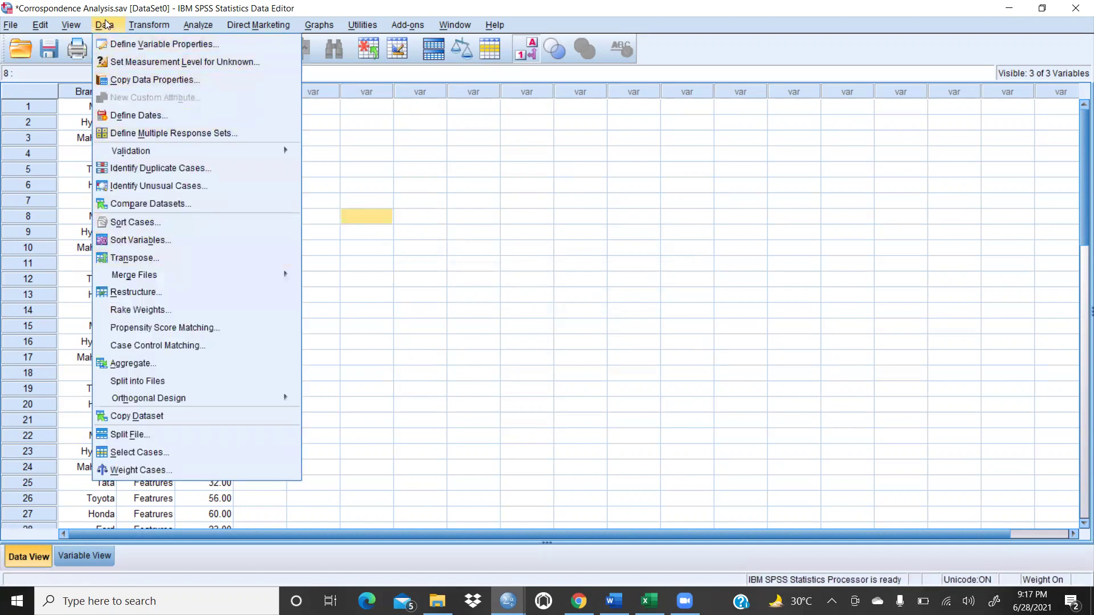
left_click(129, 471)
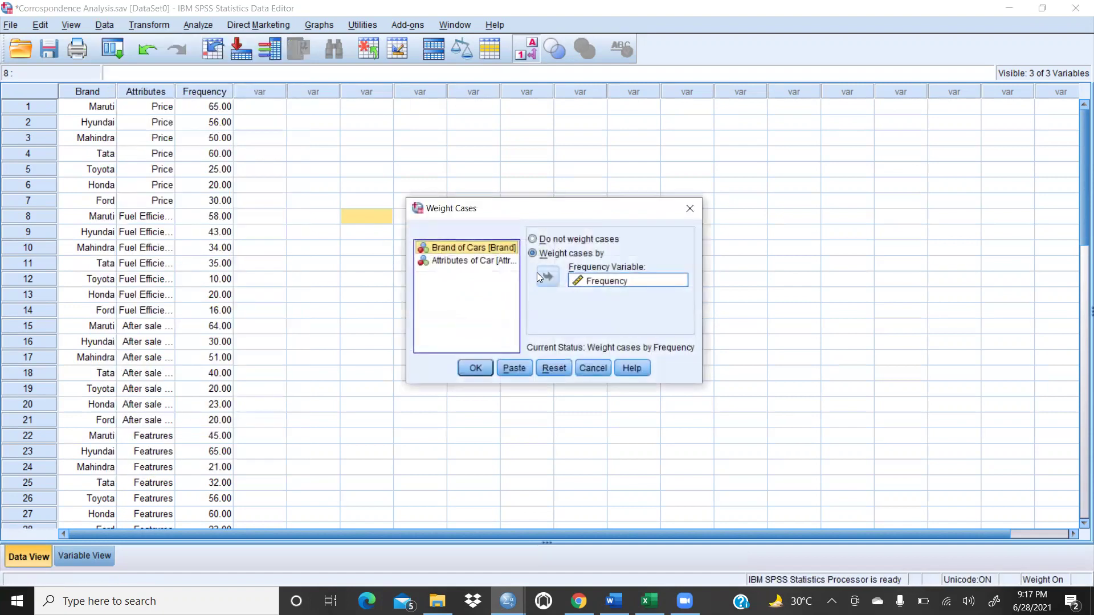
left_click(555, 369)
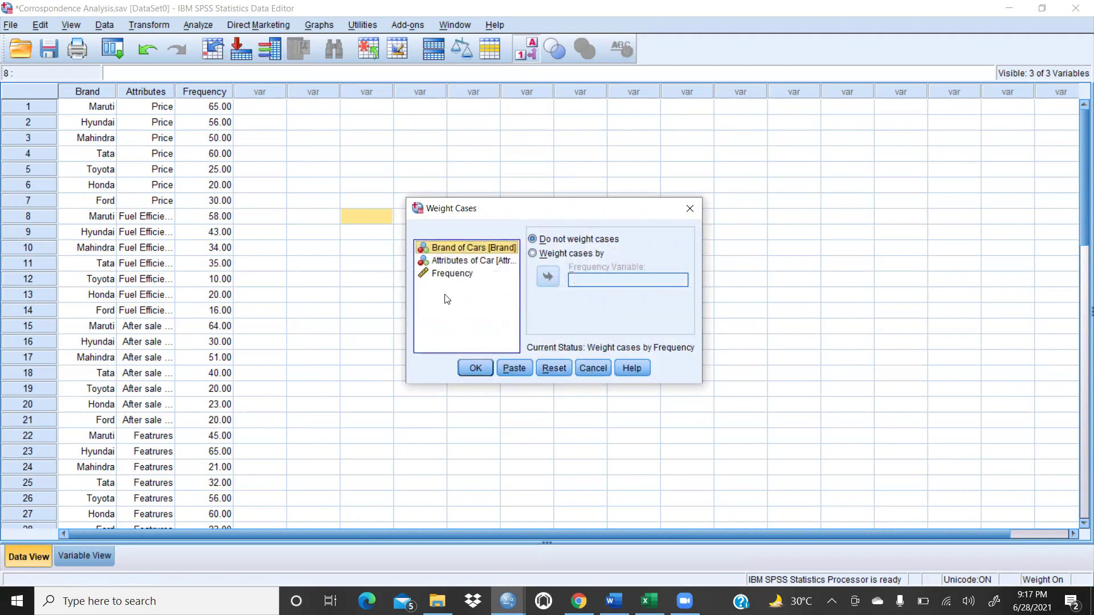
left_click(443, 274)
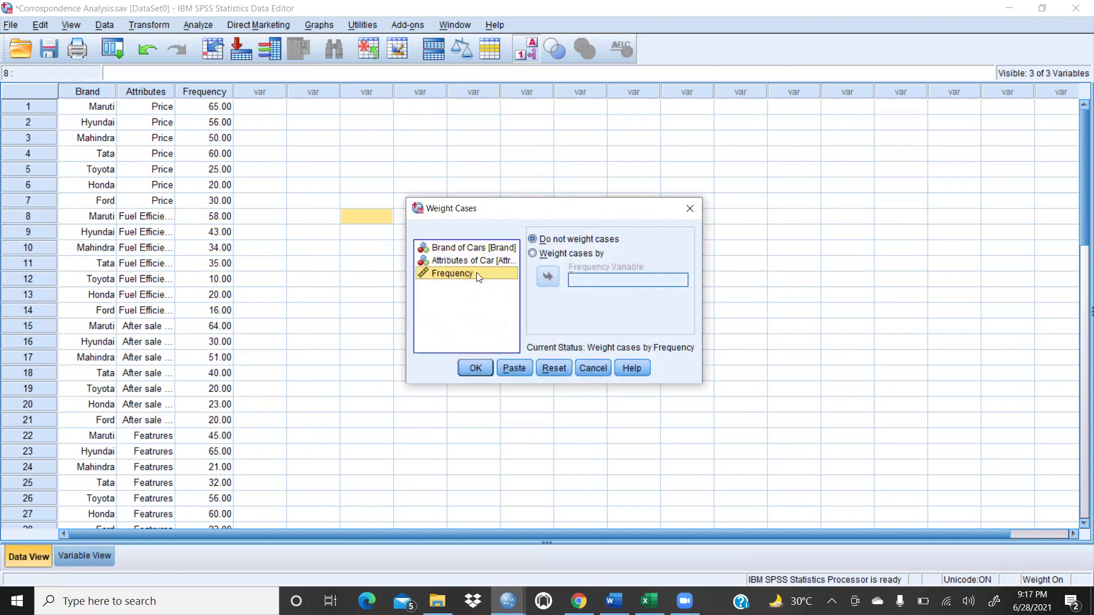
left_click(535, 253)
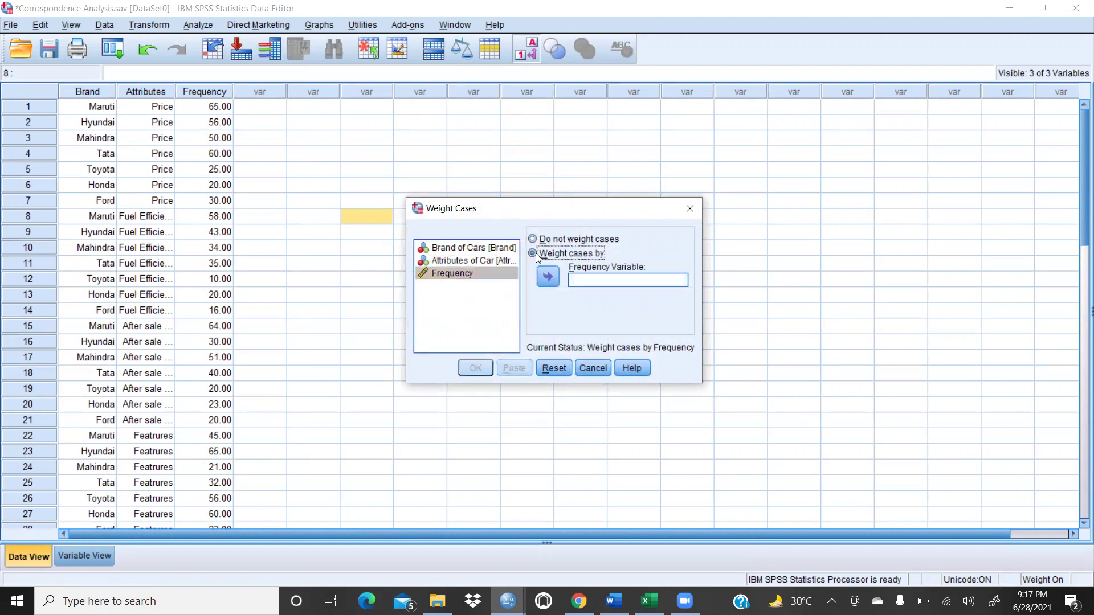
left_click(546, 279)
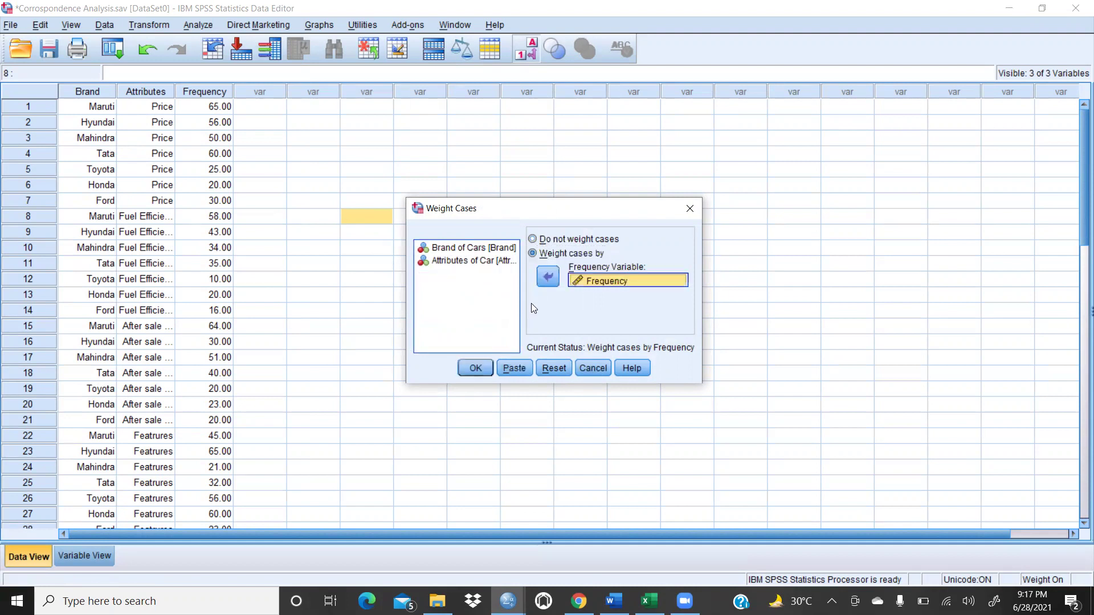
left_click(475, 368)
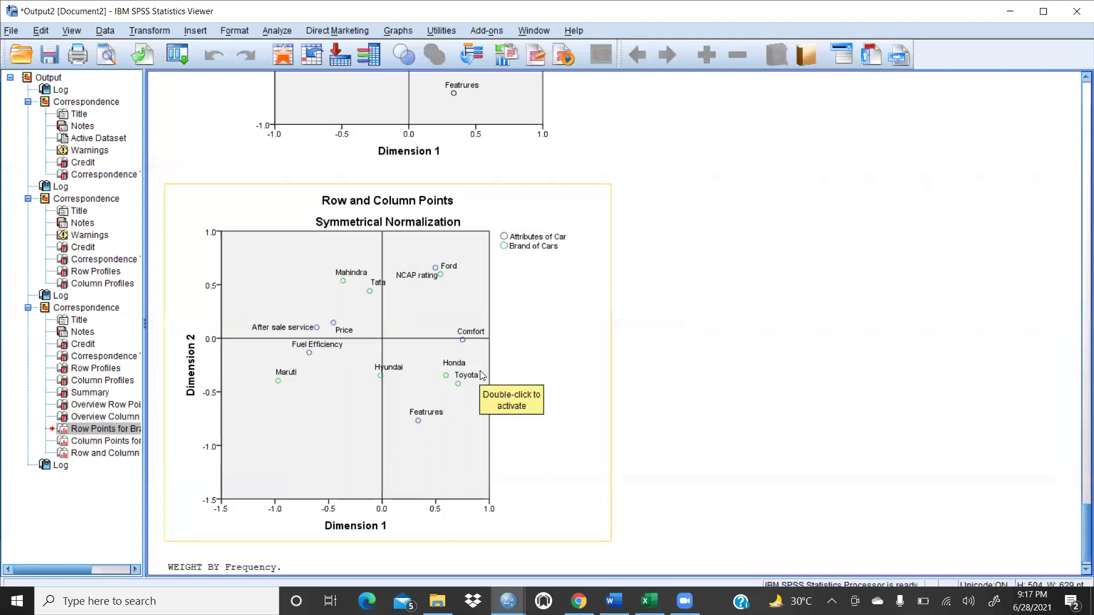
Look over the correspondence charts in the output and return to the Corrospondence Analysis.sav dataset to review its rows.
scroll(476, 290, "up", 5)
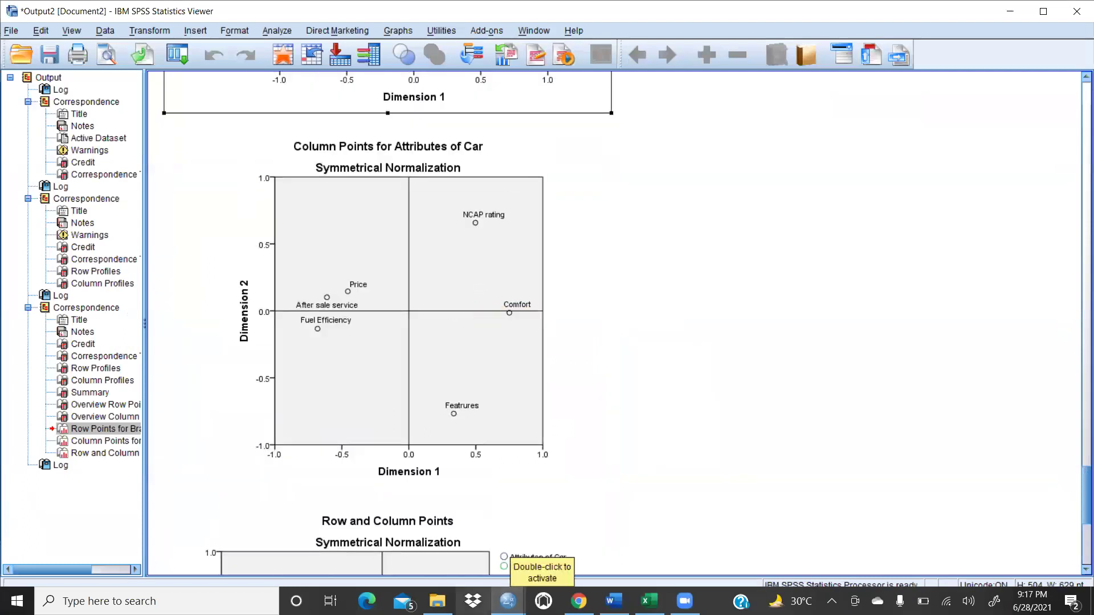
mouse_move(507, 601)
left_click(462, 546)
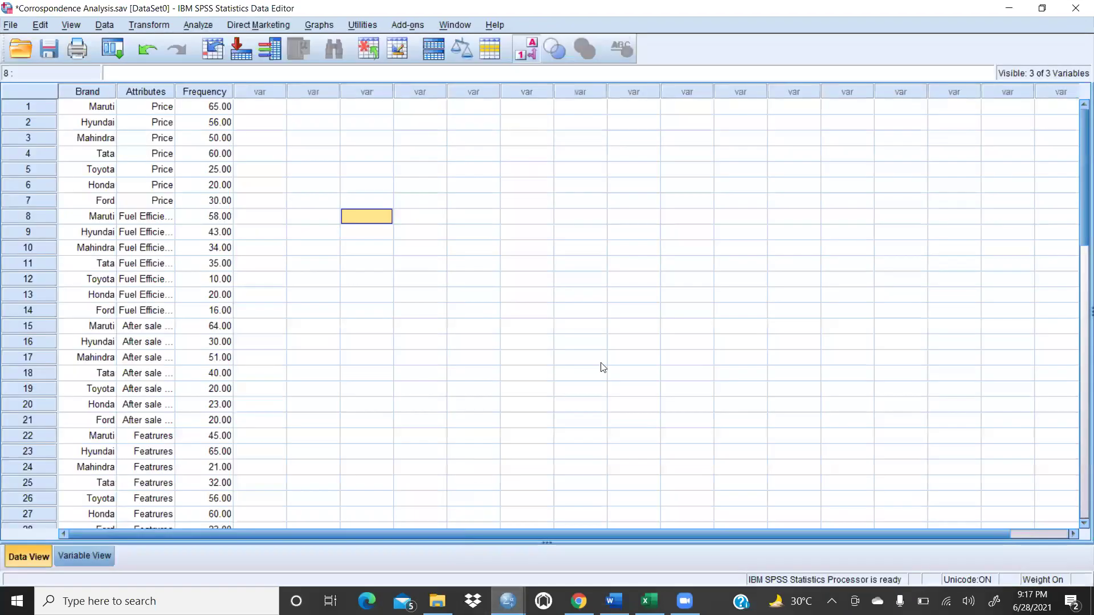
scroll(617, 350, "down", 3)
scroll(678, 473, "up", 3)
Start a Correspondence Analysis with its previous settings reset and assign Brand of Cars as the row variable.
left_click(199, 26)
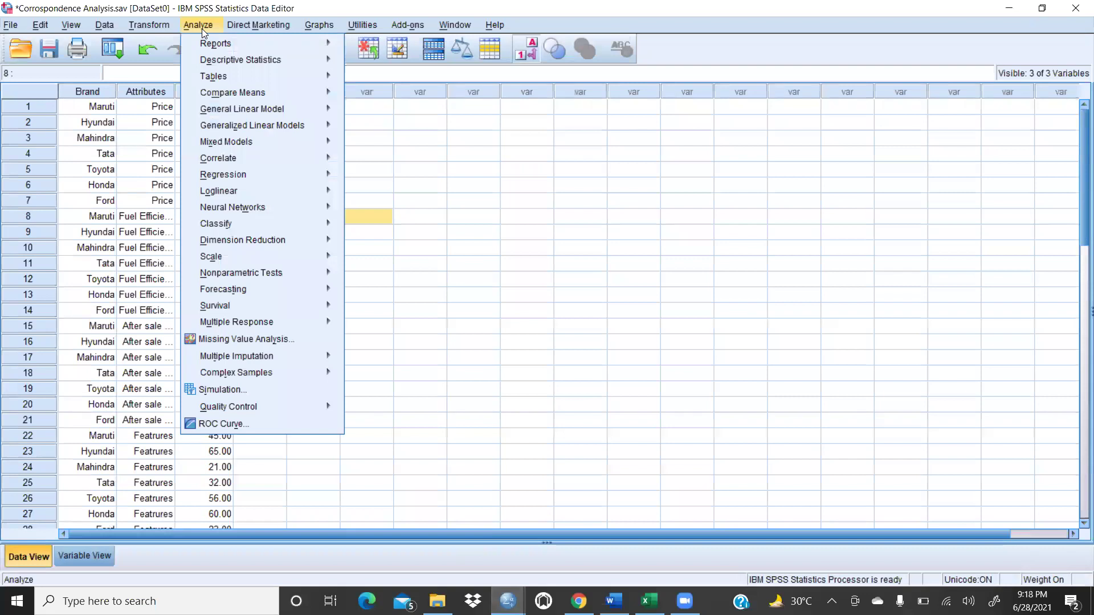
mouse_move(257, 244)
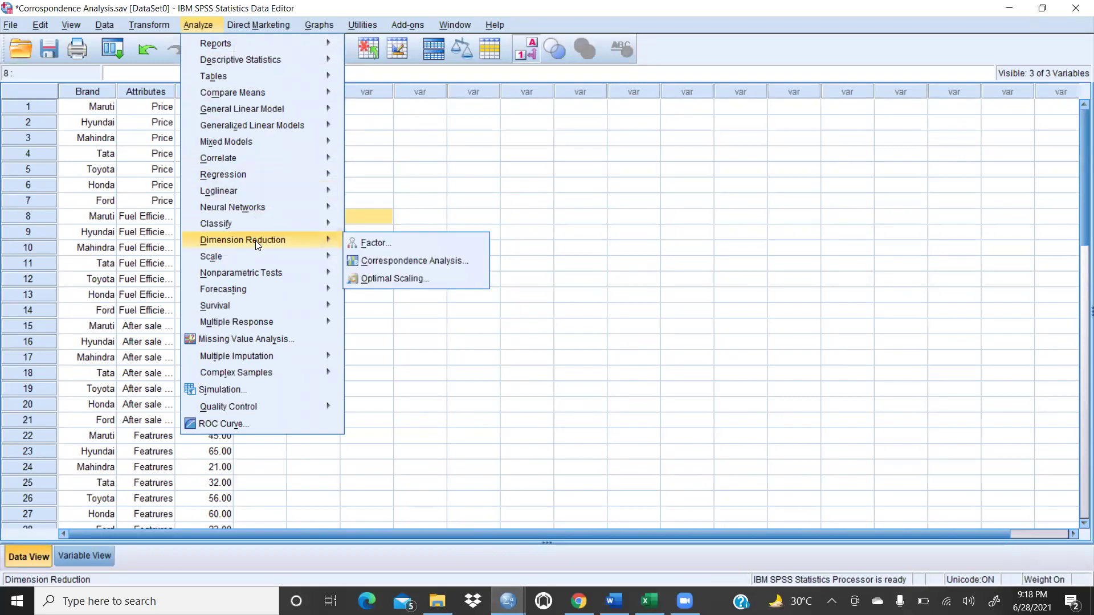
left_click(396, 262)
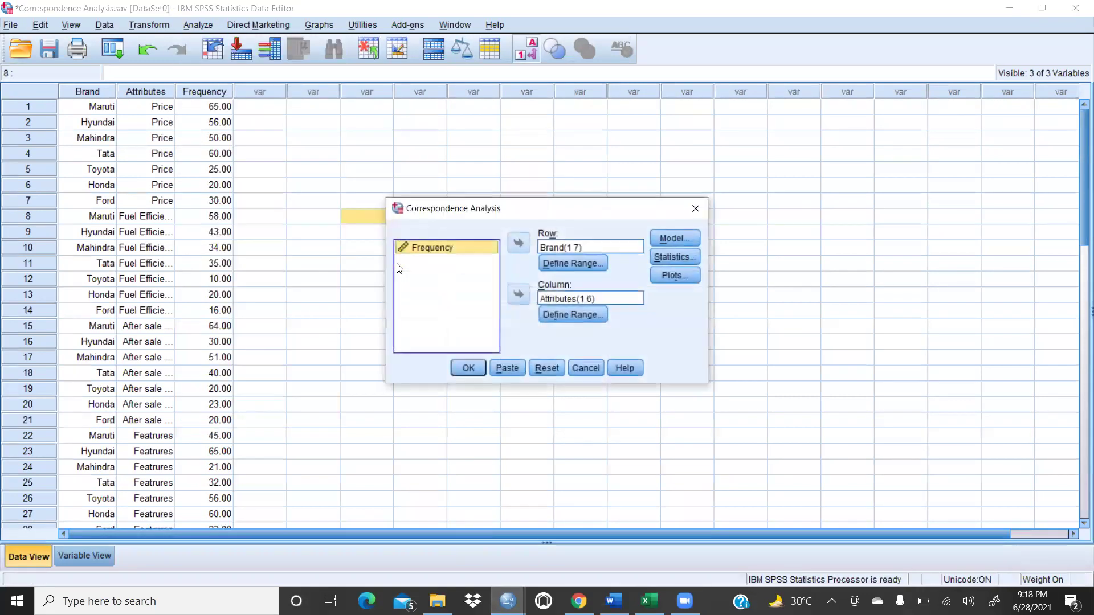
left_click(547, 368)
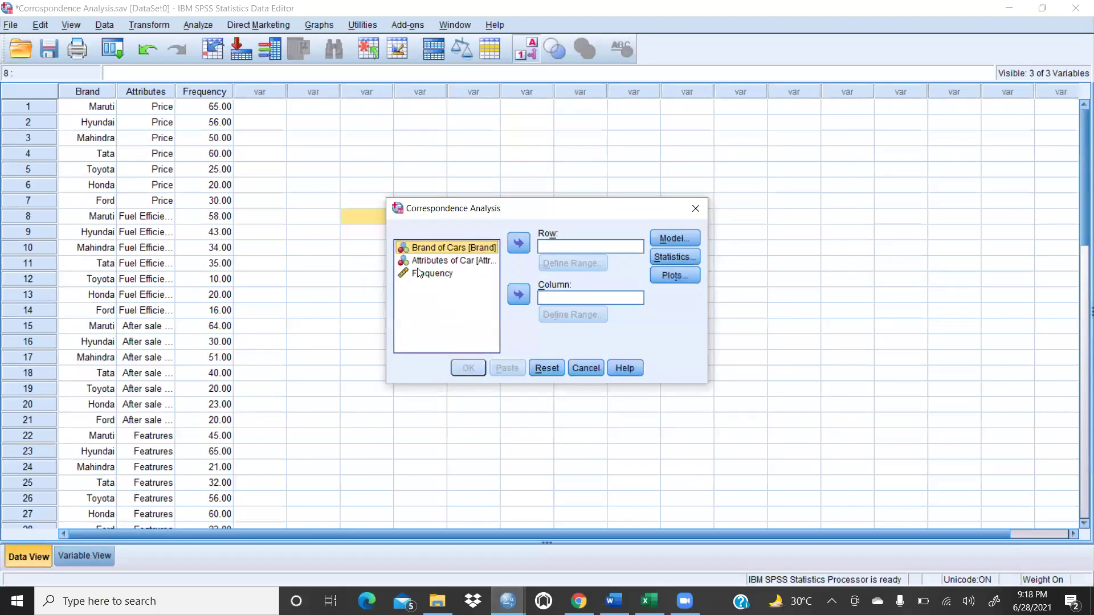
left_click(433, 263)
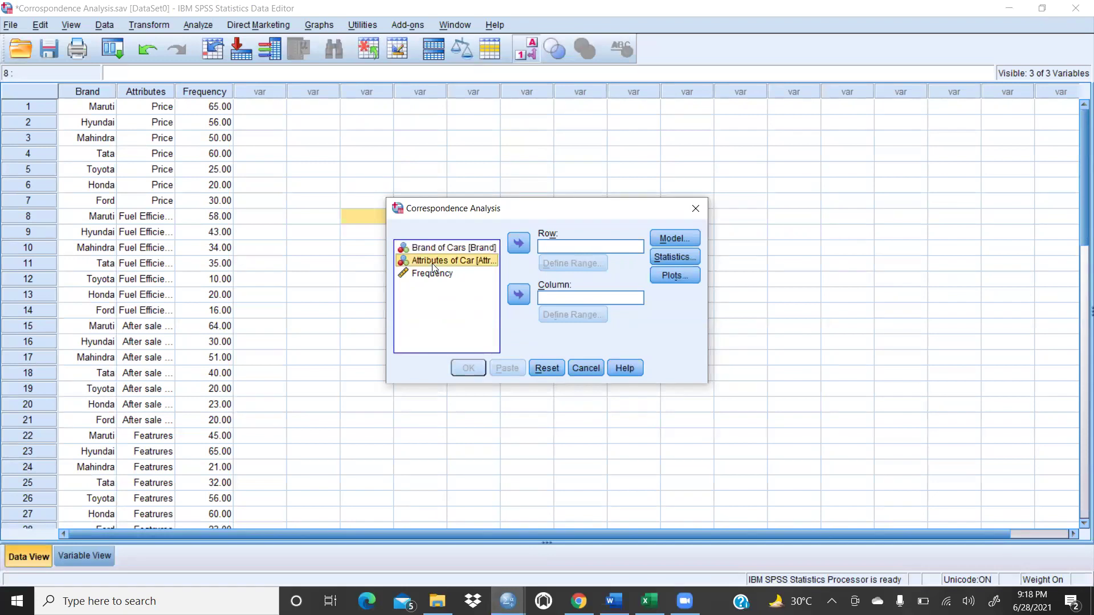
left_click(518, 243)
left_click(452, 249)
left_click(518, 243)
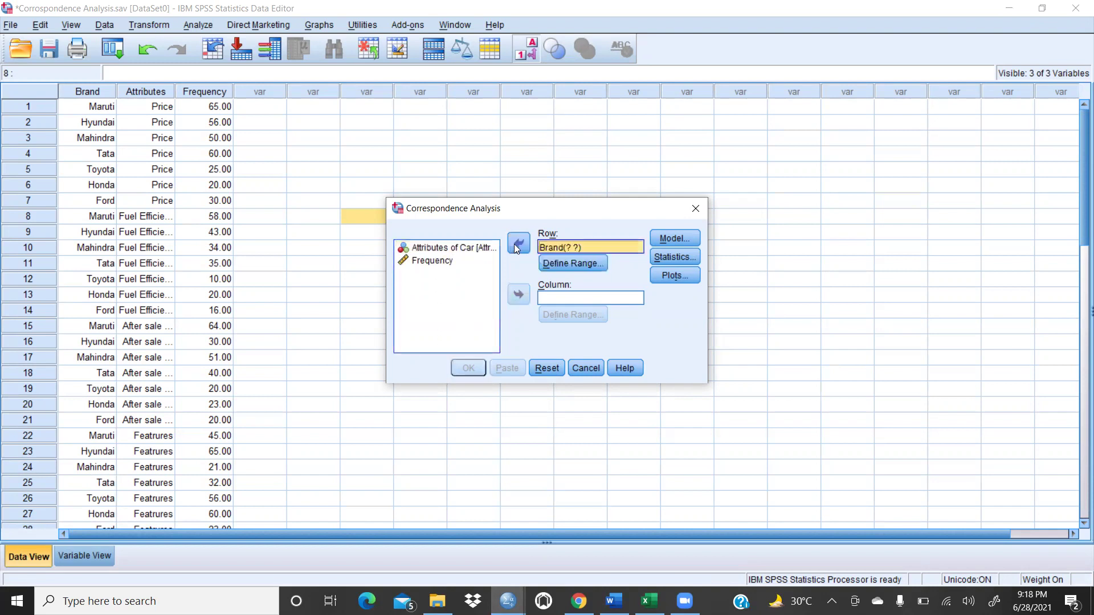
Define the category range of the Brand row variable from 1 to 7.
left_click(569, 265)
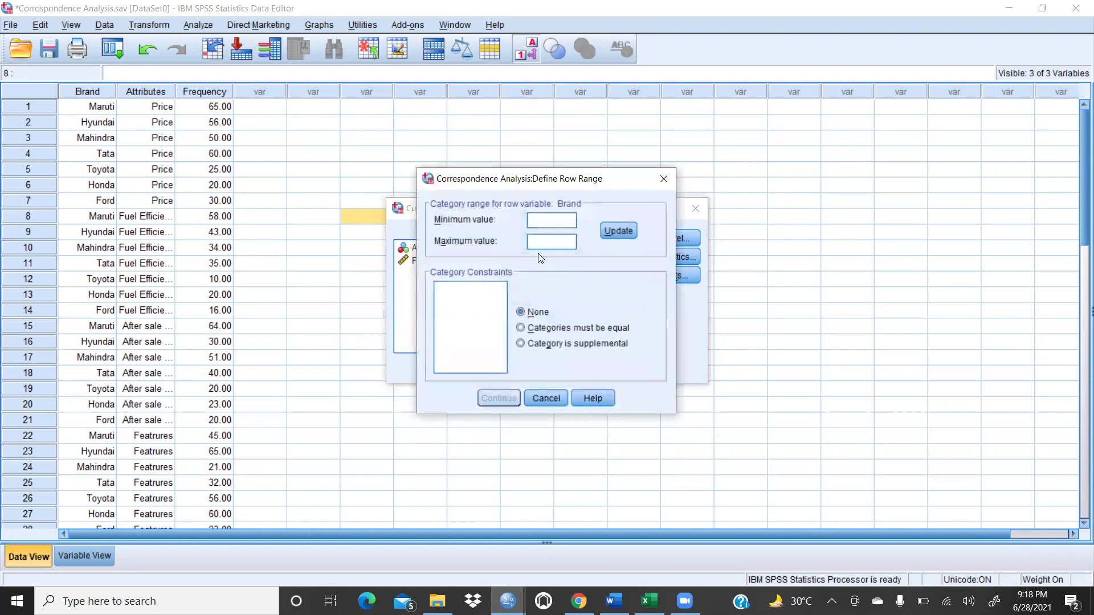
type("1")
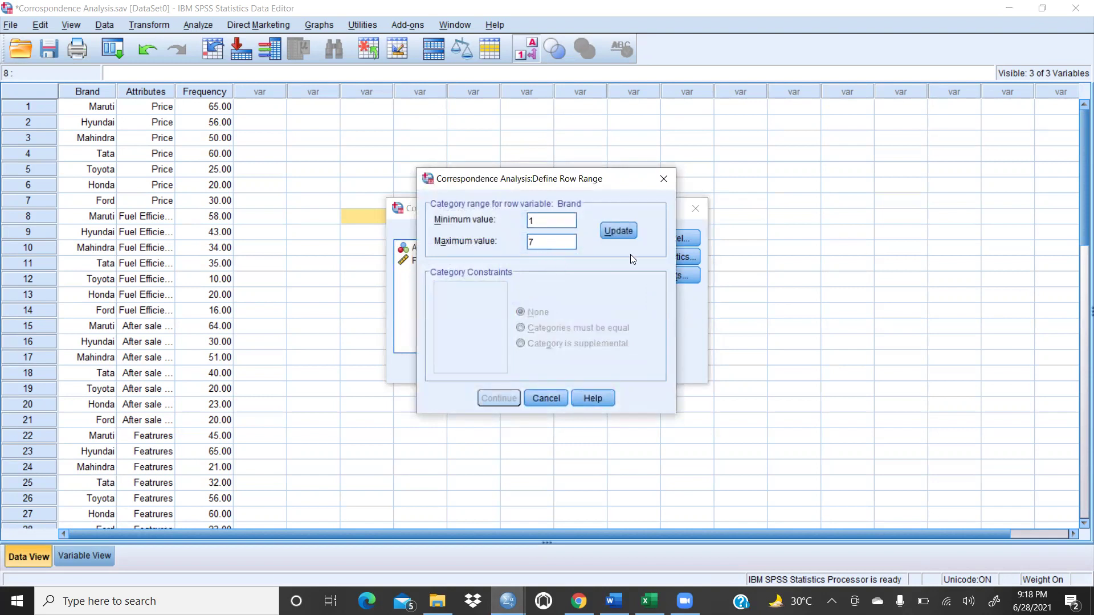
left_click(630, 234)
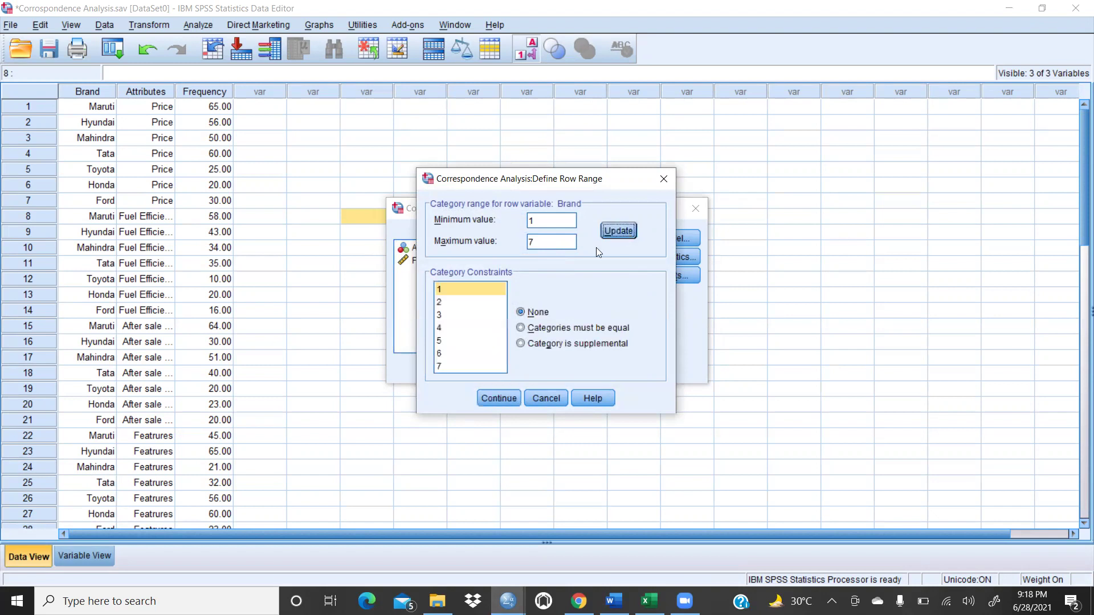
left_click(503, 397)
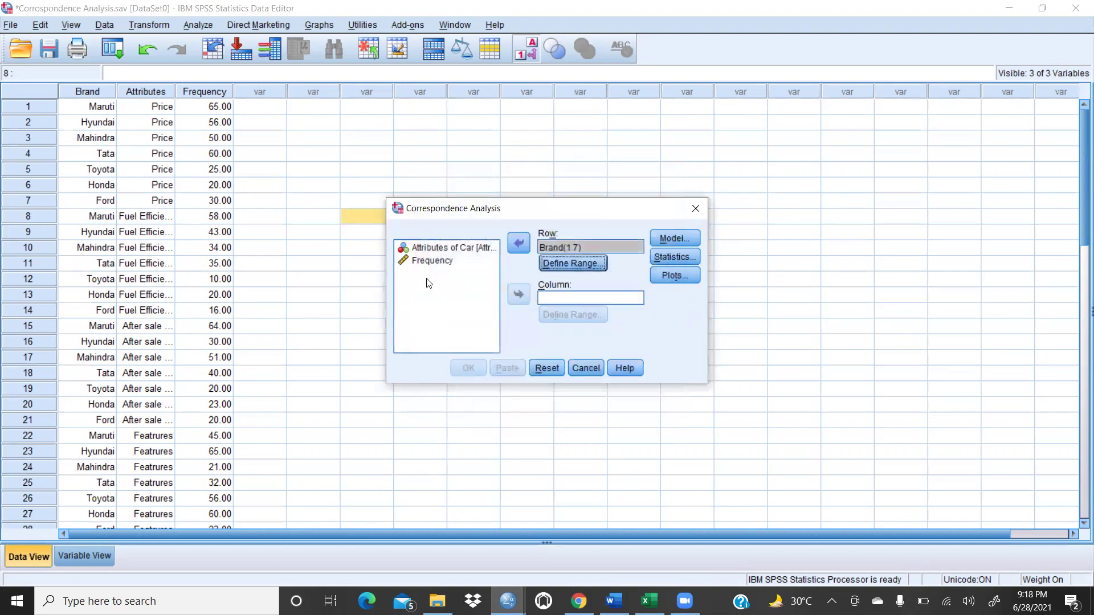
Assign Attributes of Car as the column variable and define its category range from 1 to 6.
left_click(434, 249)
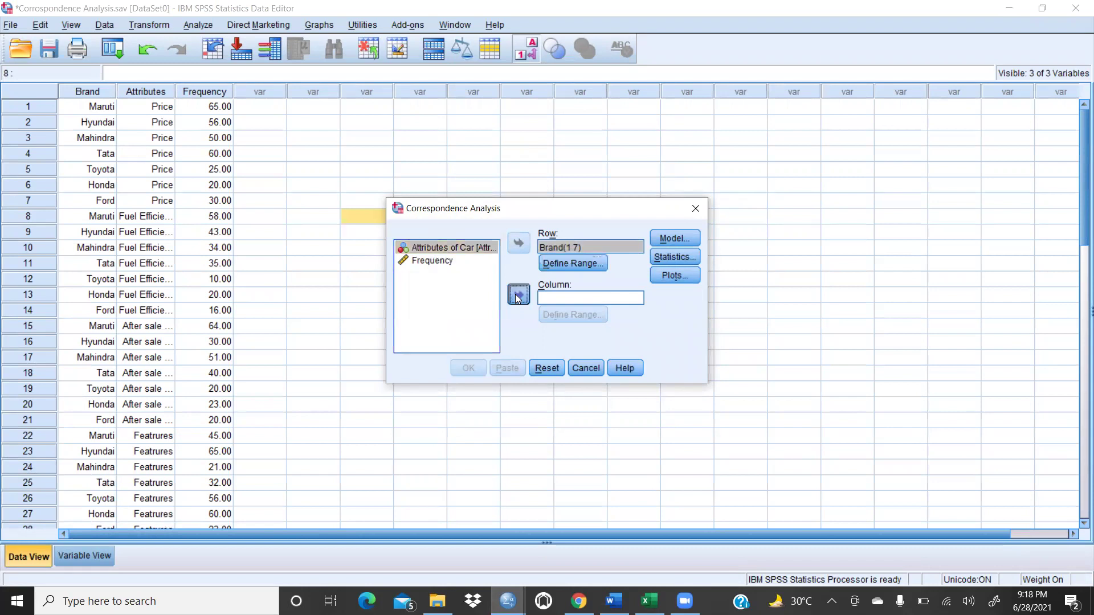
left_click(518, 294)
left_click(572, 314)
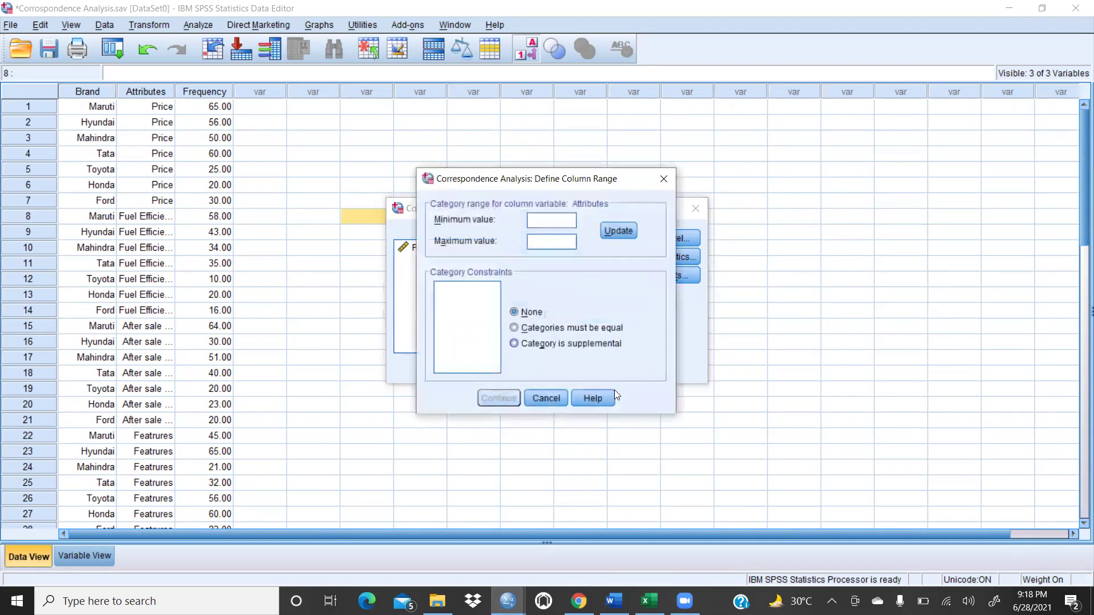
left_click(540, 227)
type("1")
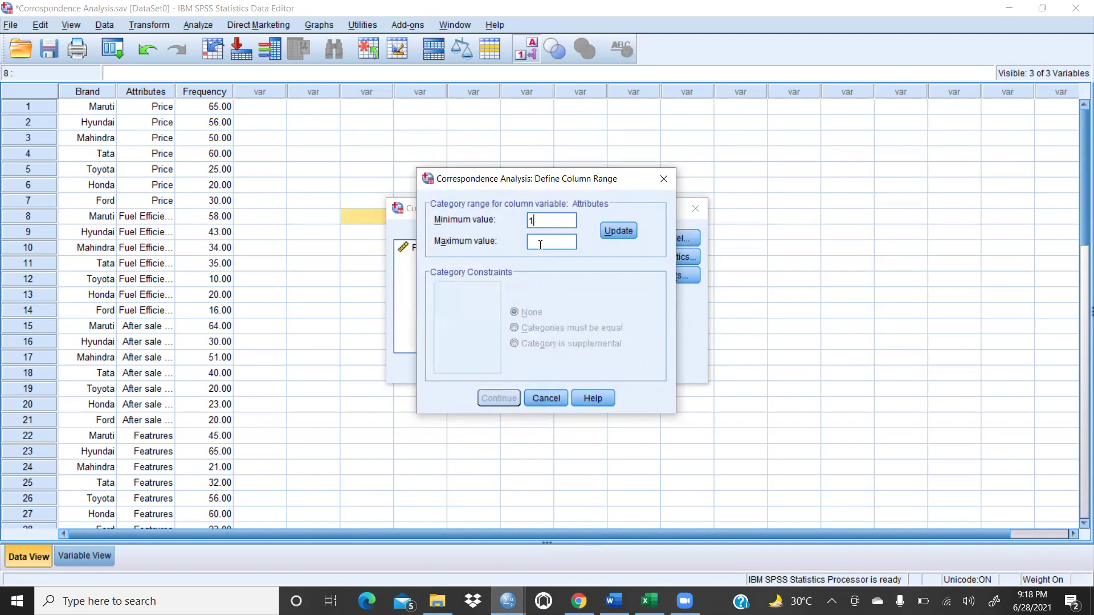
type("6")
left_click(620, 232)
left_click(494, 399)
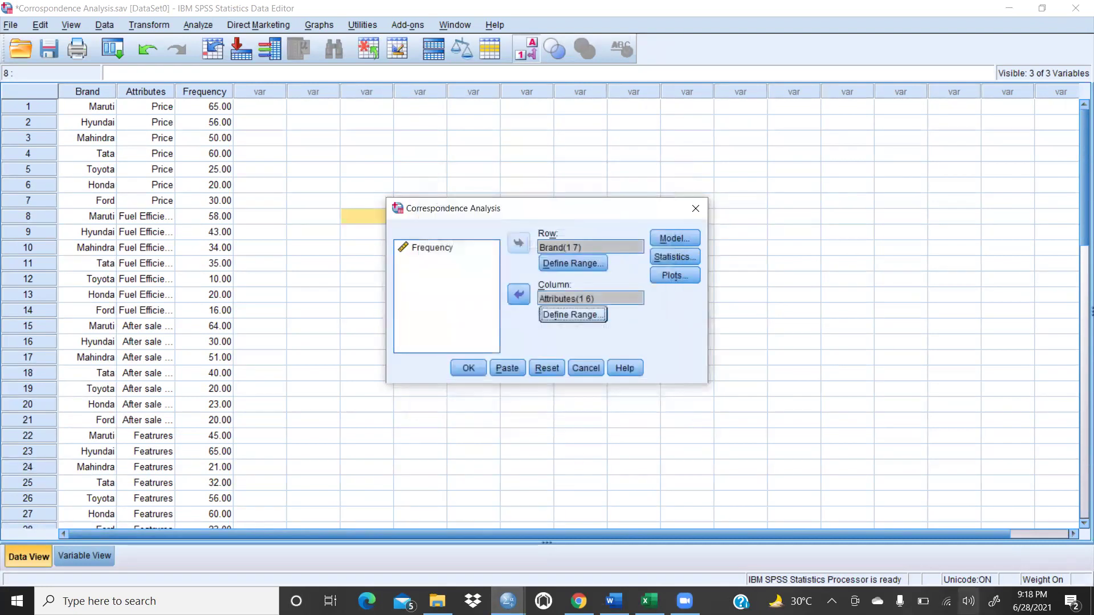
Switch to Excel, review the brand names, and make the attribute headers in C1:H1 bold.
left_click(648, 601)
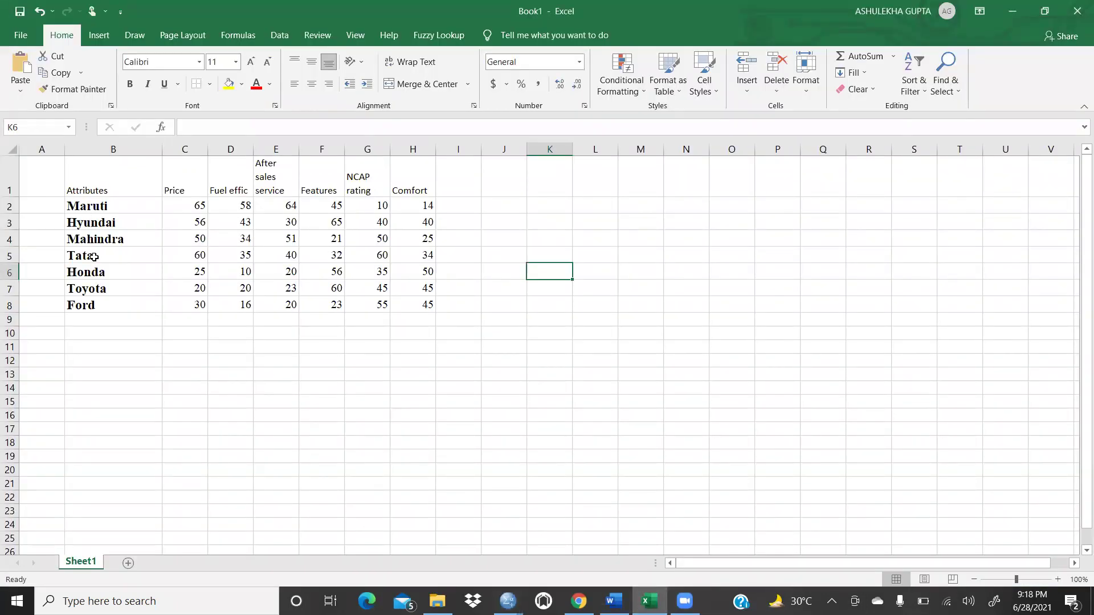
left_click_drag(109, 209, 110, 288)
left_click_drag(176, 182, 430, 194)
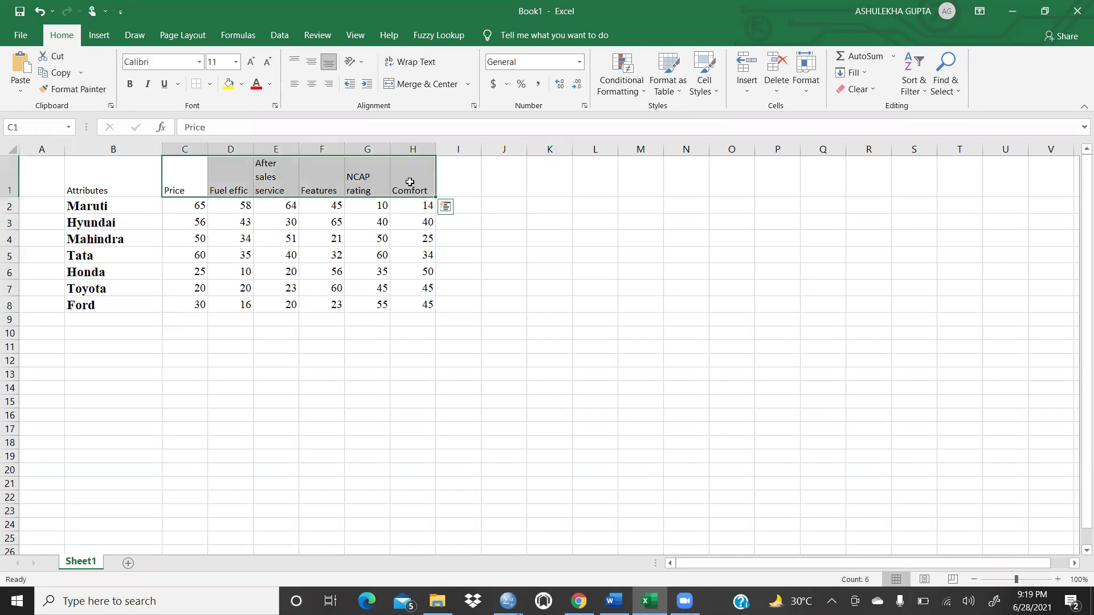
left_click(130, 83)
left_click(514, 222)
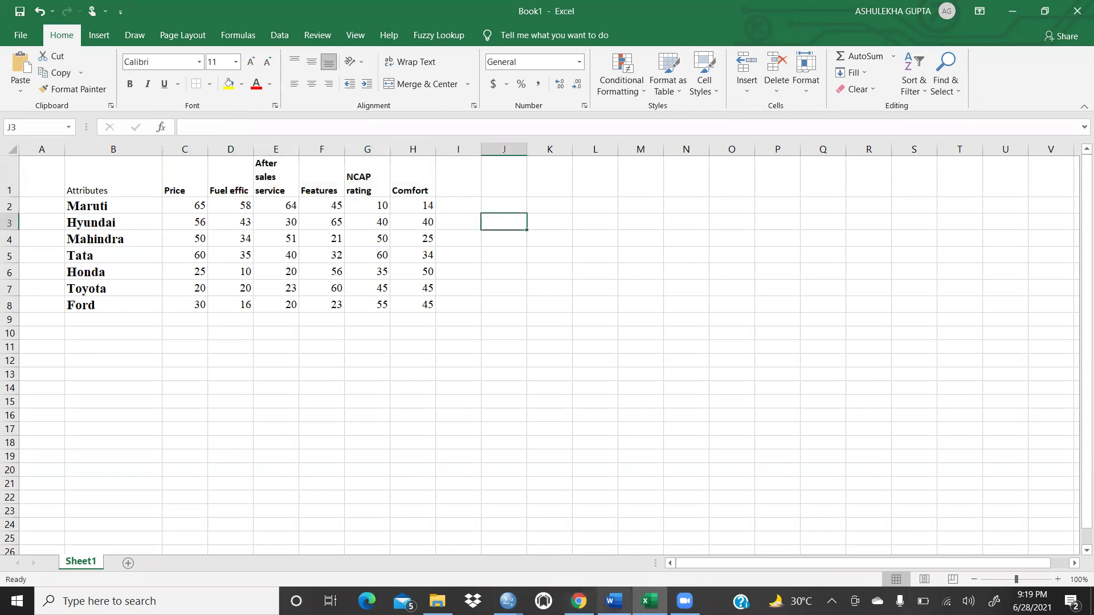
Switch back to the SPSS analysis and accept the model with 2 dimensions, Chi square distance and Symmetrical normalization.
mouse_move(508, 601)
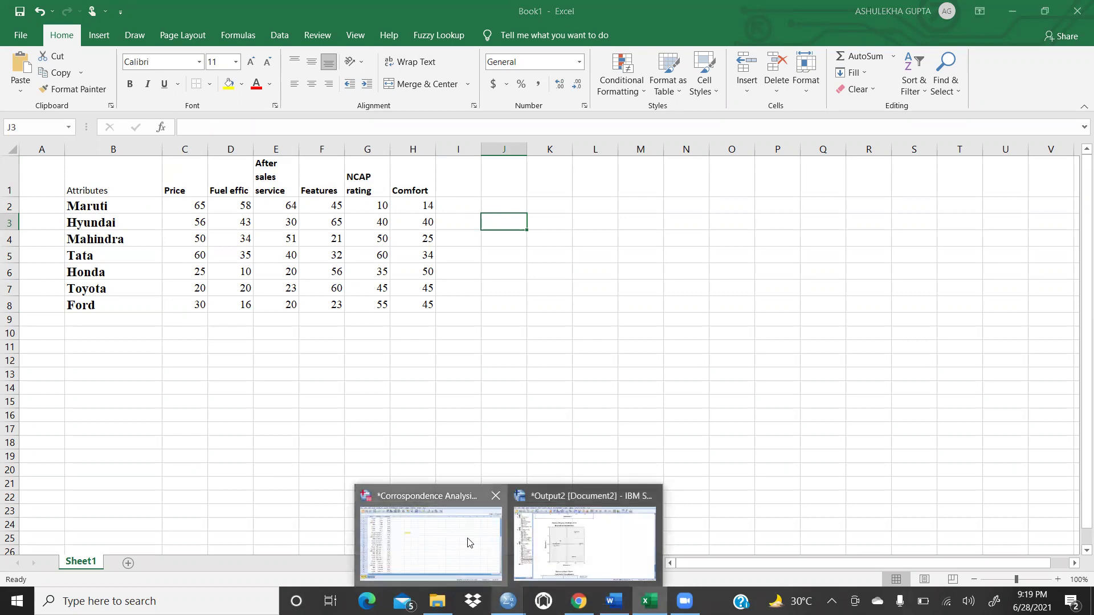
left_click(475, 558)
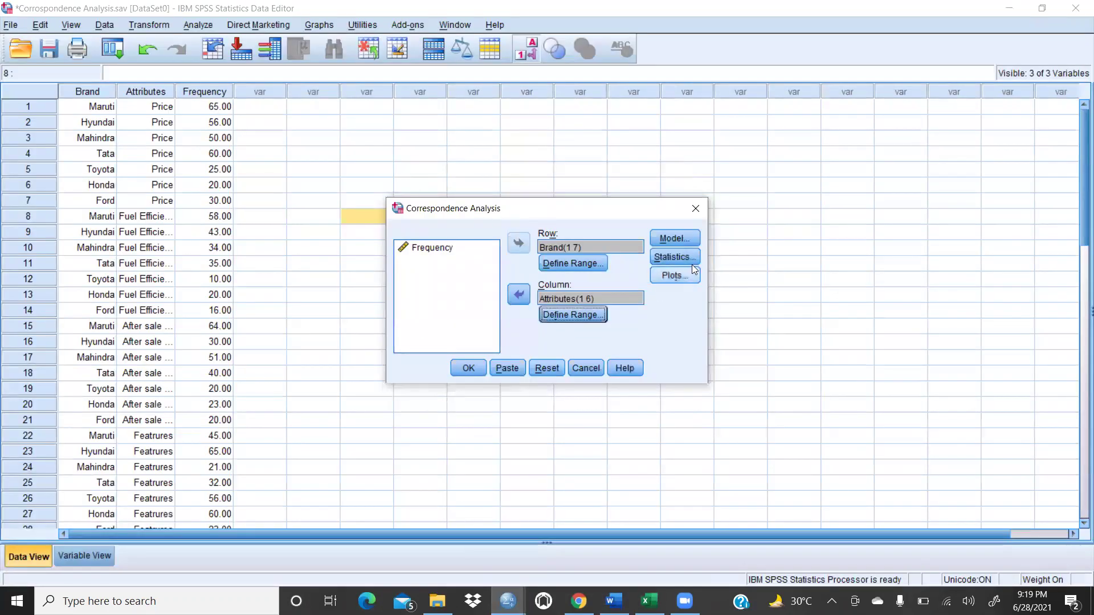
left_click(684, 239)
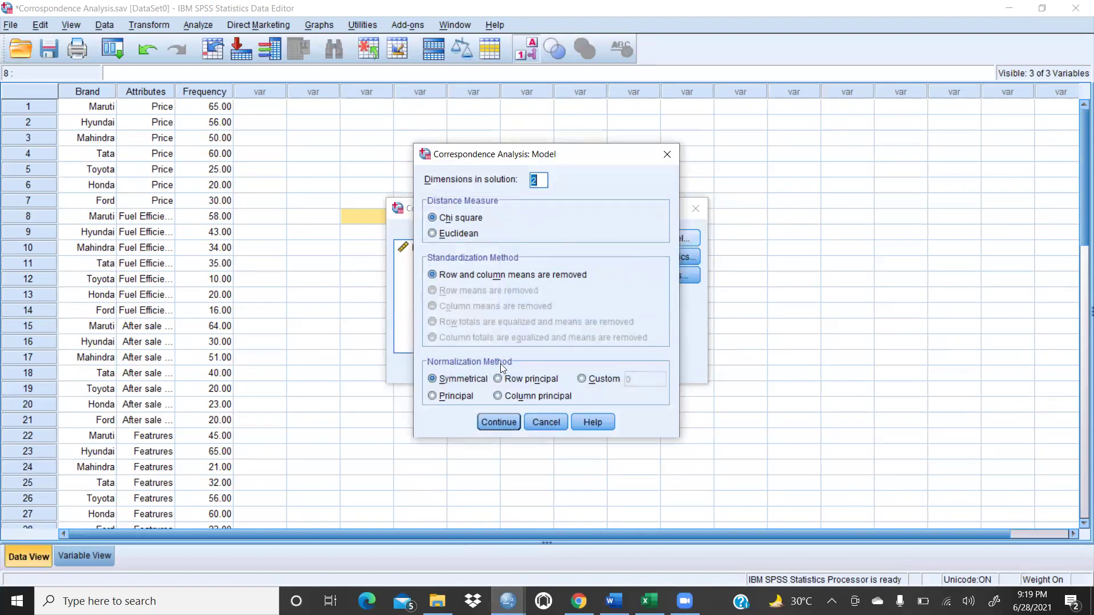
left_click(504, 422)
Add row profiles and column profiles to the statistics of the correspondence analysis.
left_click(675, 258)
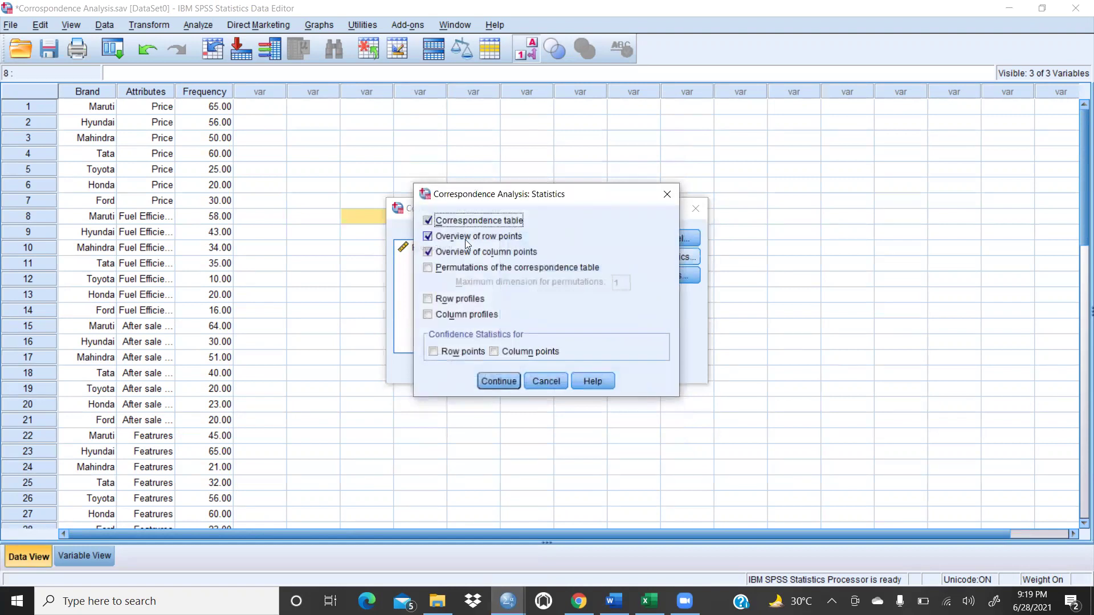
left_click(428, 299)
left_click(428, 315)
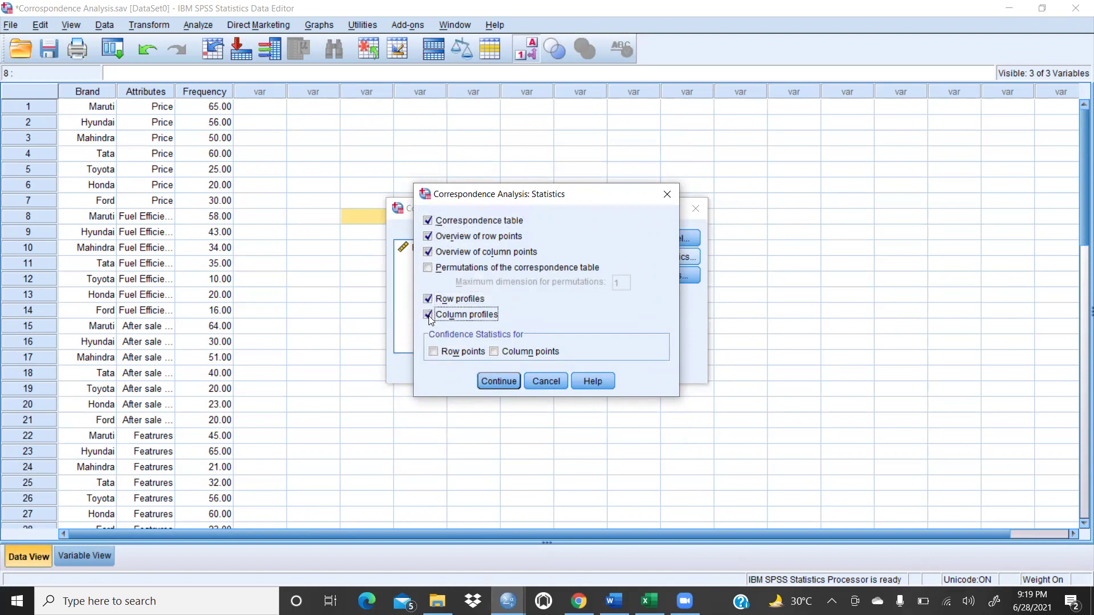
left_click(499, 381)
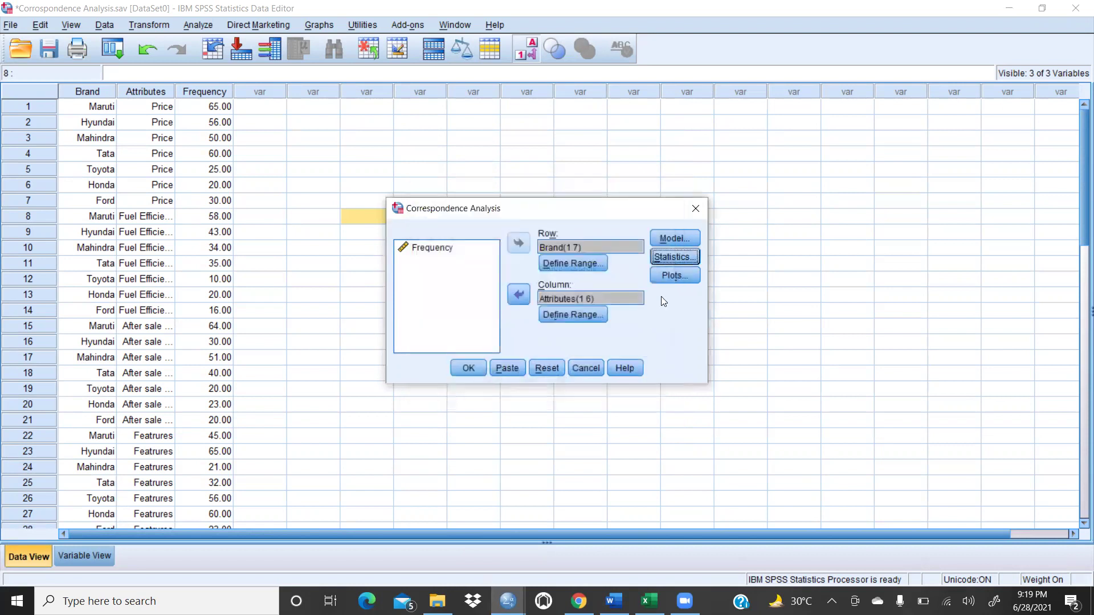
Add row points and column points scatterplots alongside the biplot and run the correspondence analysis.
left_click(680, 276)
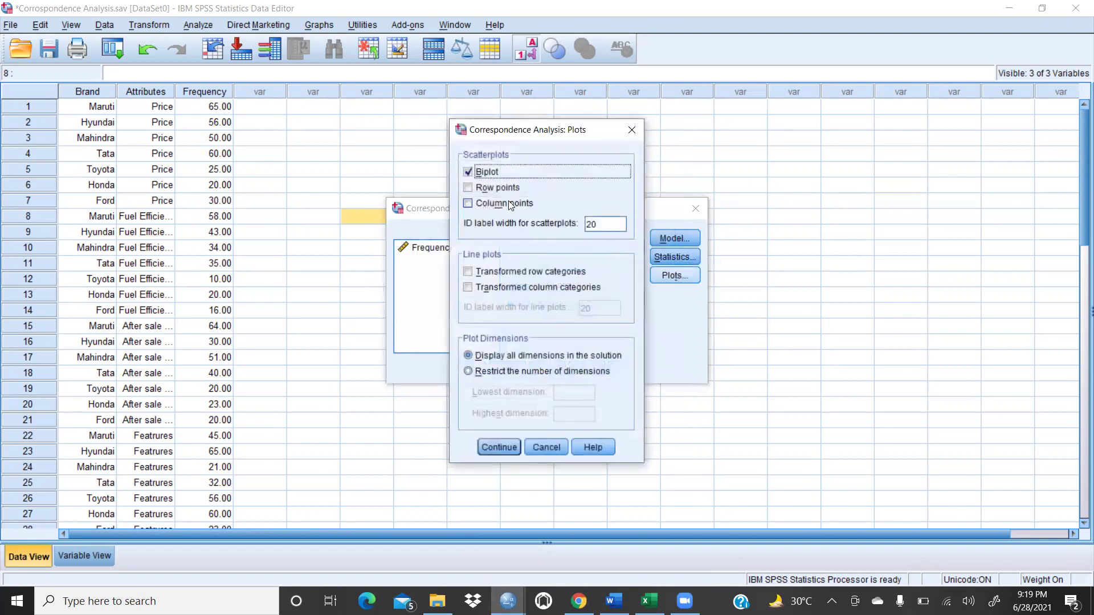
left_click(468, 188)
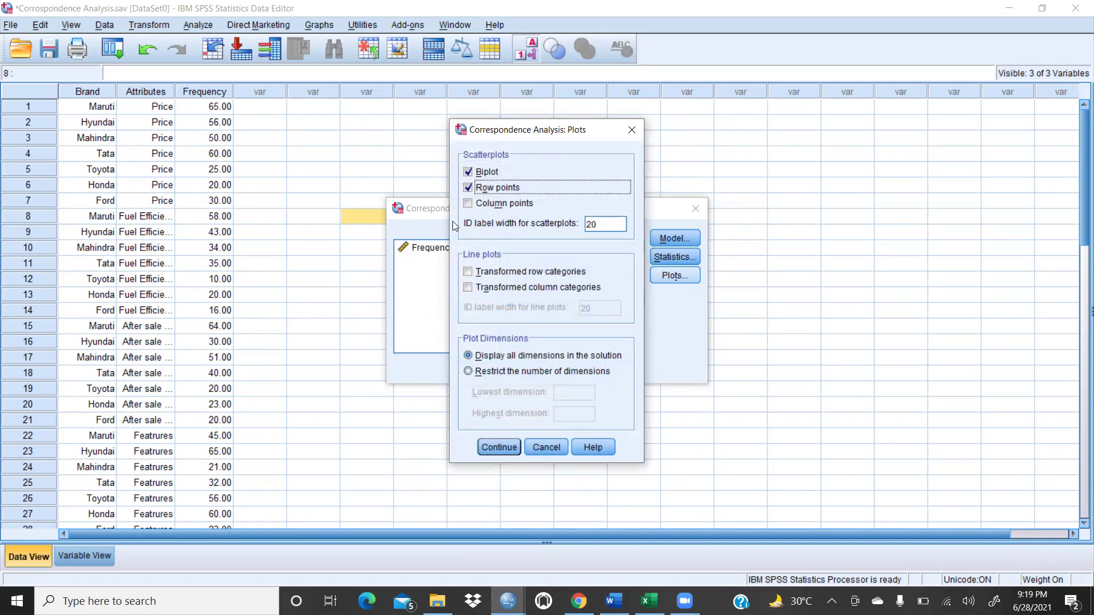
left_click(472, 205)
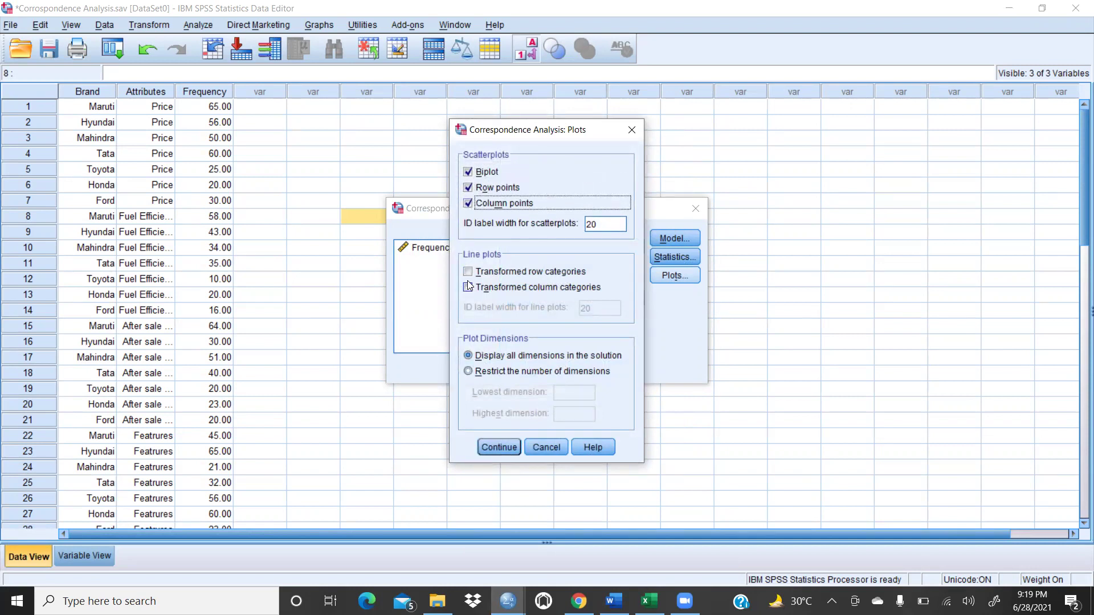
left_click(499, 447)
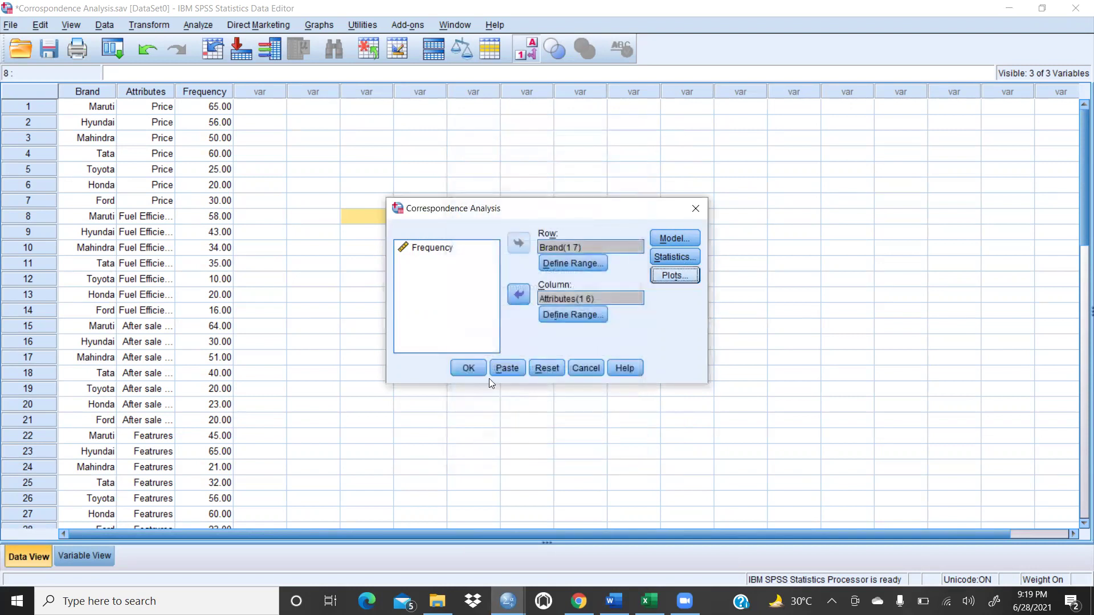
left_click(465, 368)
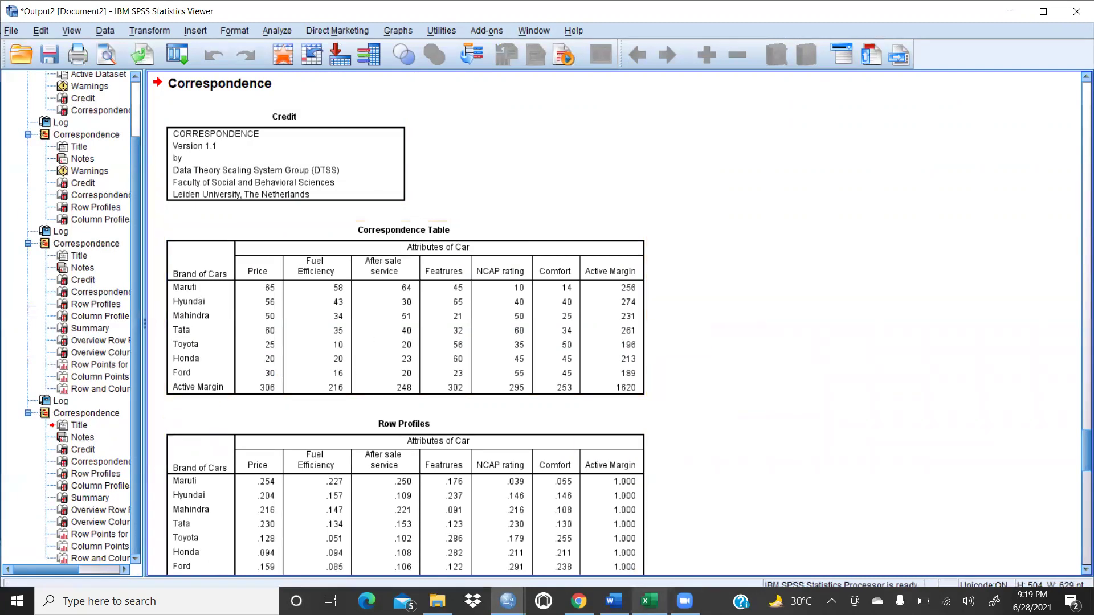
Switch to Excel and review Maruti's values from Price through NCAP rating in row 2.
left_click(649, 601)
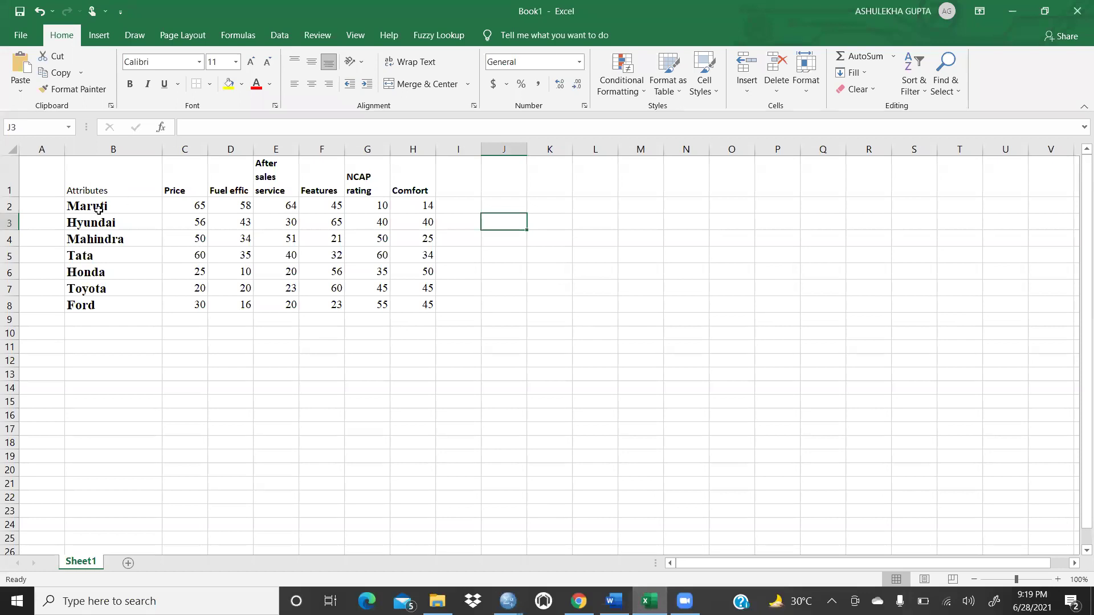
left_click(209, 207)
left_click(249, 209)
left_click(285, 207)
left_click(319, 208)
left_click(360, 207)
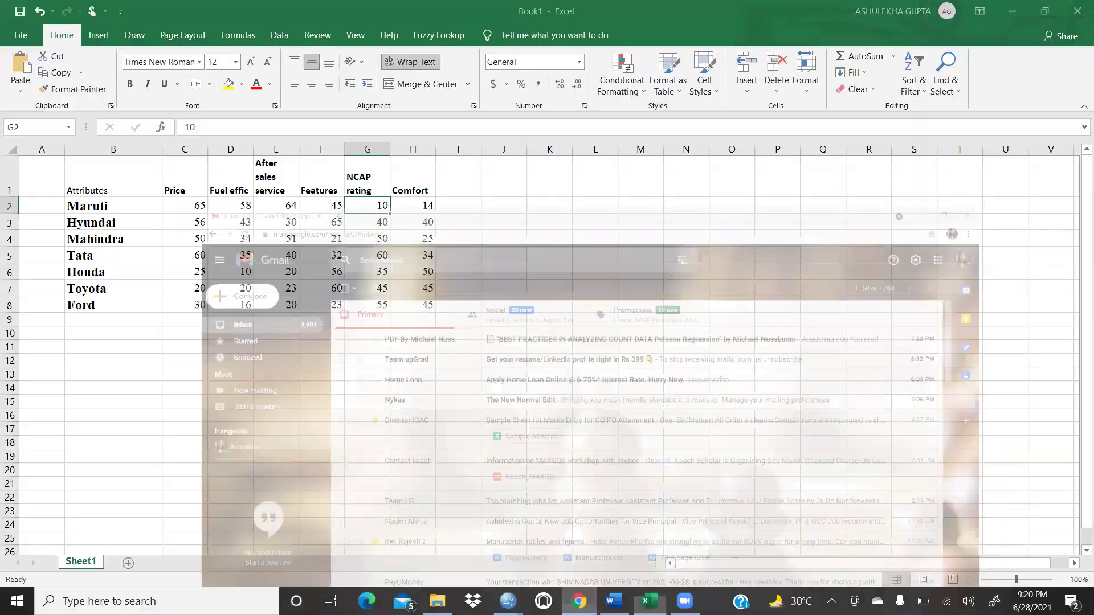
Switch to the SPSS output viewer and copy the Correspondence Table of the latest analysis.
mouse_move(508, 600)
left_click(569, 530)
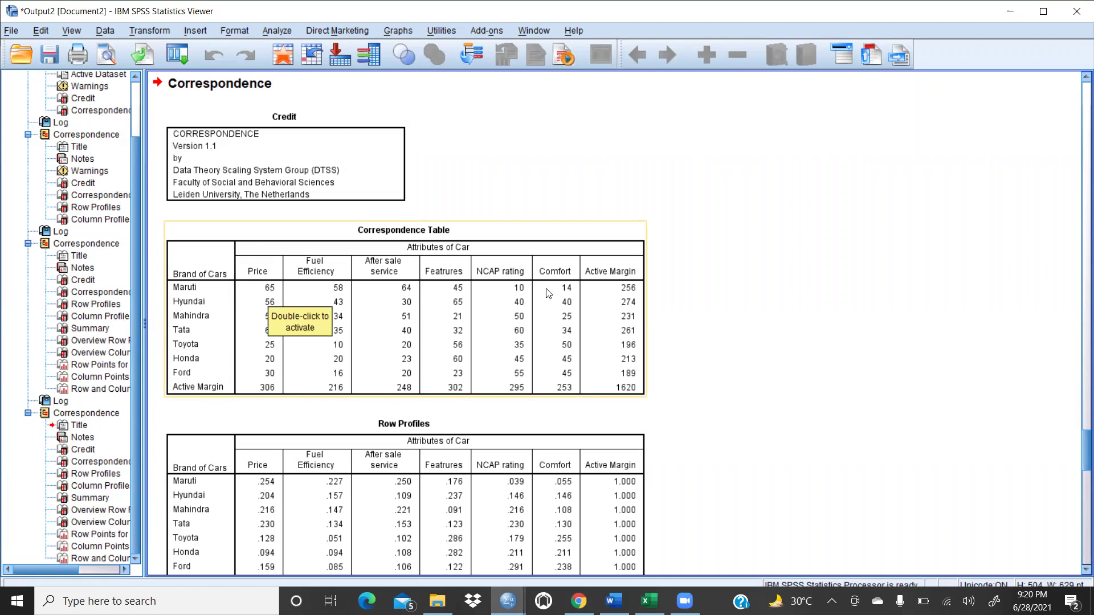
left_click(634, 294)
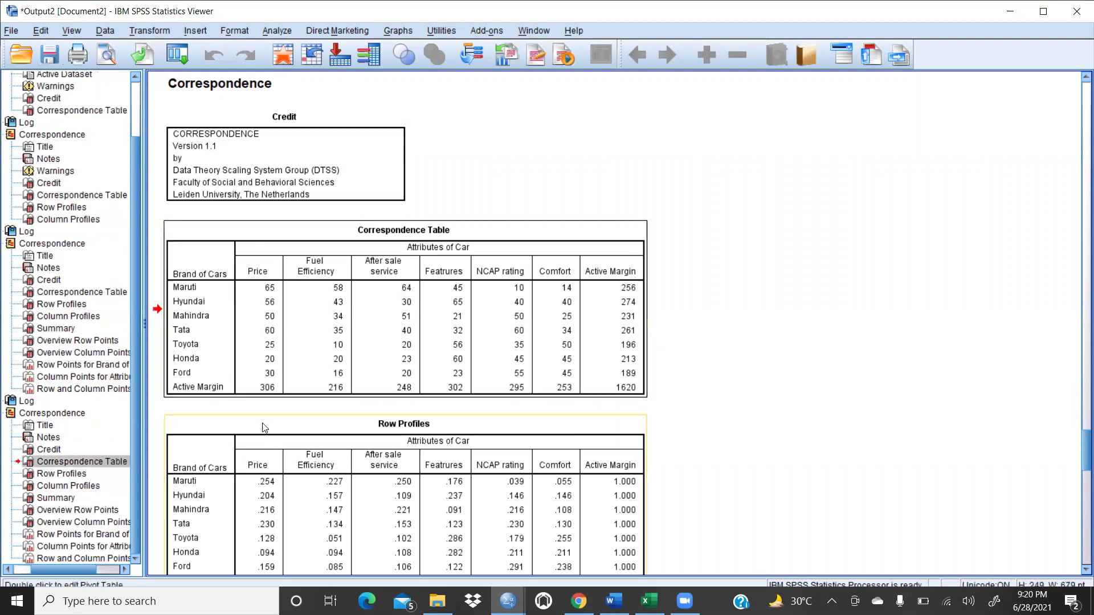
right_click(480, 341)
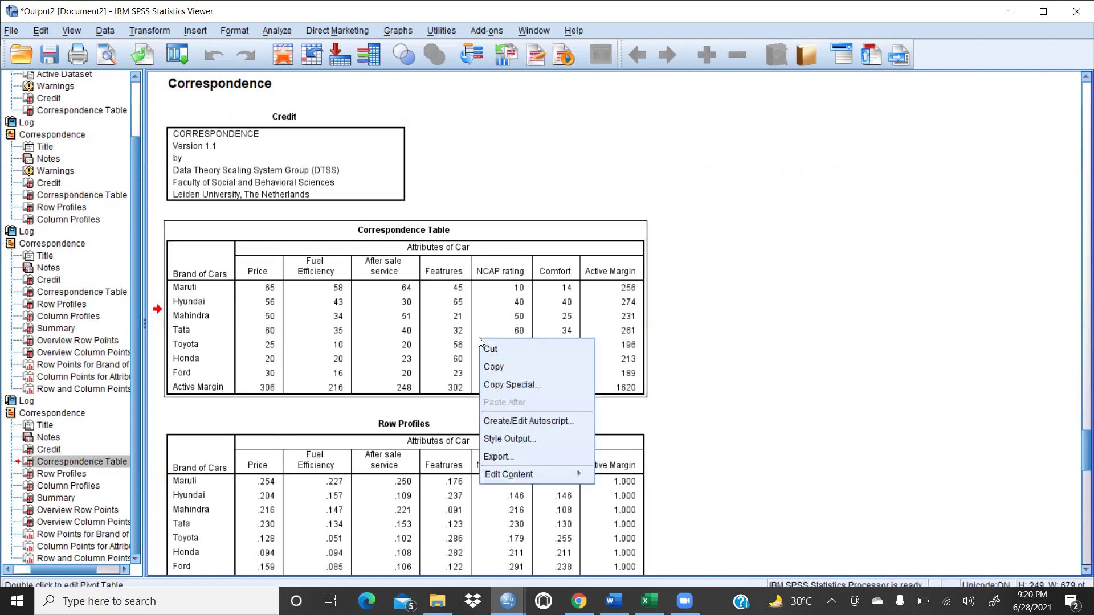
left_click(497, 367)
left_click(572, 542)
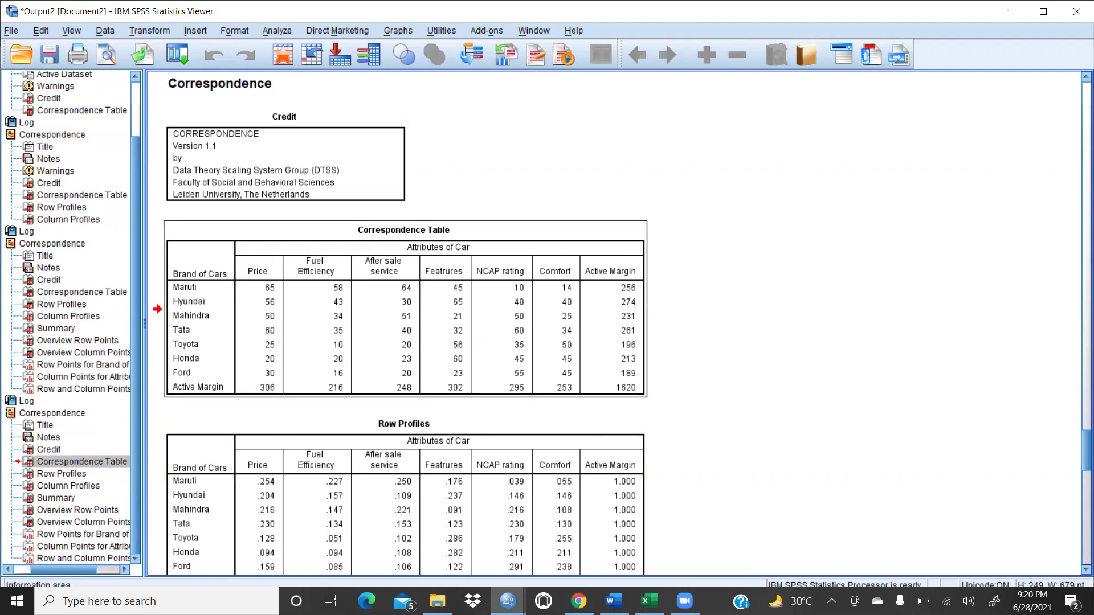
Switch to the Word document and paste the copied table on a new line between the brand table and the Summary table.
left_click(613, 601)
scroll(469, 342, "down", 6)
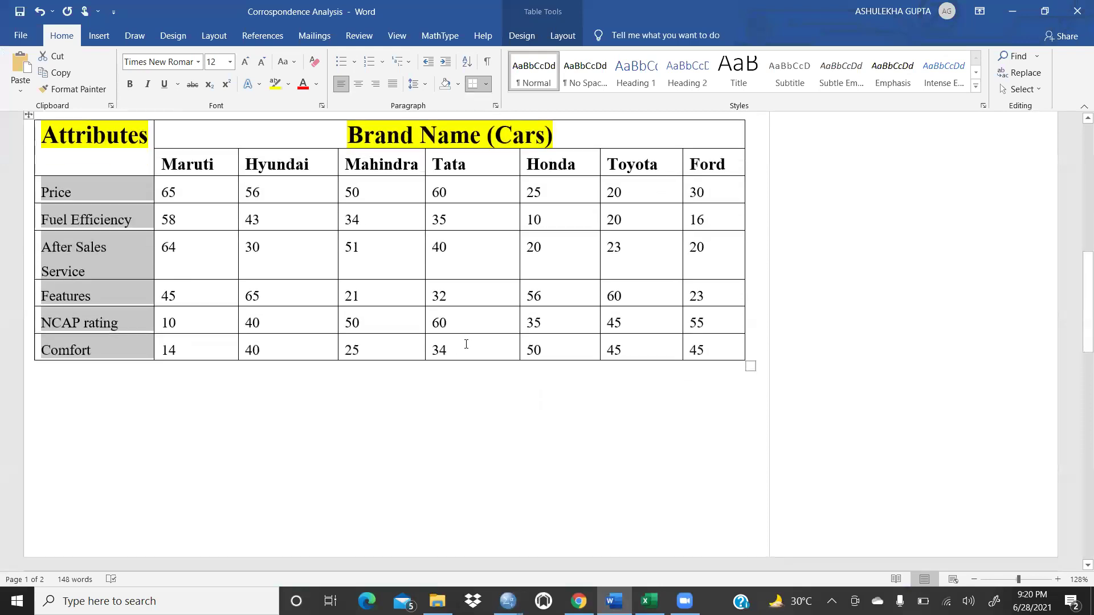
left_click(214, 239)
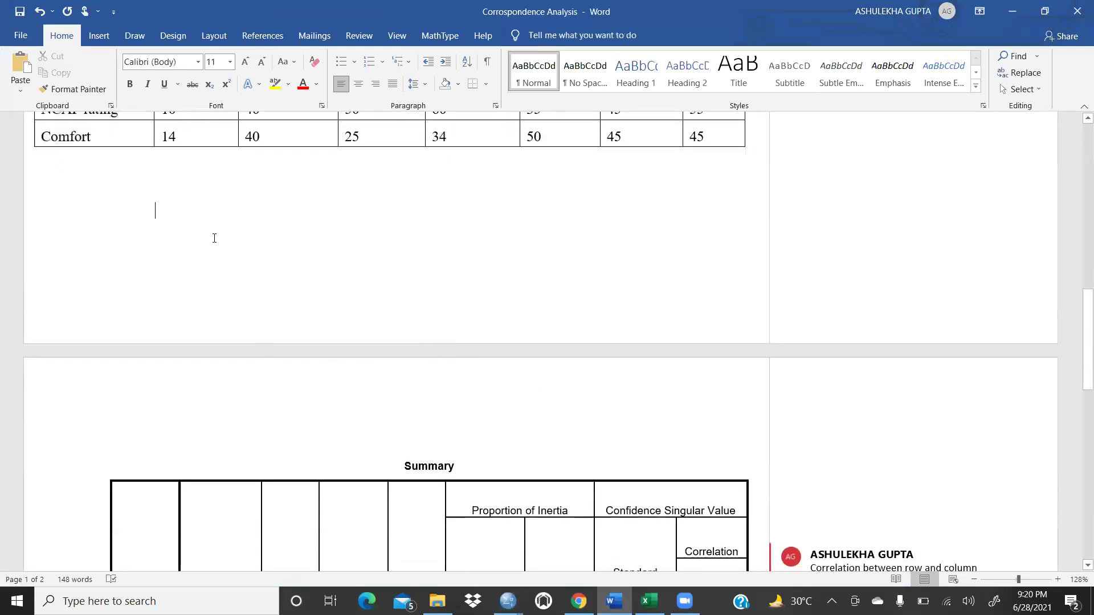
key("Return")
key("Return")
key("Return")
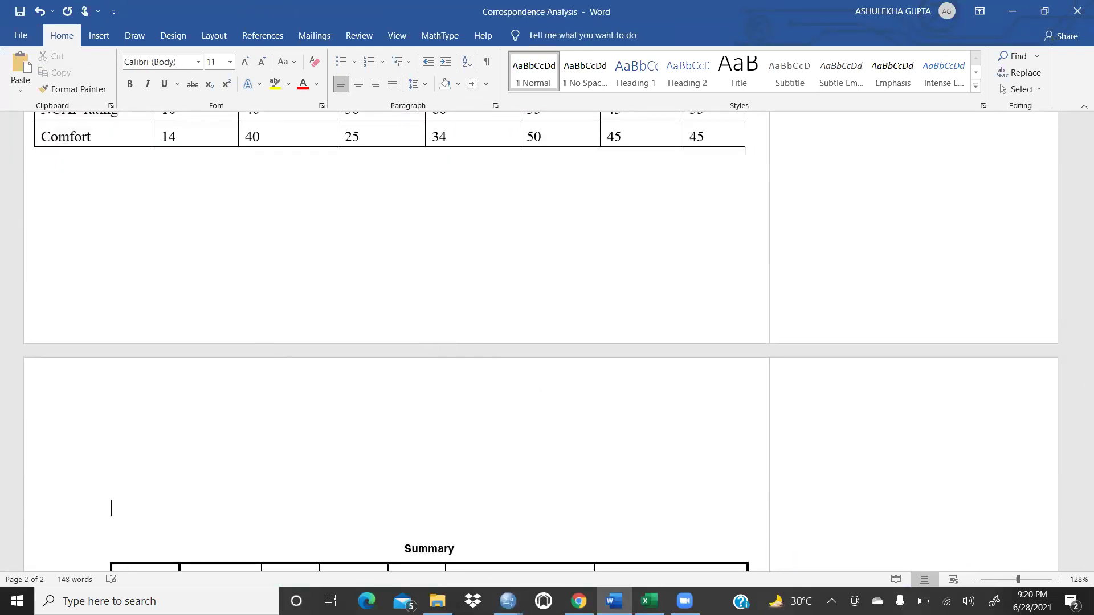
right_click(117, 446)
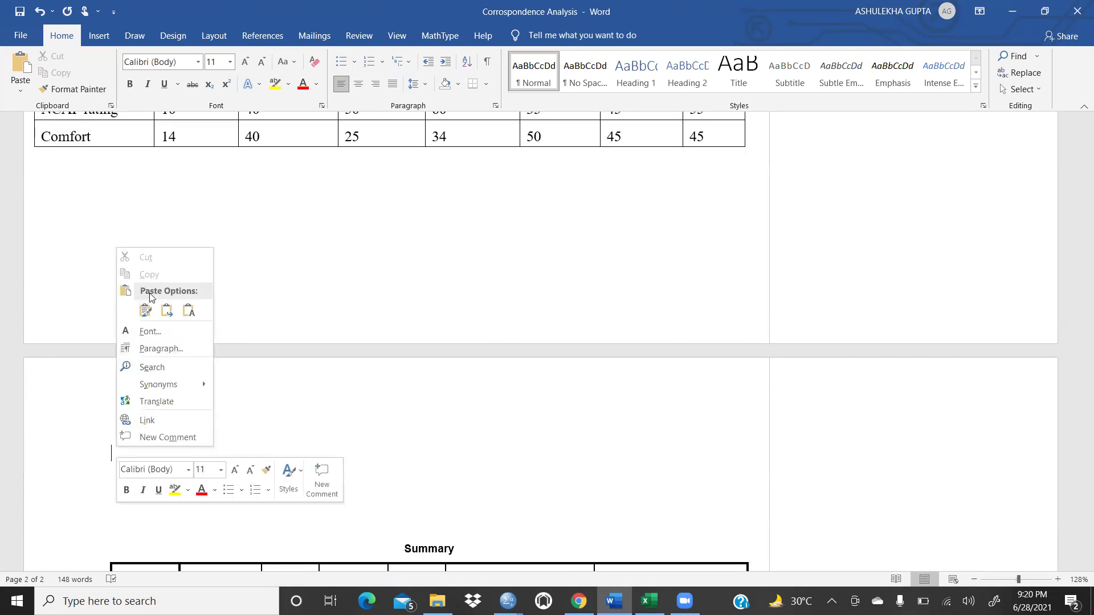
left_click(146, 311)
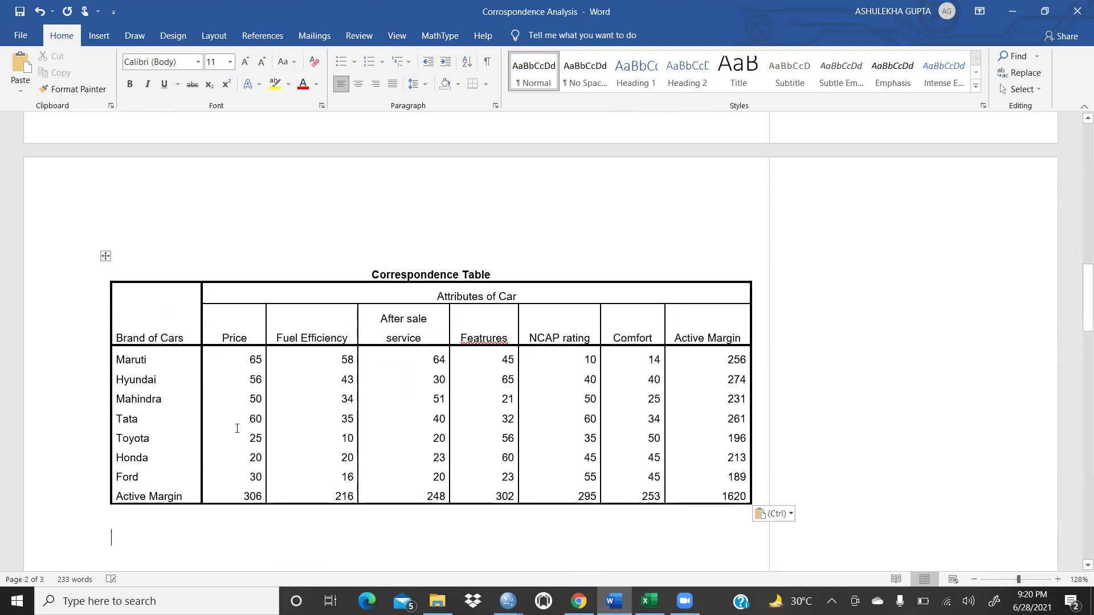
Add the heading "Output" above the pasted Correspondence Table and set its font size to 20.
scroll(195, 239, "up", 2)
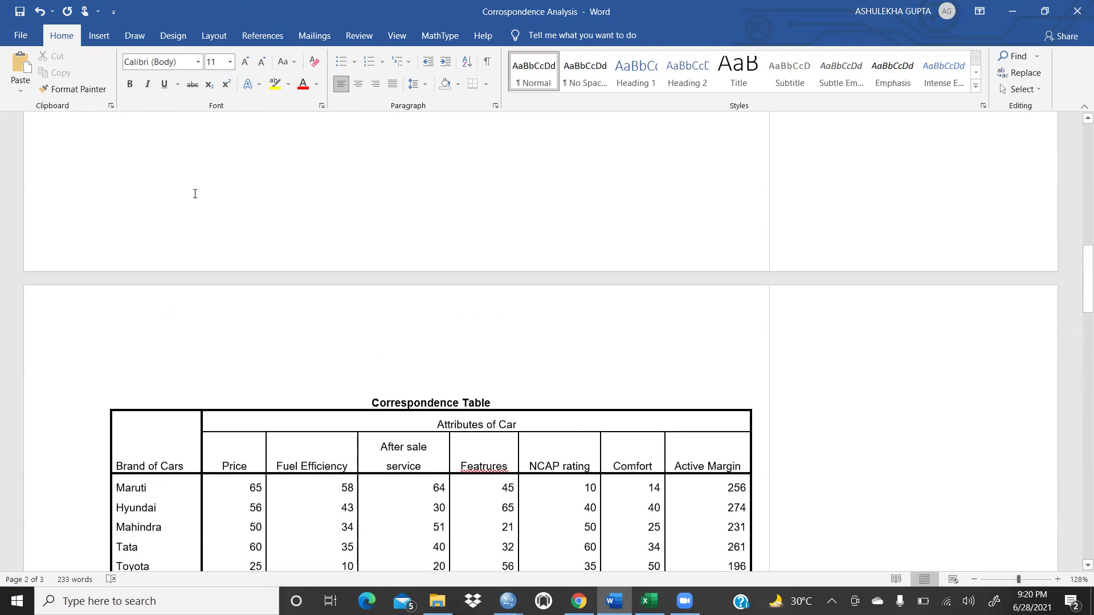
type("Output")
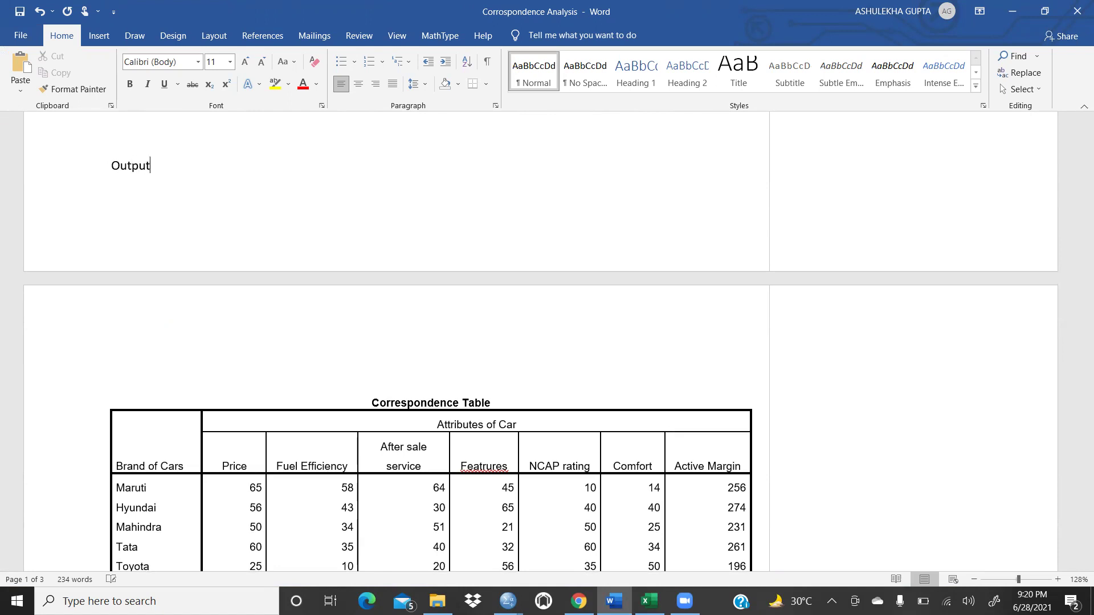
left_click_drag(114, 167, 159, 167)
left_click(230, 61)
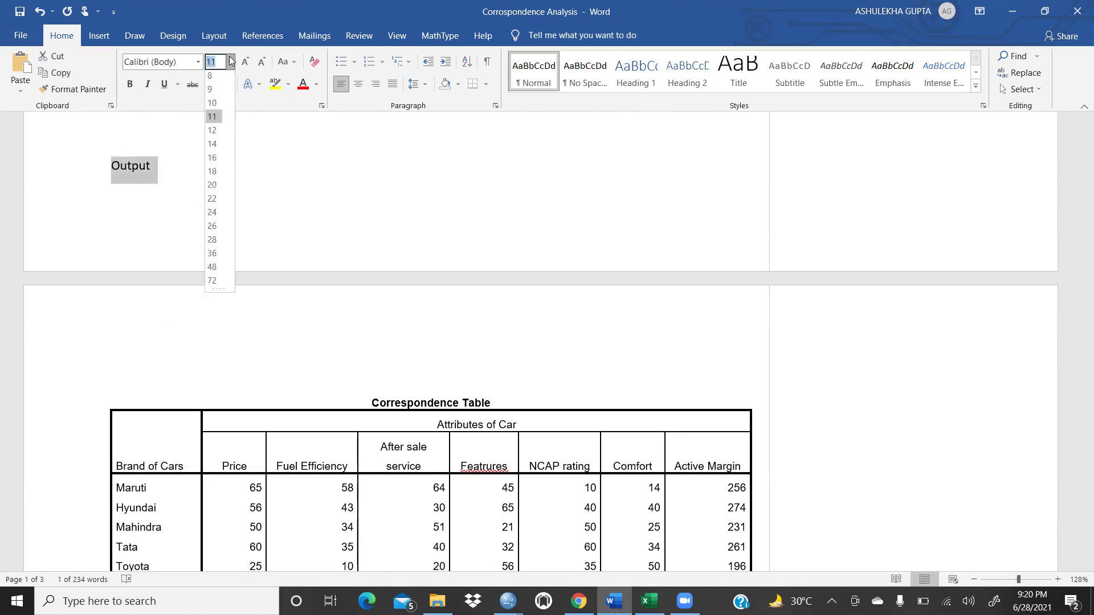
left_click(212, 185)
Highlight the values of the Active Margin row and the Active Margin column in yellow in the Correspondence Table.
scroll(389, 276, "down", 5)
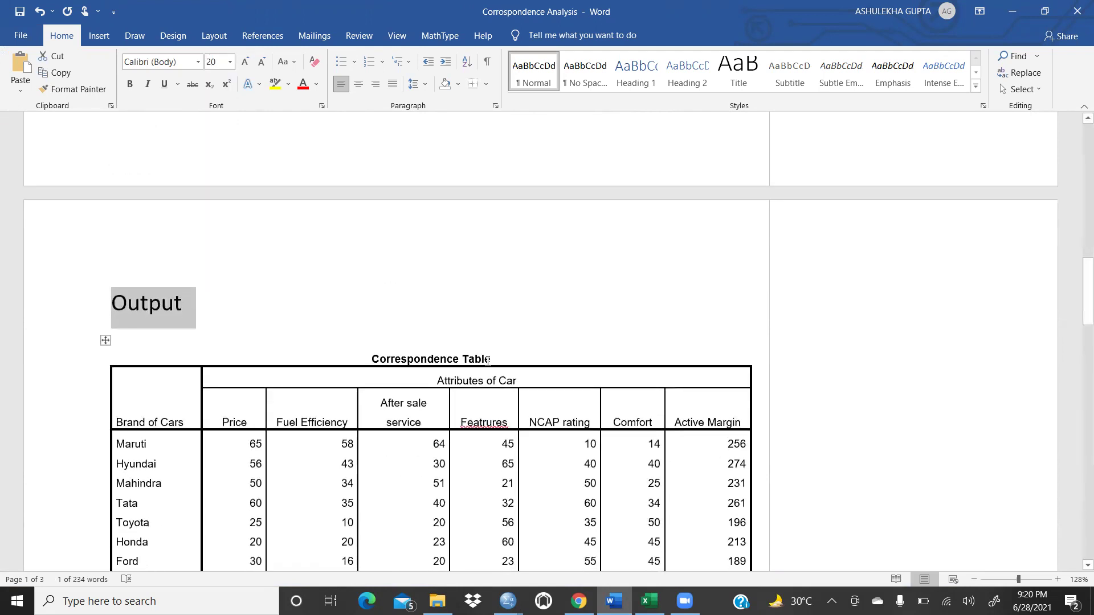
left_click_drag(727, 357, 743, 357)
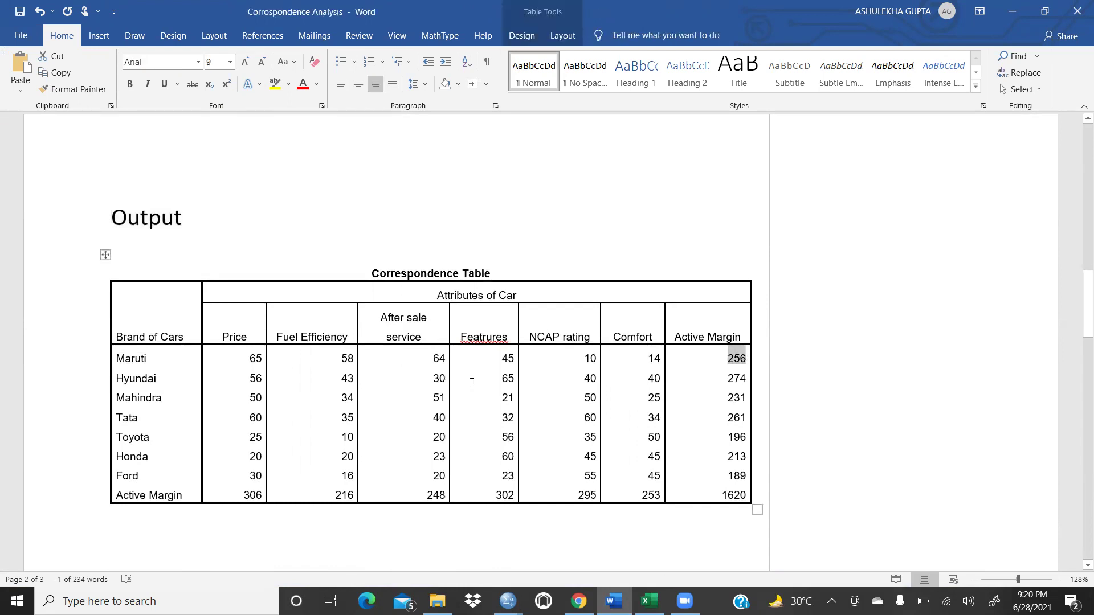
left_click_drag(237, 497, 715, 495)
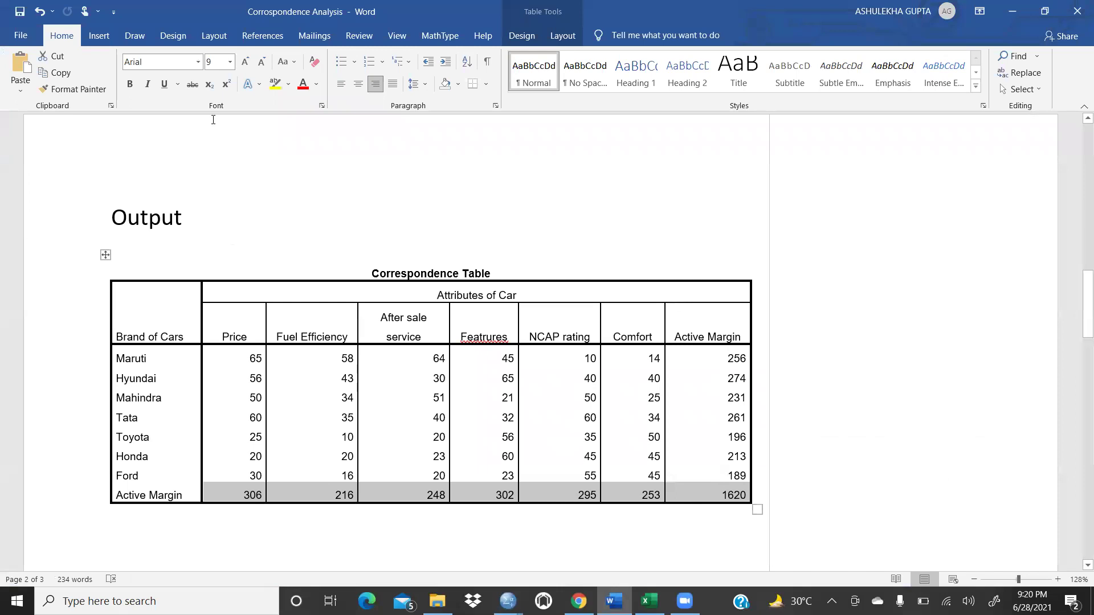
left_click(275, 84)
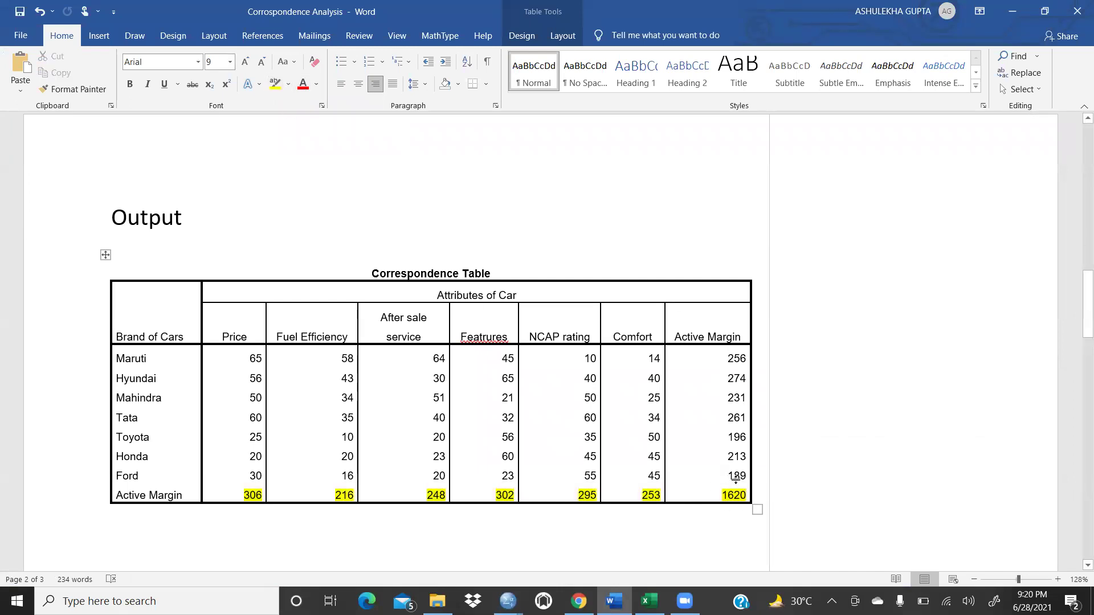
left_click_drag(724, 359, 718, 474)
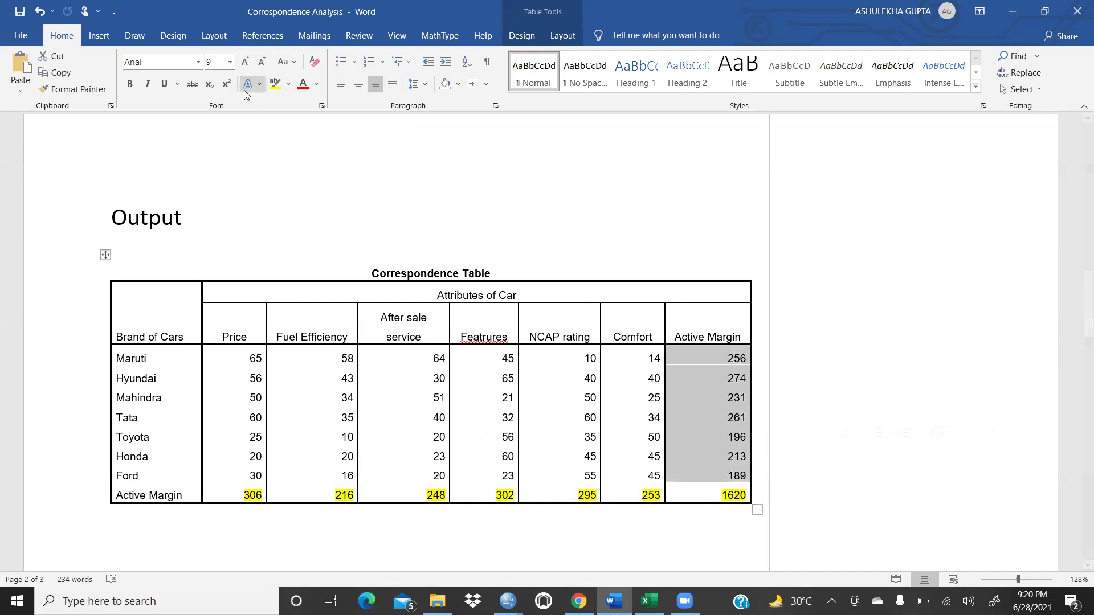
left_click(275, 84)
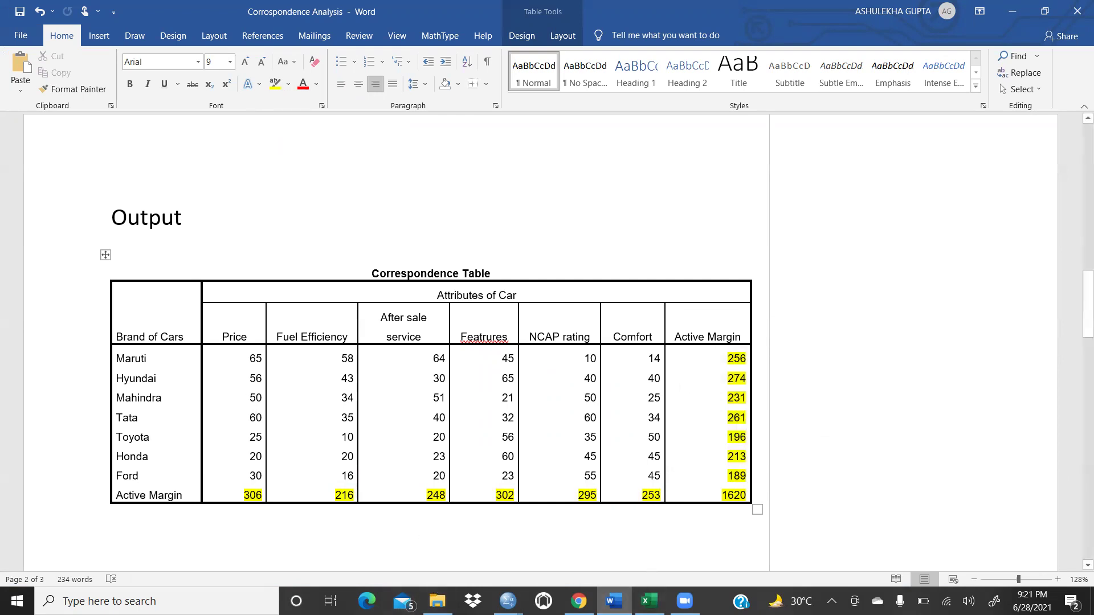
Switch to Excel, enter =SUM(C2:H2) in I2 for Maruti's total and fill the formula down to I8.
left_click(649, 601)
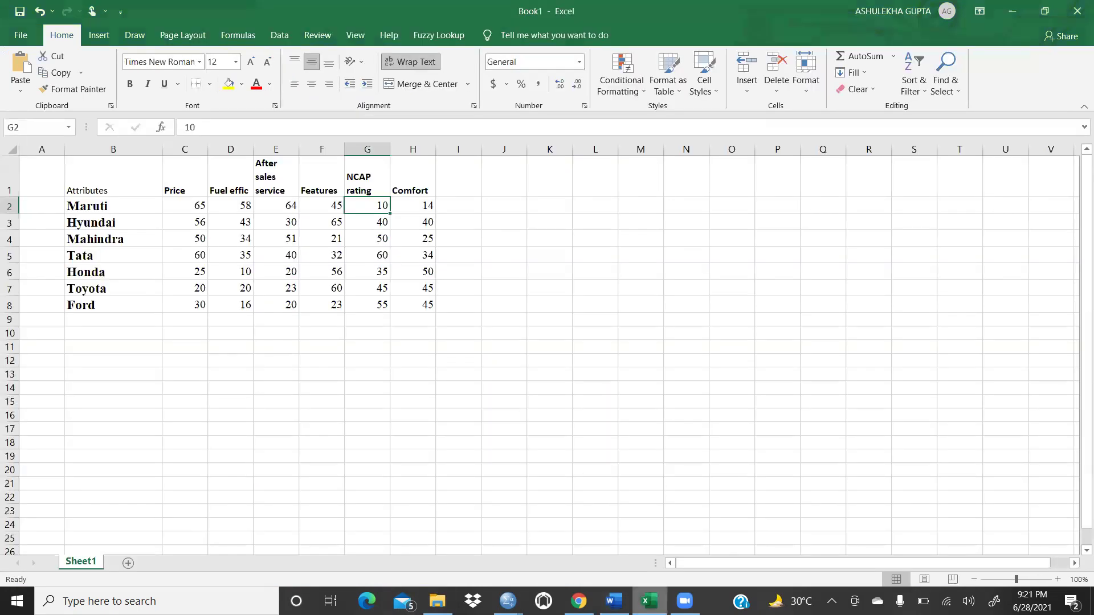
left_click(463, 201)
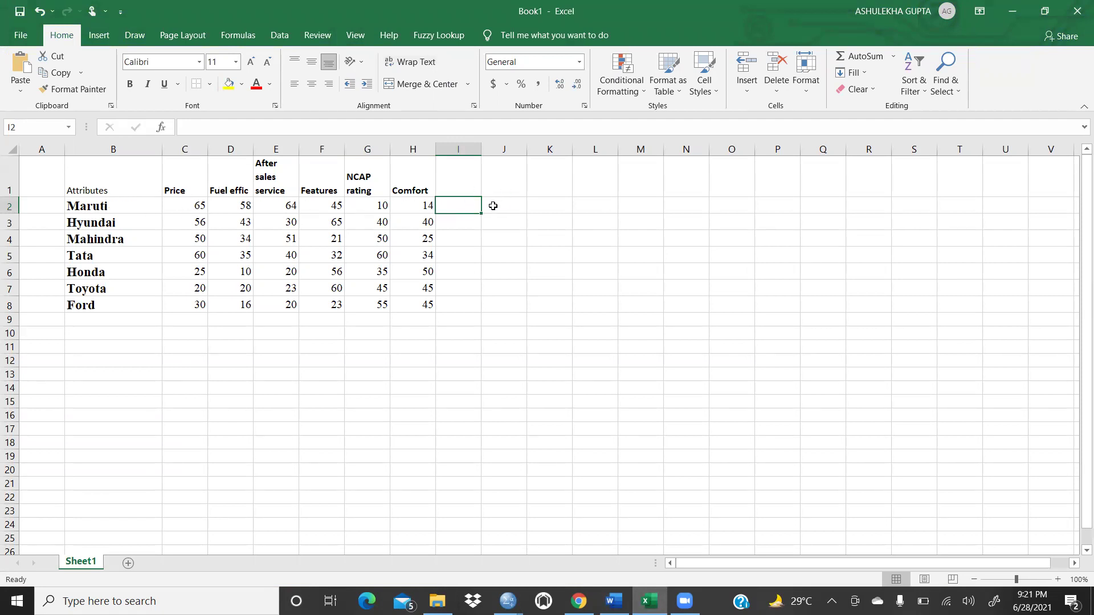
type("=")
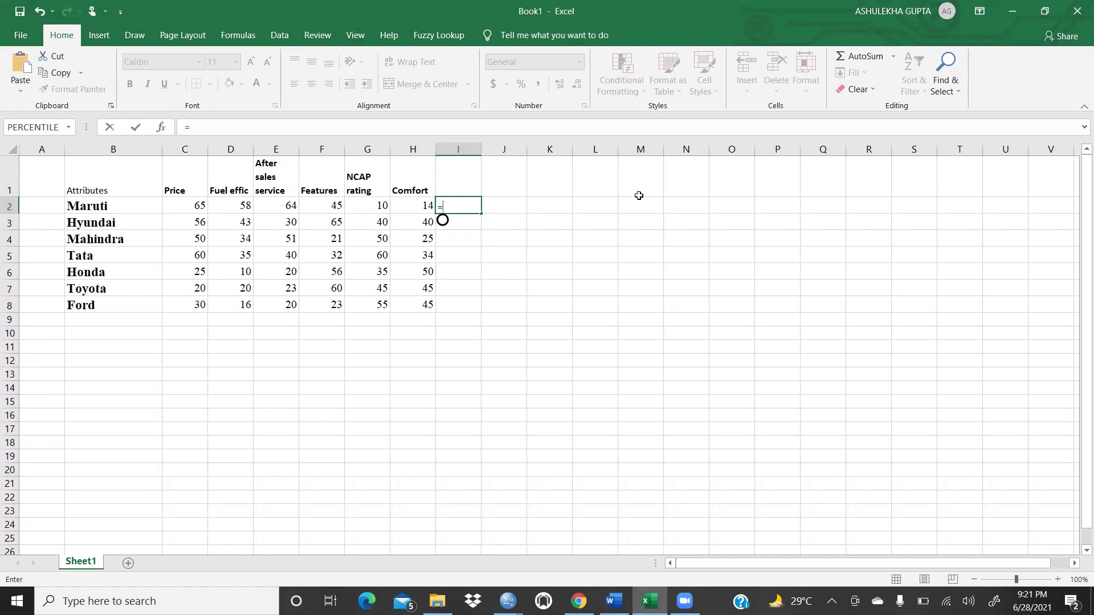
type("sum")
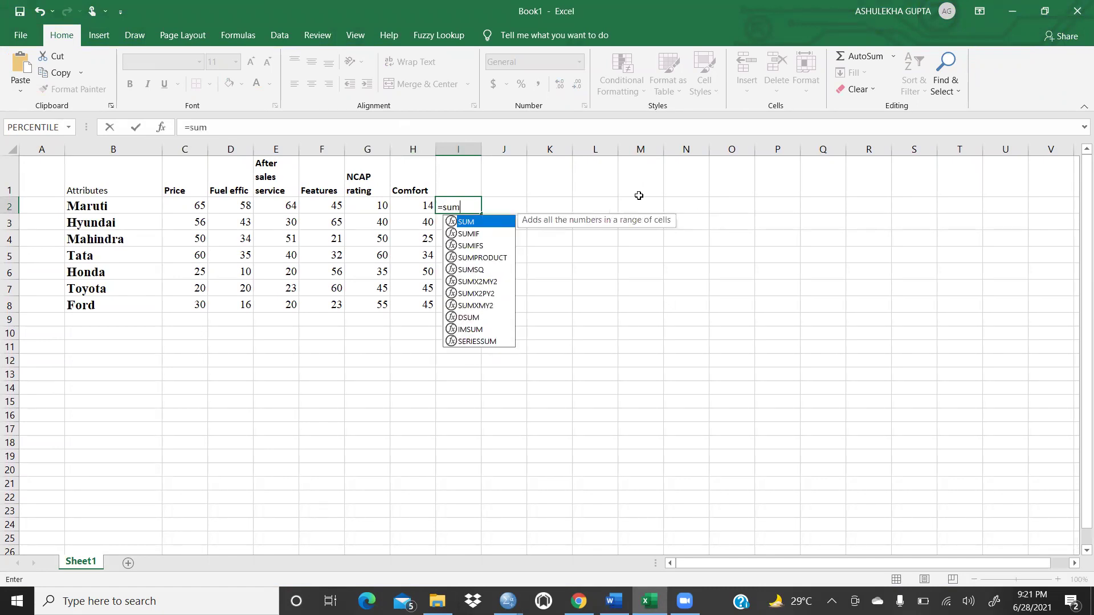
double_click(489, 223)
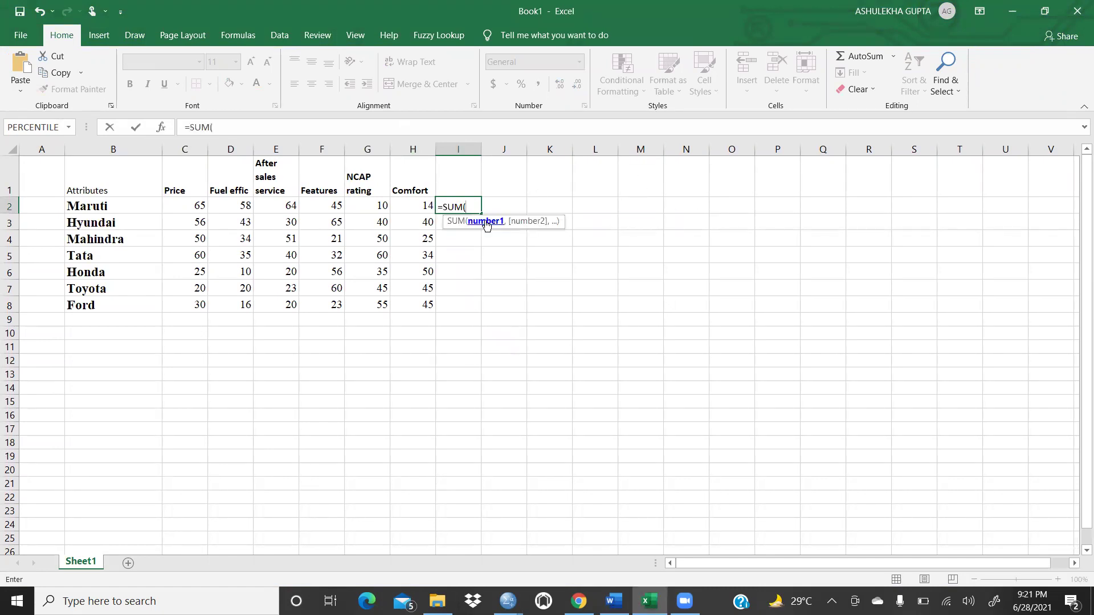
left_click_drag(194, 205, 415, 202)
type(")")
key("Return")
left_click(476, 209)
left_click_drag(483, 214, 491, 315)
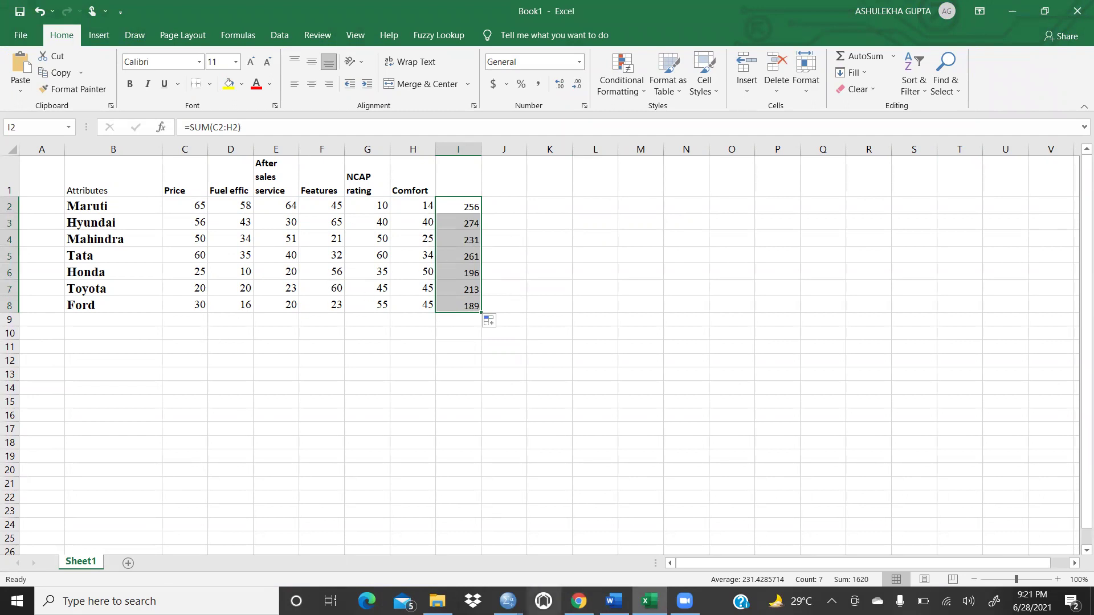
Switch to the SPSS output viewer and check the Active Margin values in the Correspondence Table.
mouse_move(507, 601)
left_click(579, 531)
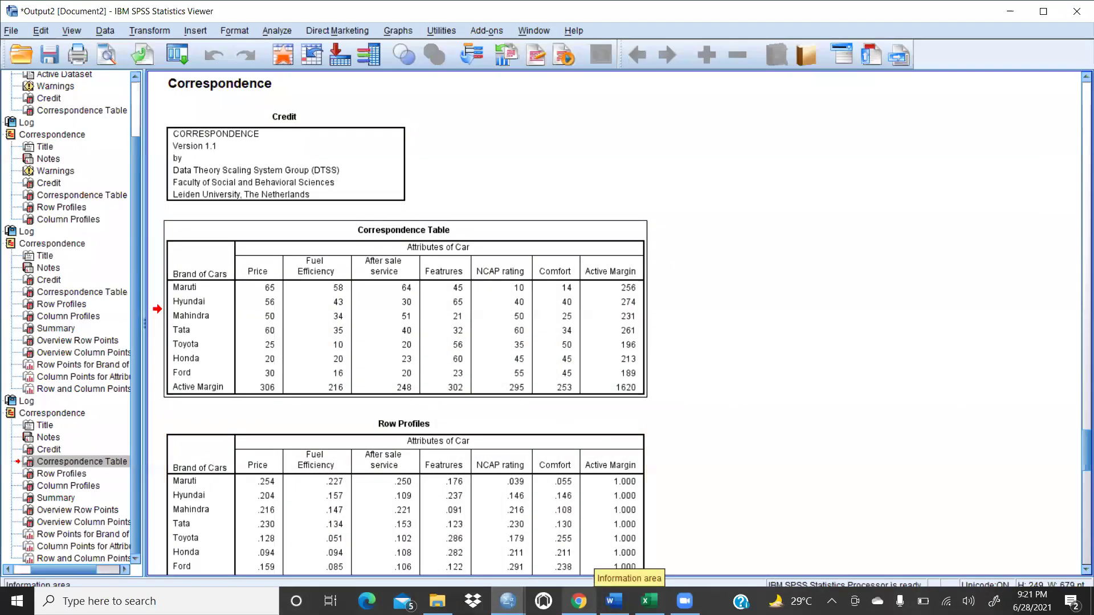
left_click(507, 601)
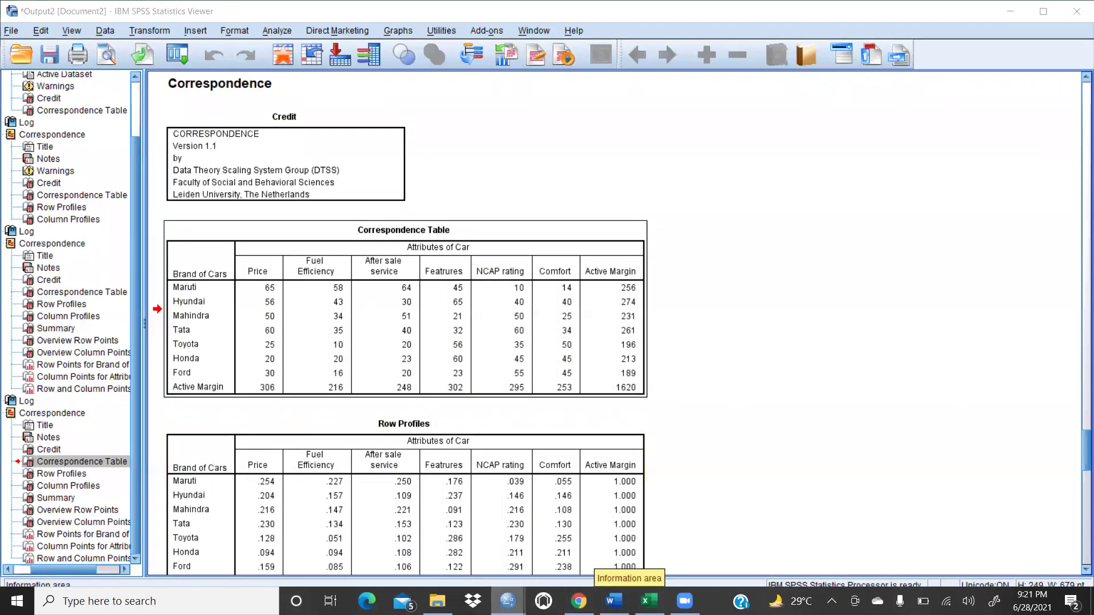
Switch to Excel, enter =SUM(C2:C8) in C9 for the Price total and fill the formula across to I9.
left_click(649, 601)
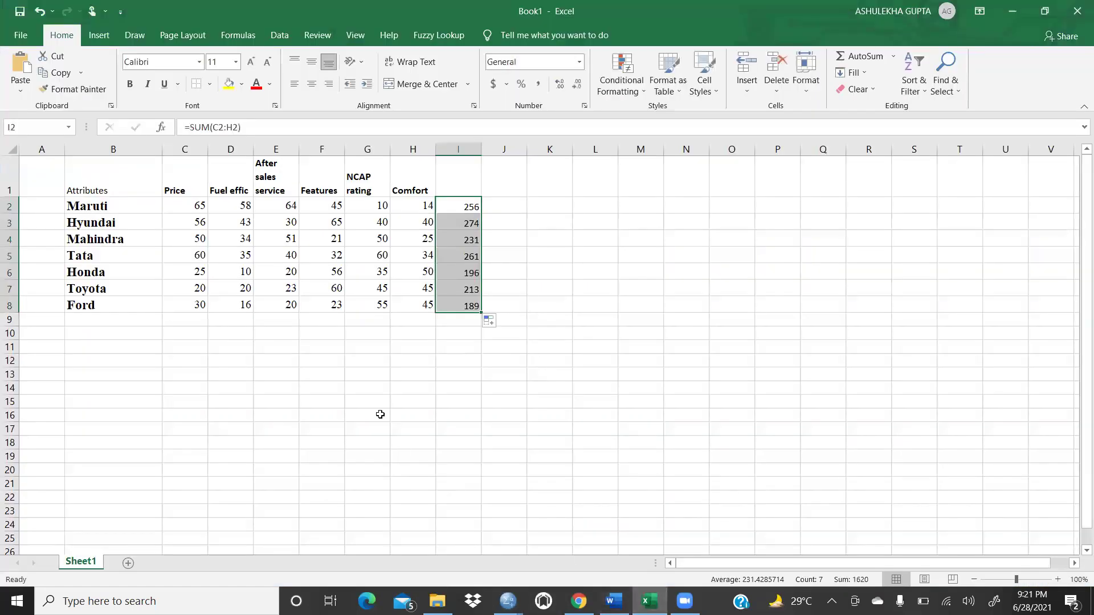
left_click(184, 318)
type("=")
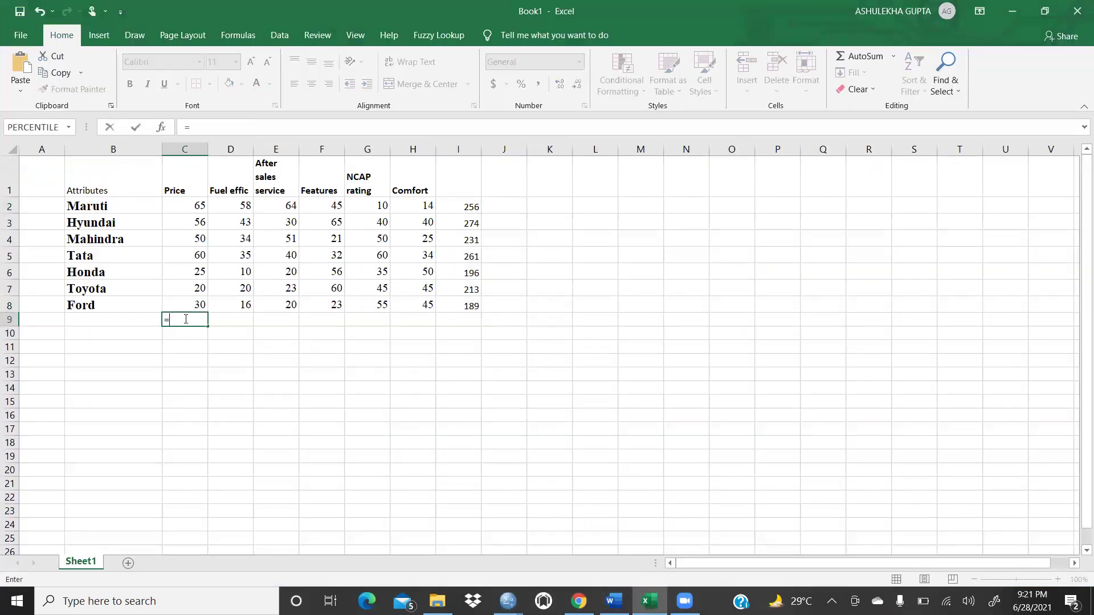
type("sum")
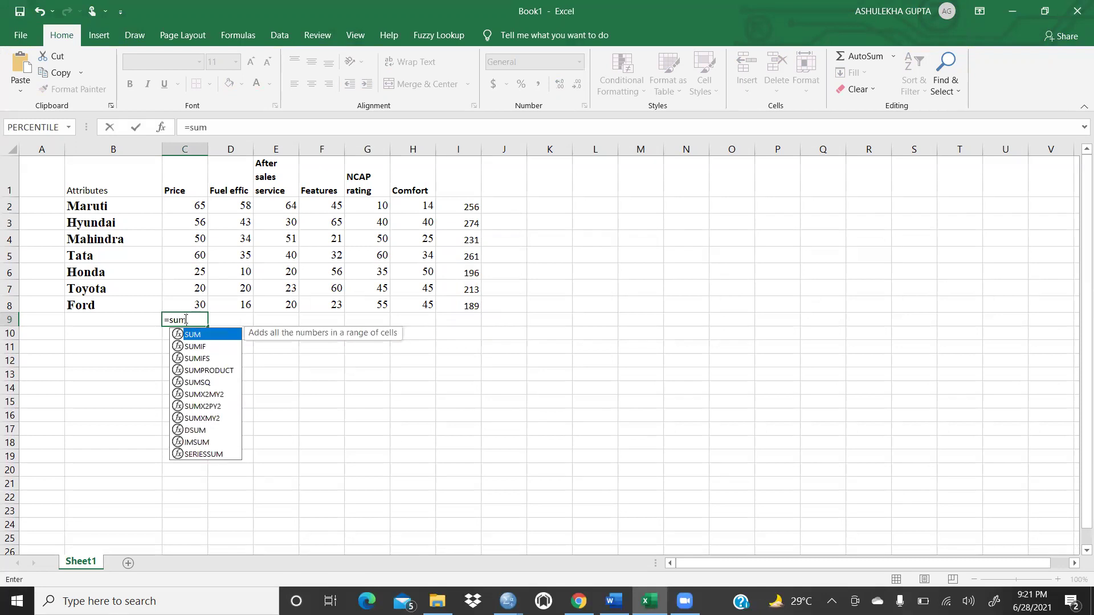
double_click(223, 336)
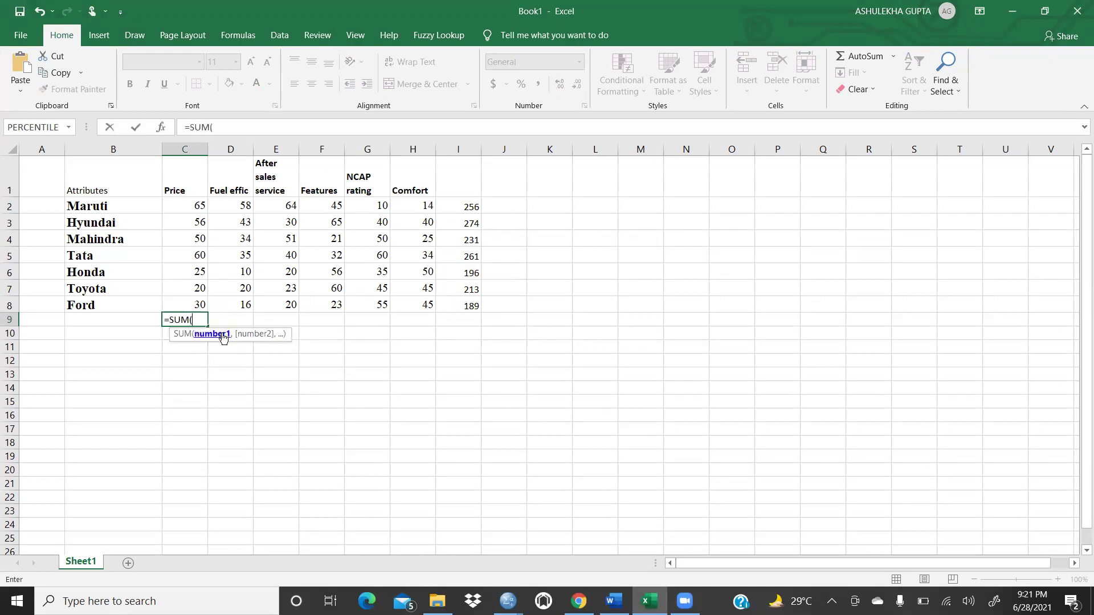
left_click_drag(185, 204, 184, 298)
type(")")
key("Return")
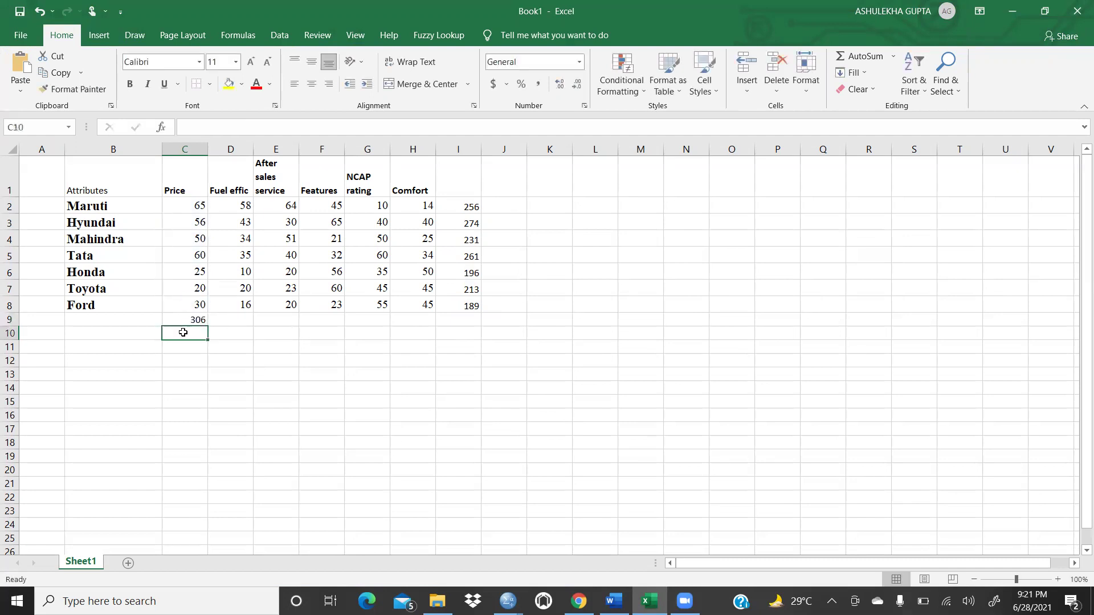
left_click(200, 319)
left_click_drag(207, 326, 469, 325)
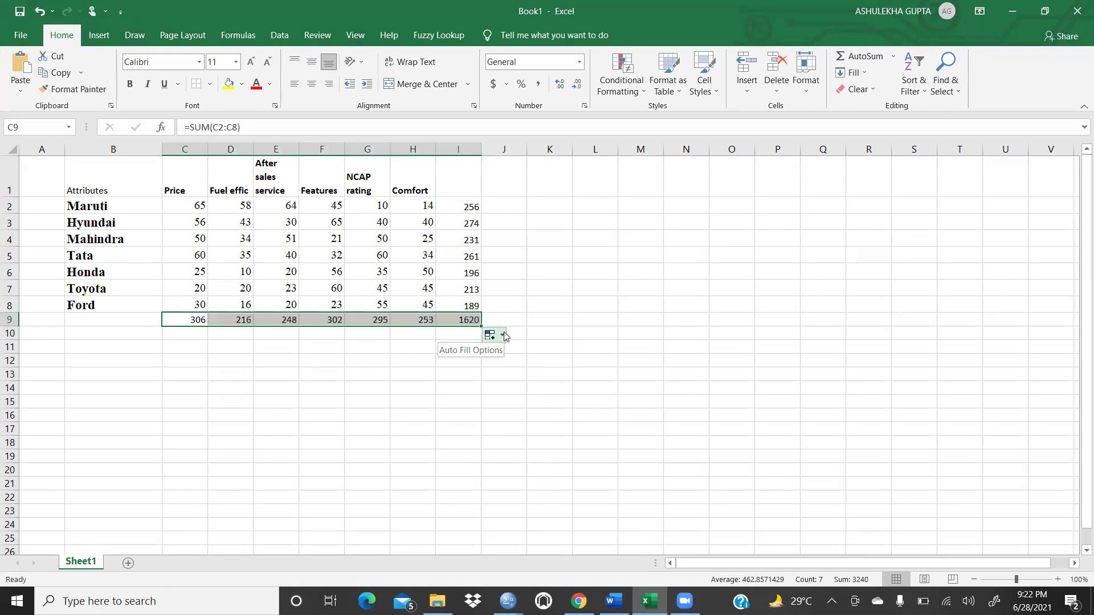
left_click(549, 321)
left_click(450, 322)
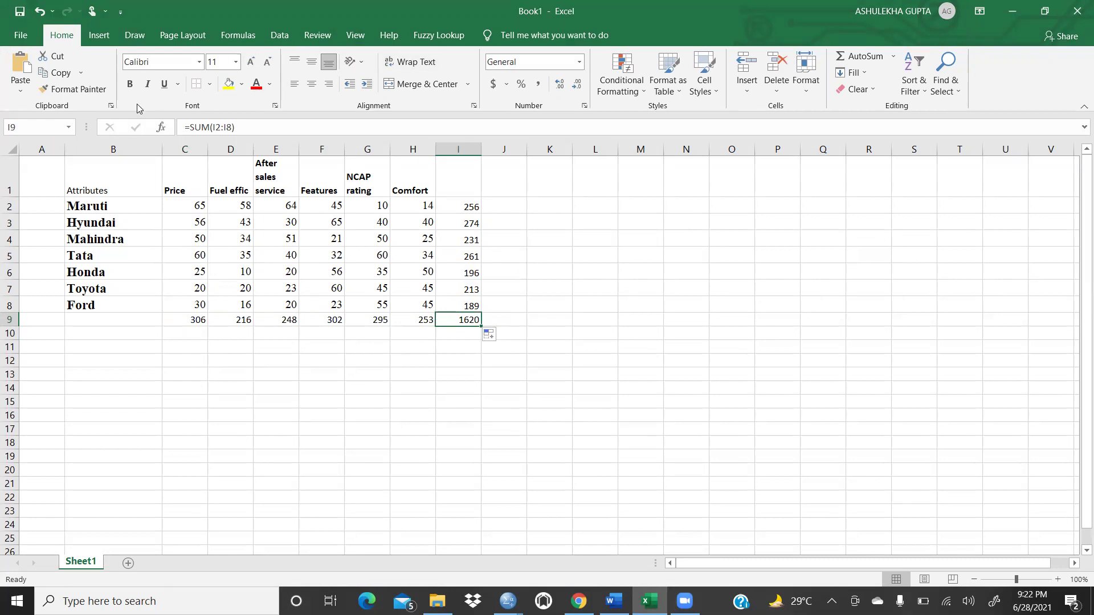
Add the header "Total" in I1 above the row sums.
left_click(1058, 580)
left_click_drag(1017, 579, 1023, 579)
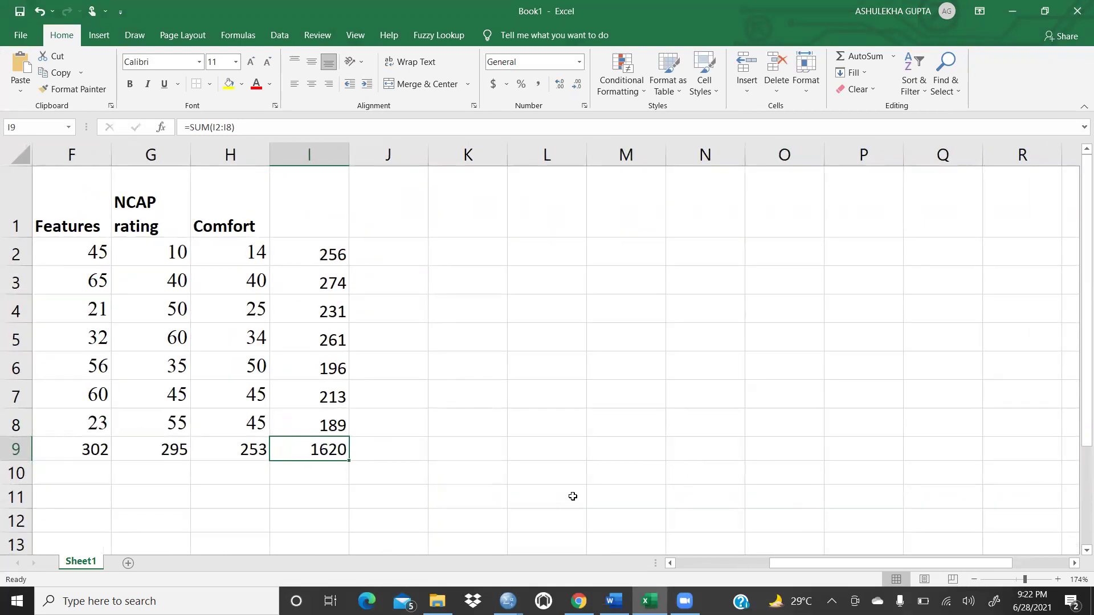
left_click_drag(775, 563, 681, 563)
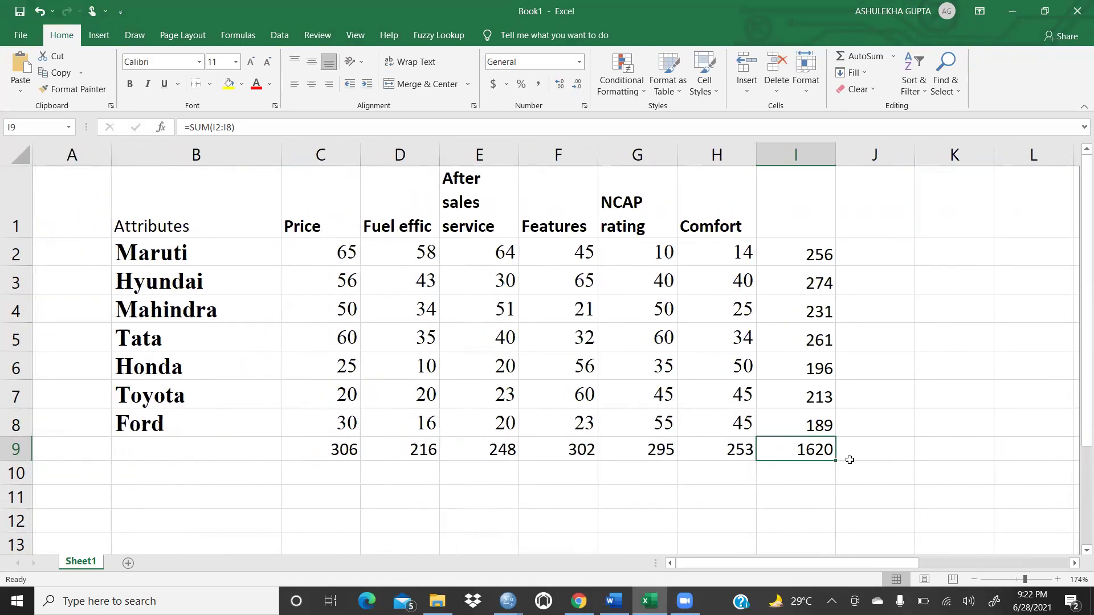
left_click(930, 407)
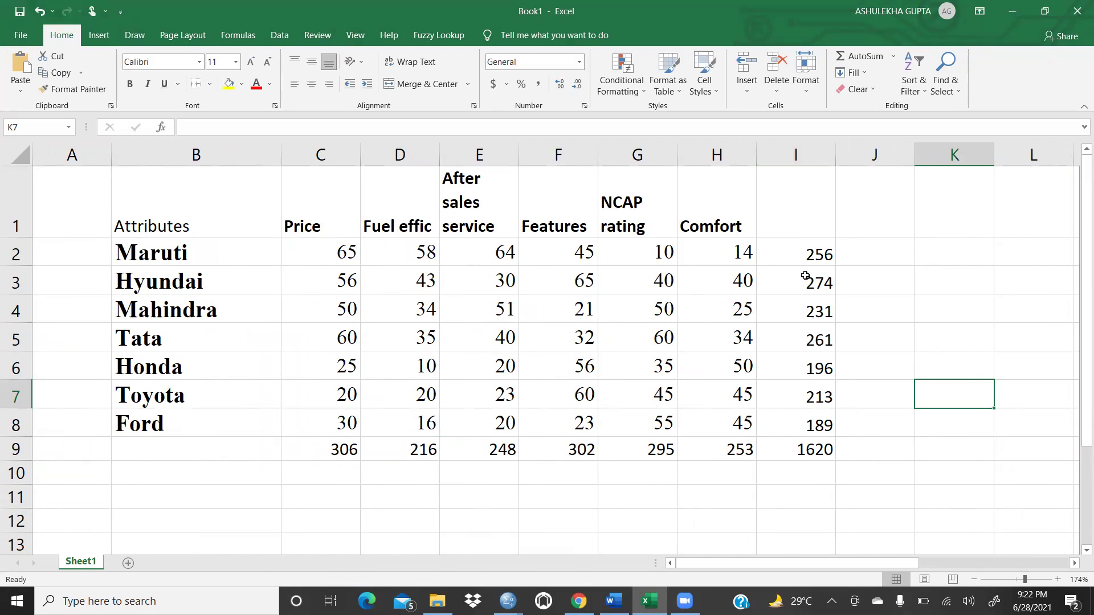
left_click(806, 254)
left_click(805, 197)
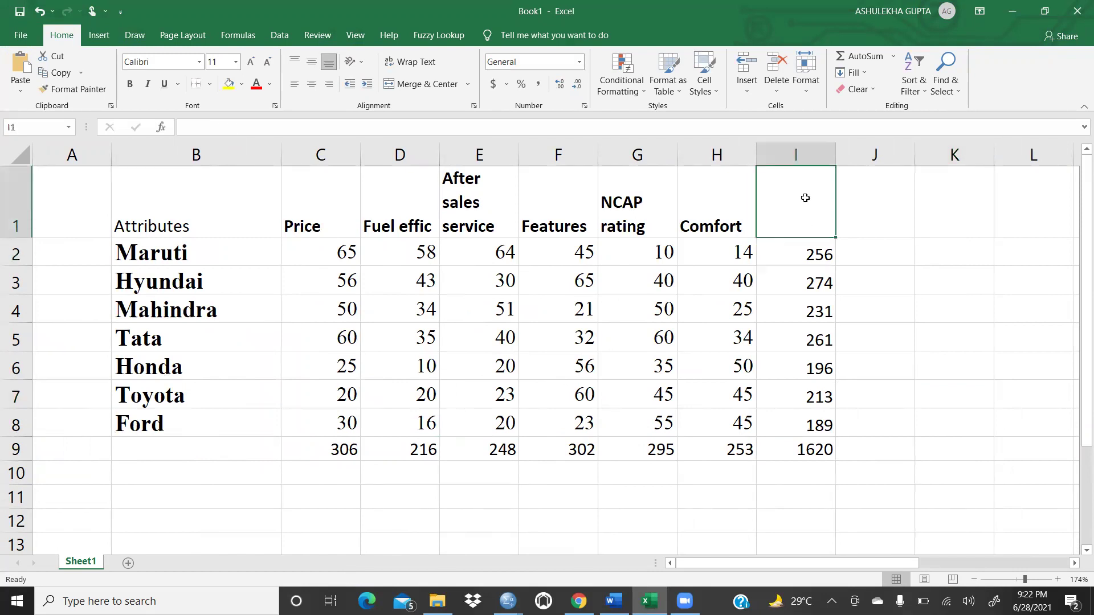
type("Total")
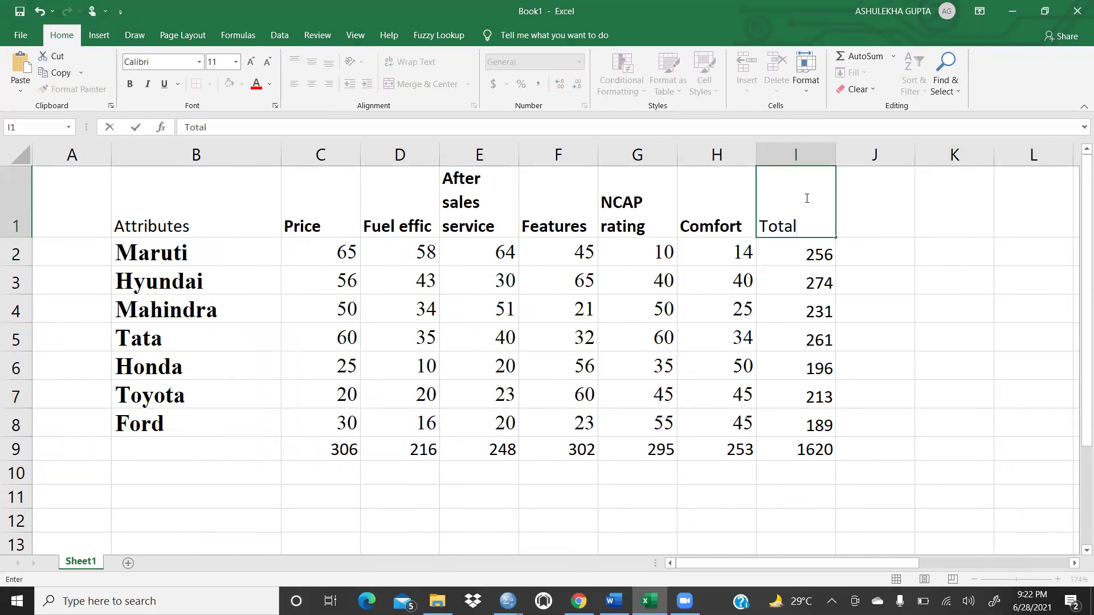
left_click(883, 259)
Fill the grand total cell I9 with yellow.
left_click(810, 449)
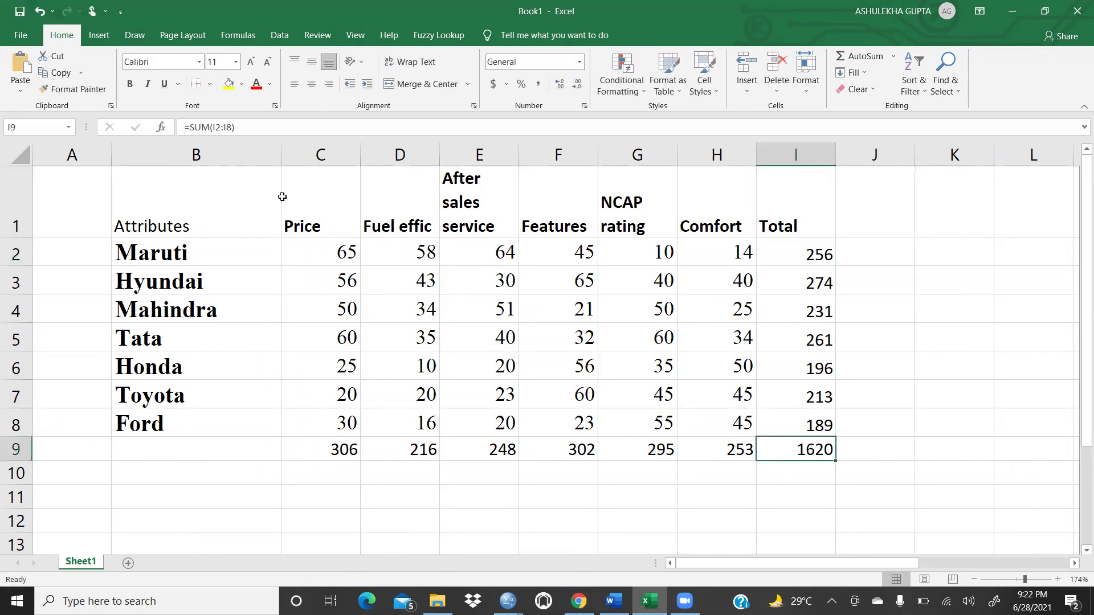
left_click(229, 84)
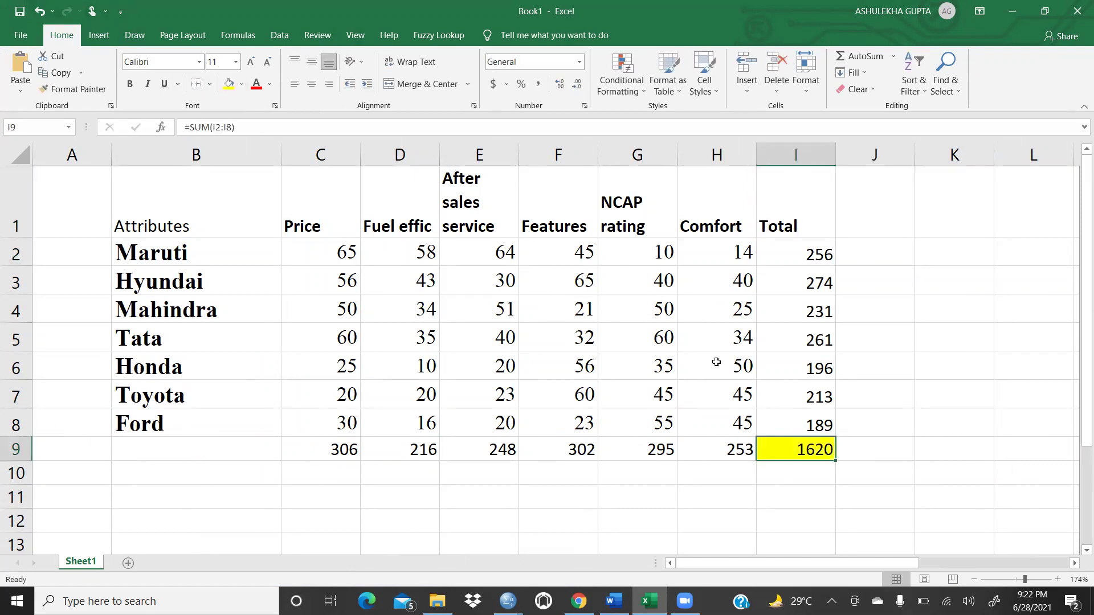
left_click(866, 396)
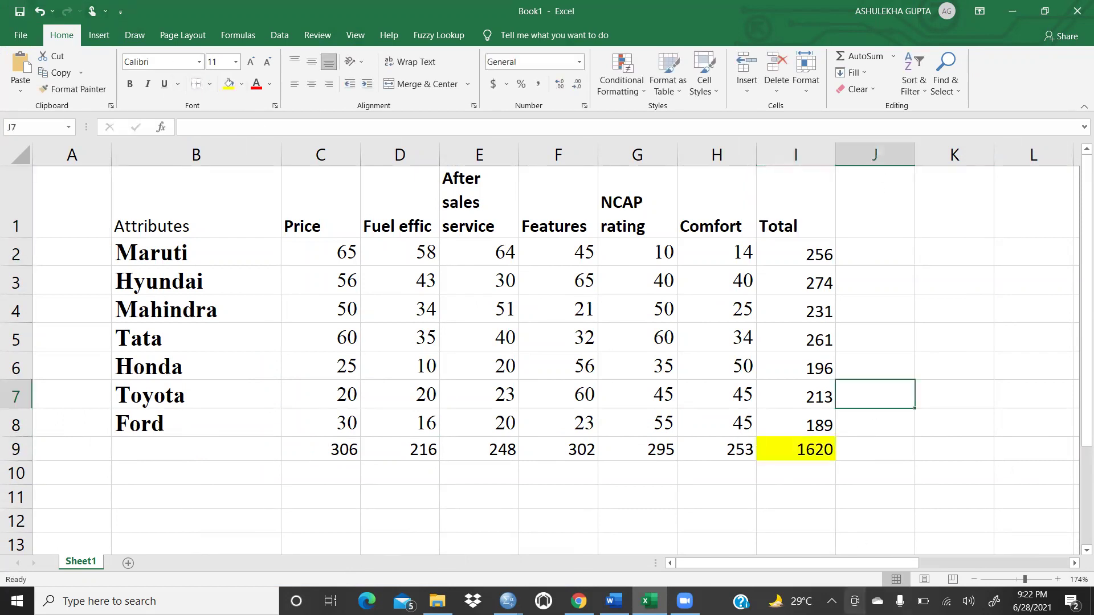
Label the column sums row "Total" in B9.
left_click(331, 453)
left_click(234, 453)
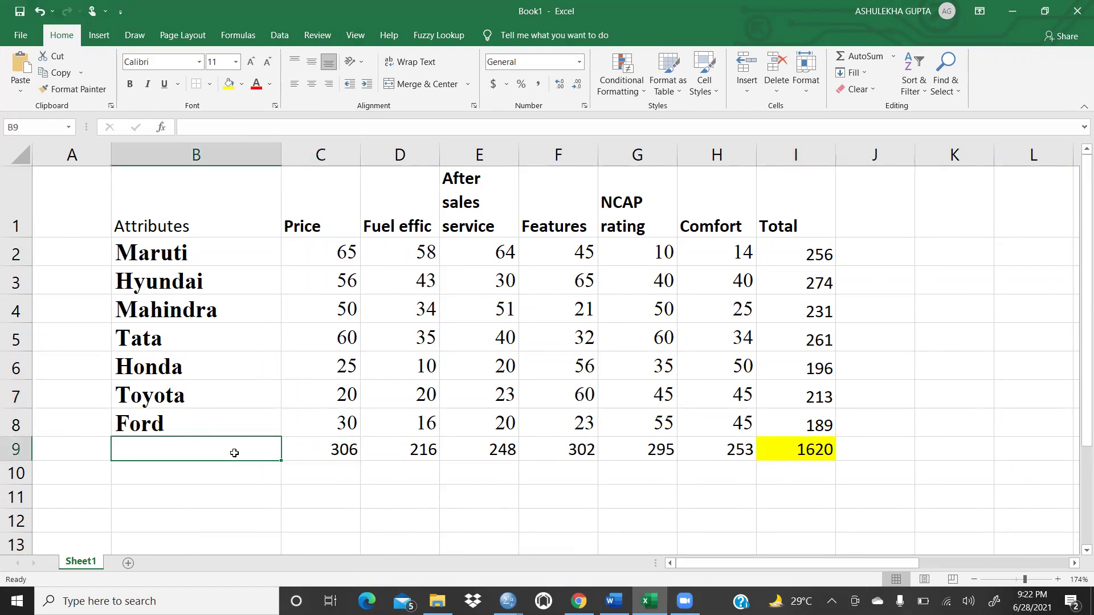
type("Tota")
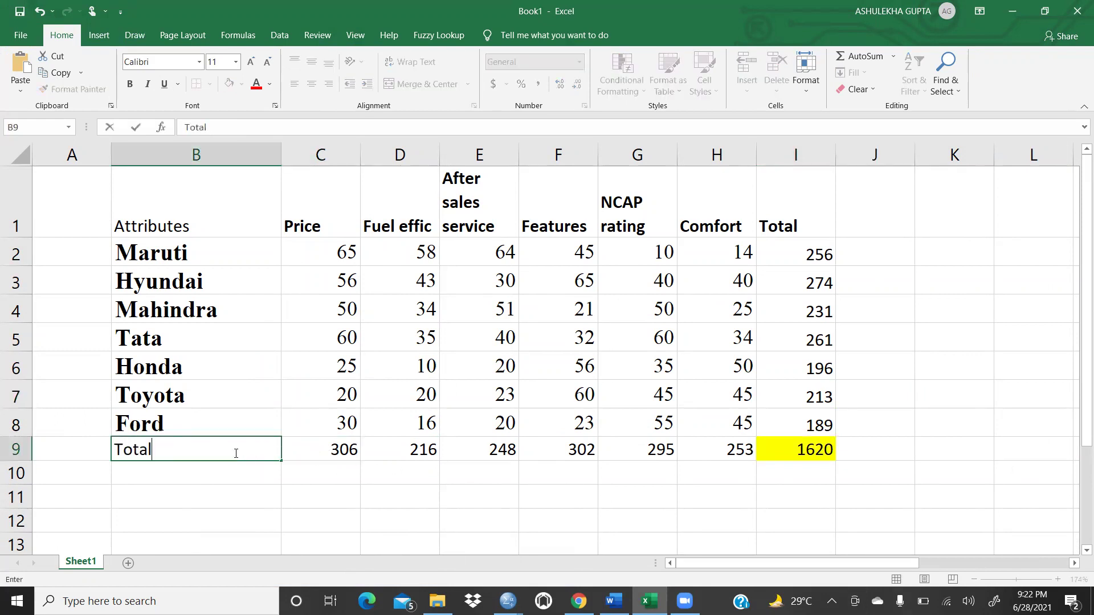
type("l")
left_click_drag(334, 228, 332, 462)
left_click_drag(320, 254, 809, 255)
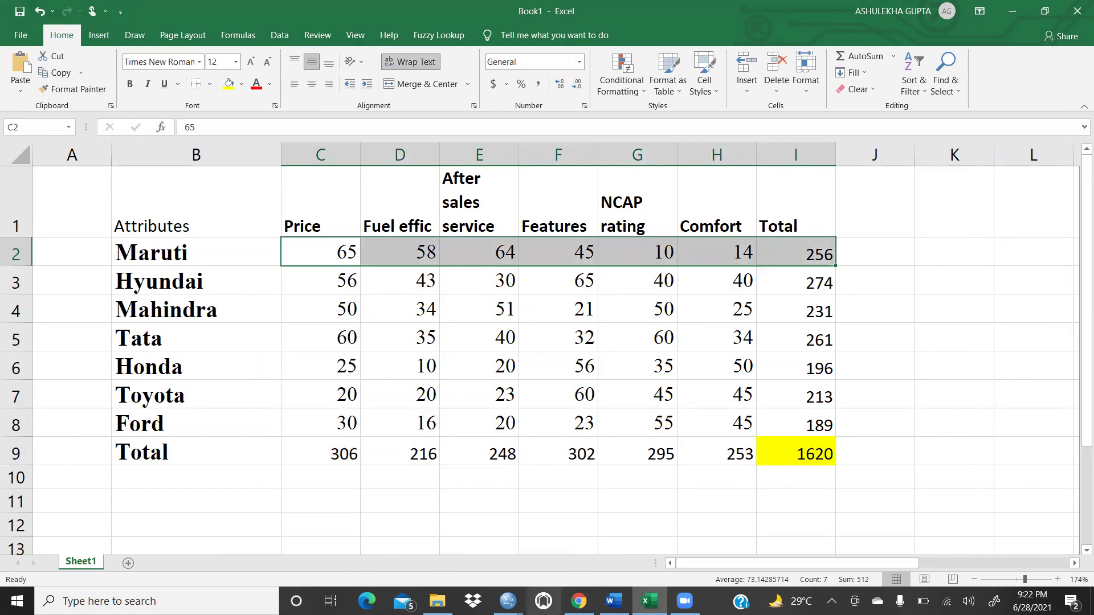
Review the Correspondence Table in the SPSS output viewer and switch to its highlighted copy in Word.
mouse_move(507, 601)
left_click(582, 536)
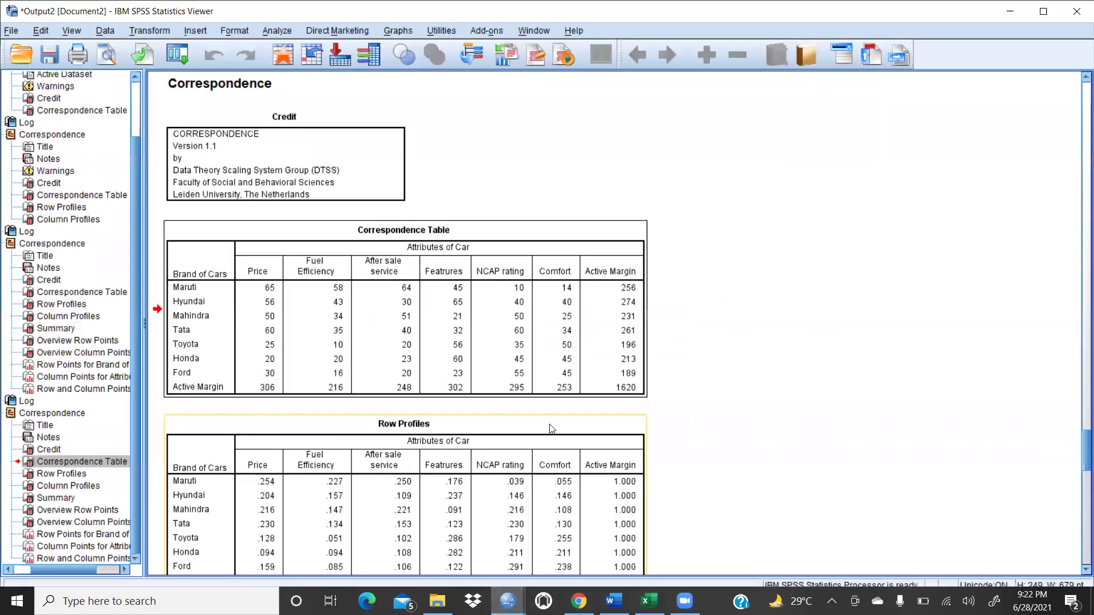
right_click(570, 303)
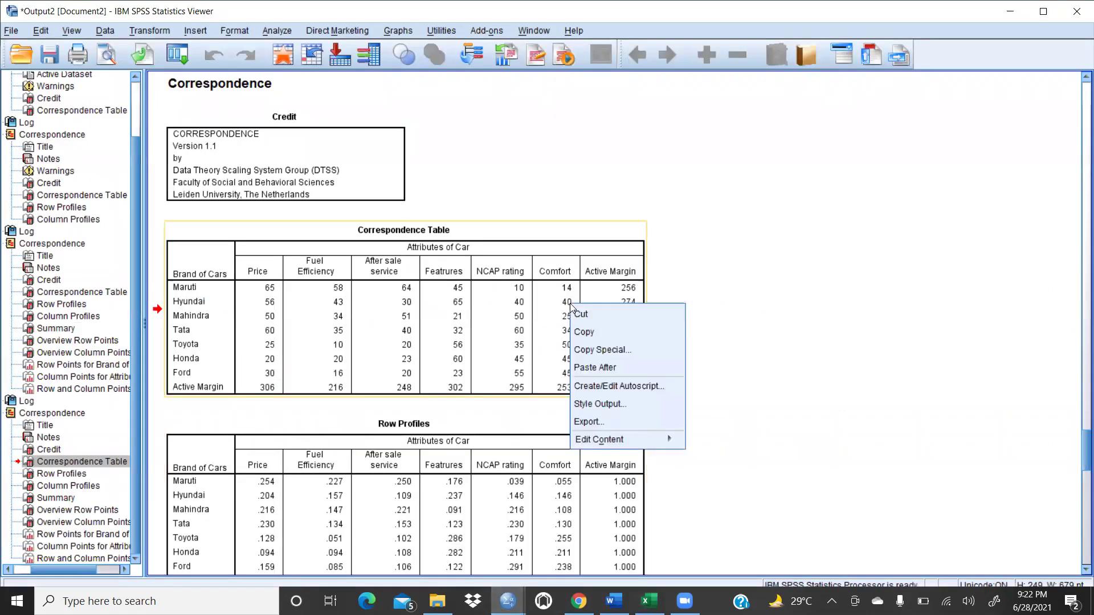
left_click(745, 271)
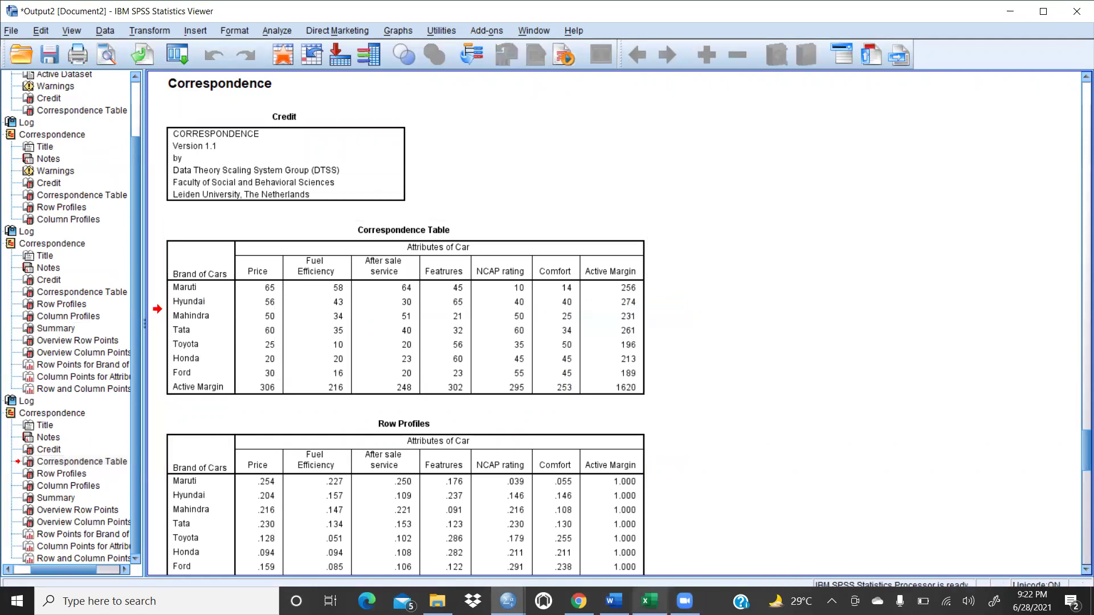
left_click(613, 601)
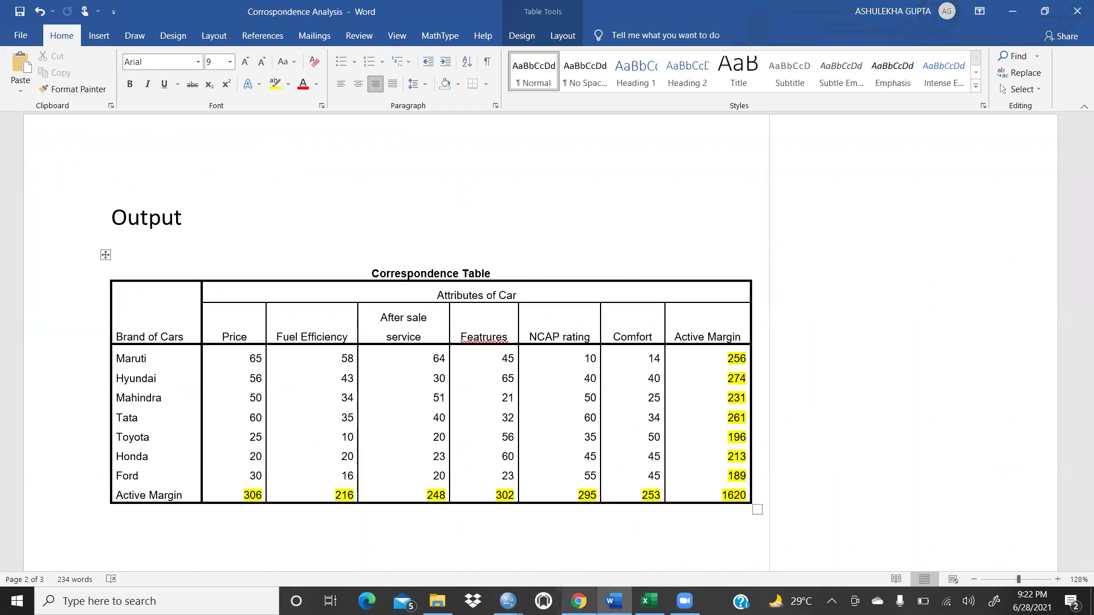
Switch to the SPSS output viewer and compare the Row Profiles values with the Correspondence Table.
mouse_move(508, 601)
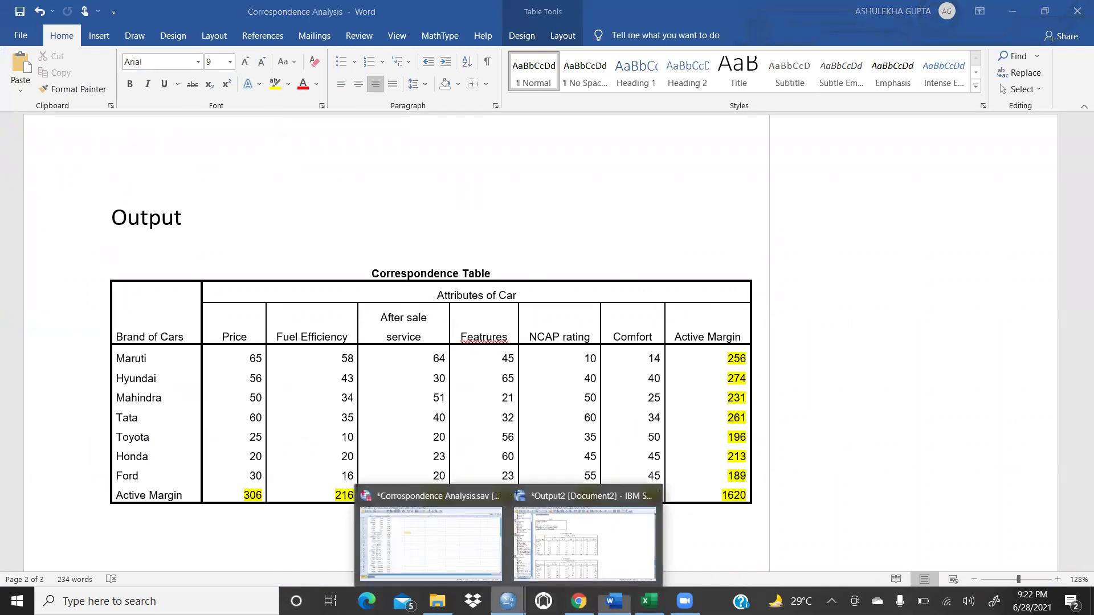
left_click(562, 545)
scroll(442, 342, "down", 5)
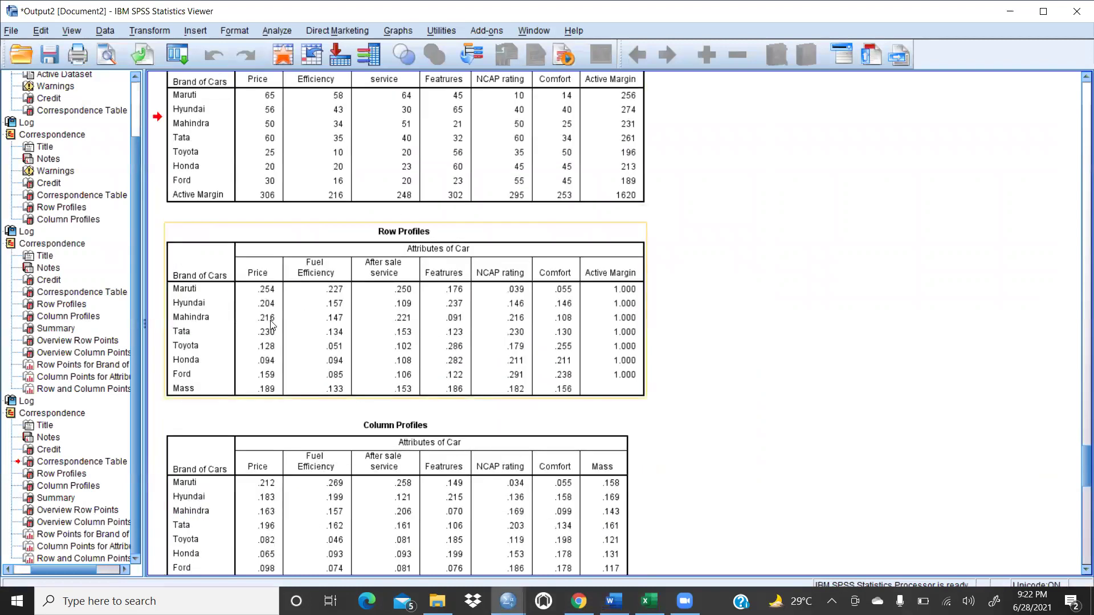
scroll(281, 282, "up", 3)
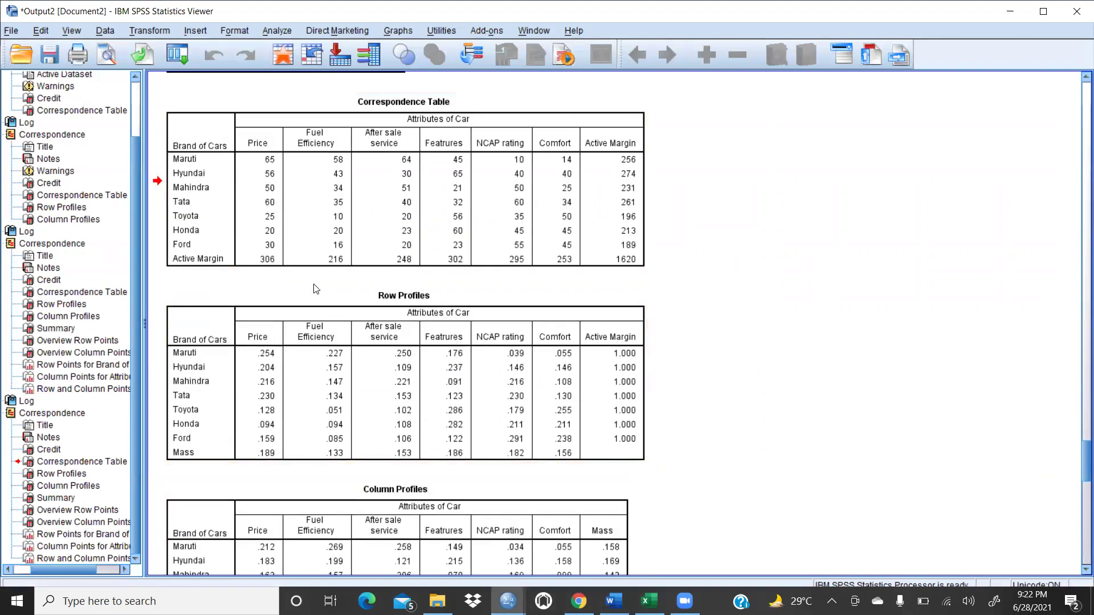
left_click(628, 390)
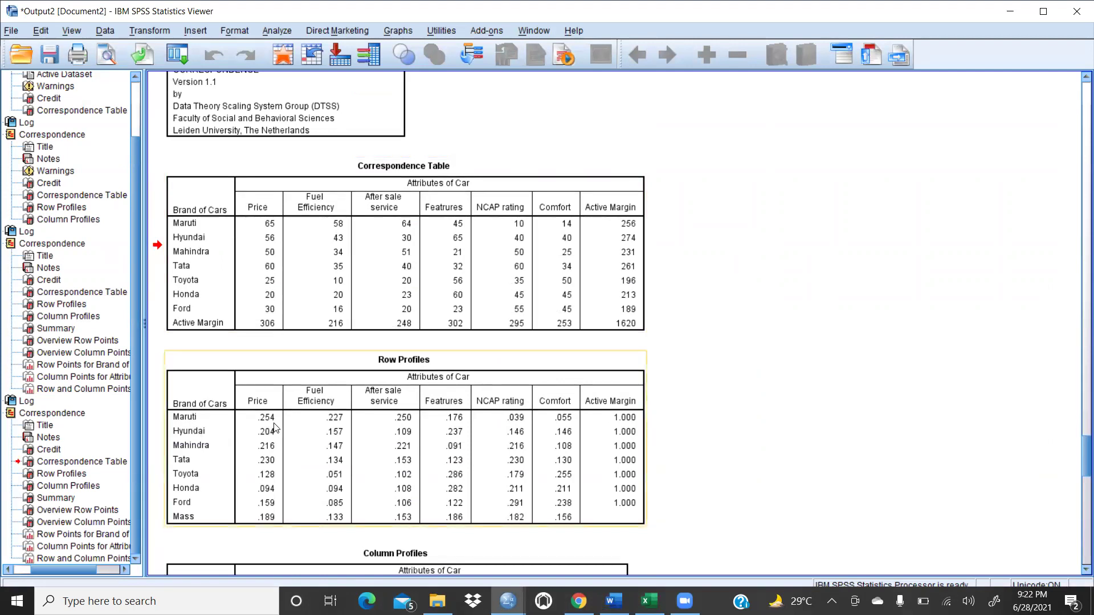
left_click(254, 295)
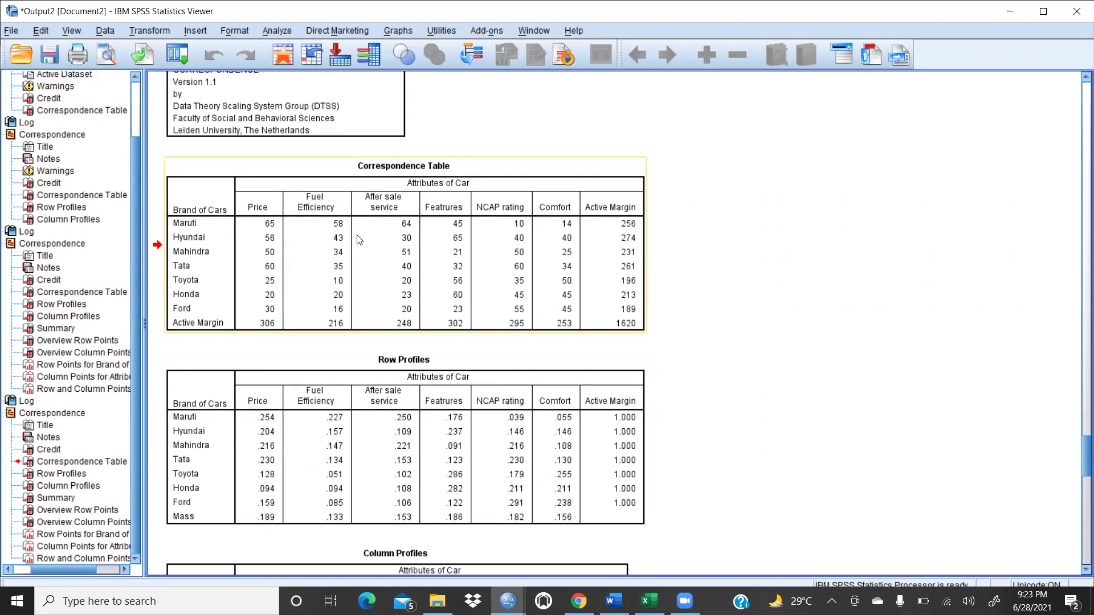
left_click(654, 229)
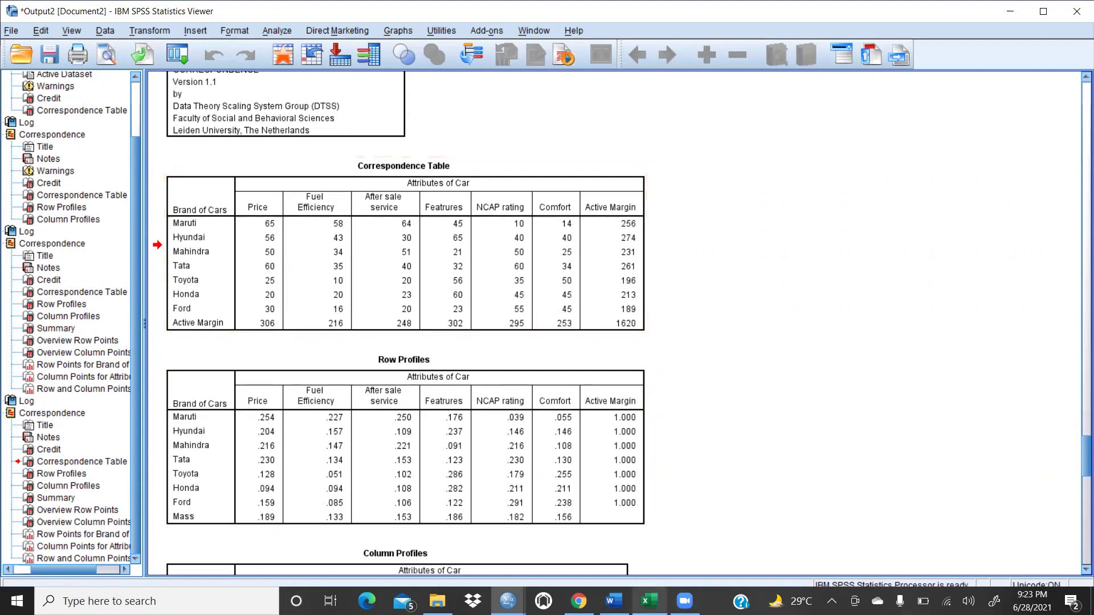
Switch to Excel and enter =C2/I2 in K2 to compute Maruti's row profile for Price.
left_click(650, 601)
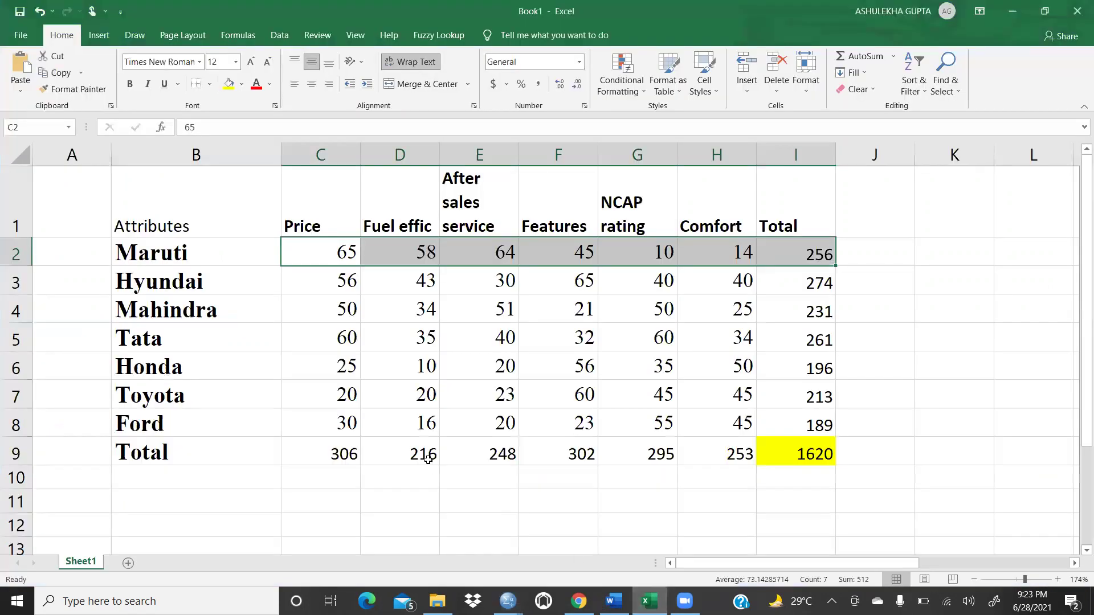
left_click(952, 255)
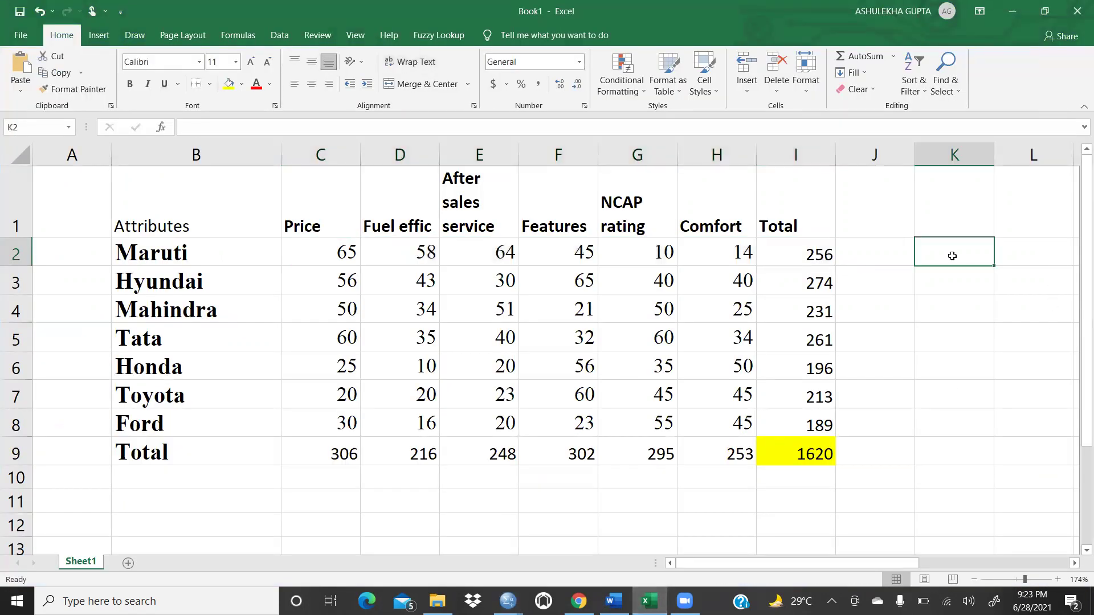
type("=65/")
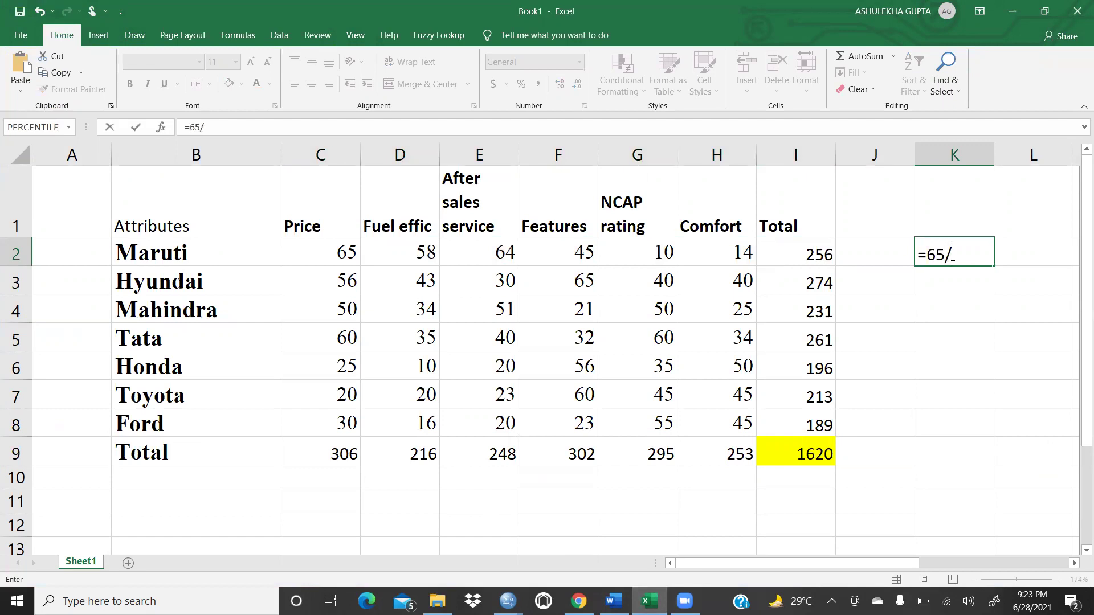
key("BackSpace")
key("BackSpace")
key("BackSpace")
left_click(339, 259)
type("/")
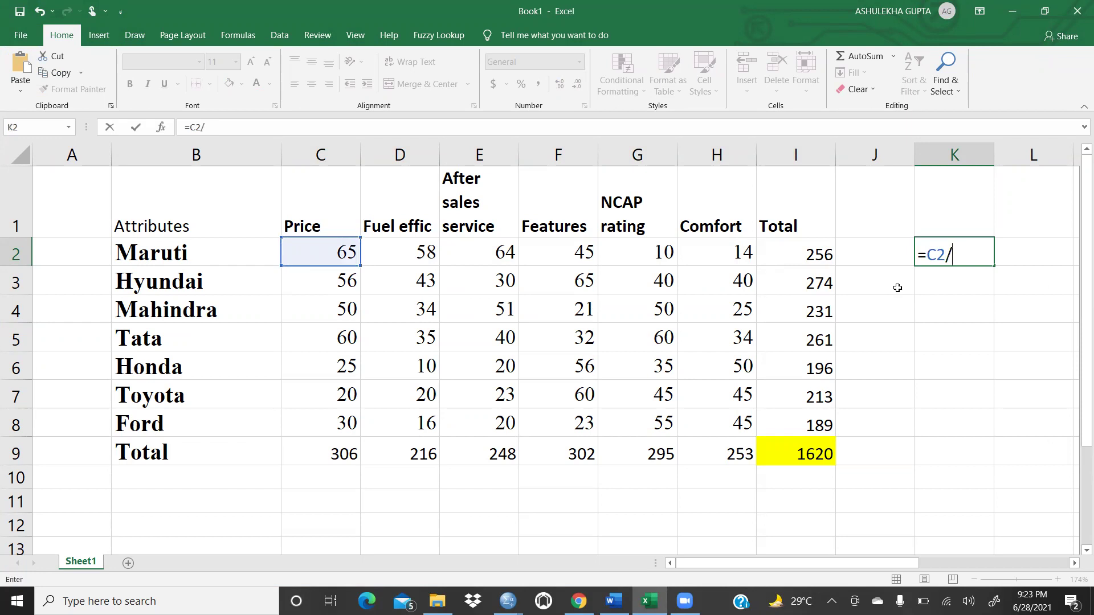
left_click(814, 259)
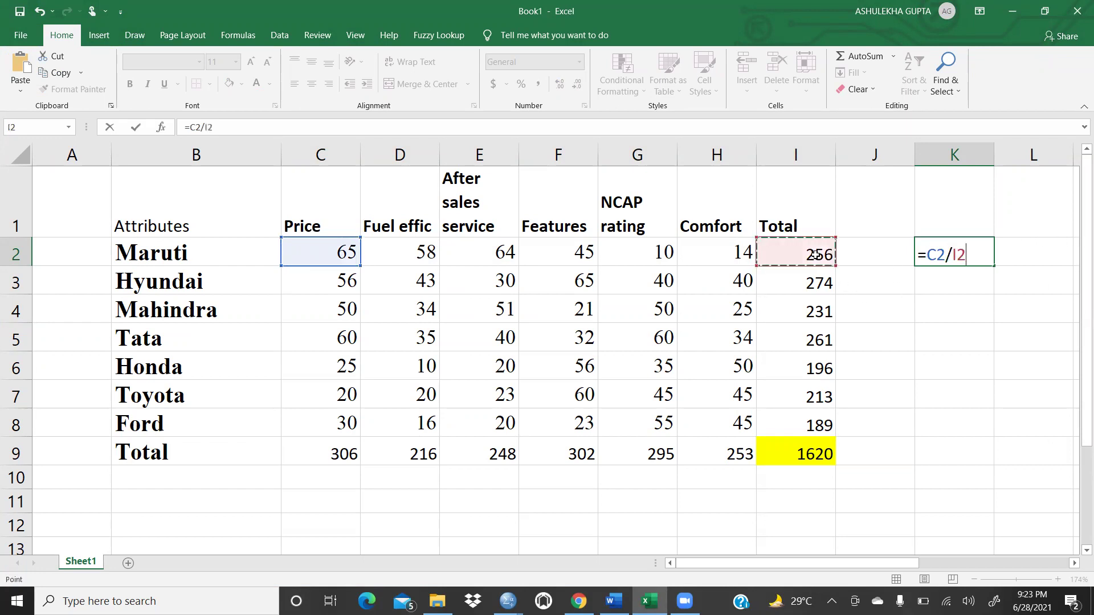
key("Return")
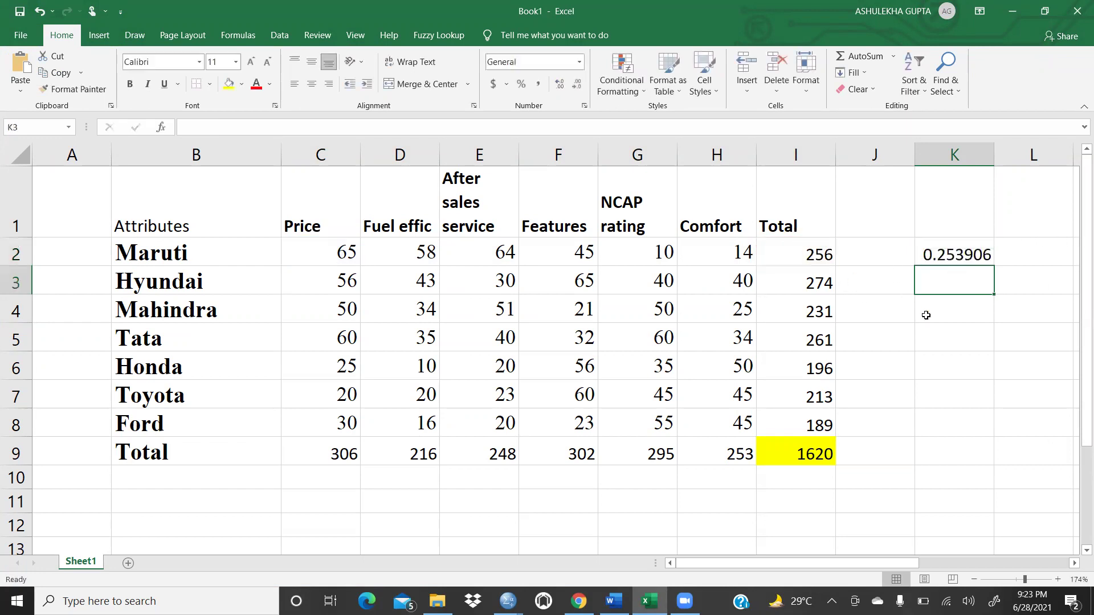
Fill the Price row profile formula from K2 down to K8 for the remaining car brands.
left_click(969, 251)
left_click_drag(993, 265, 993, 435)
left_click(1025, 346)
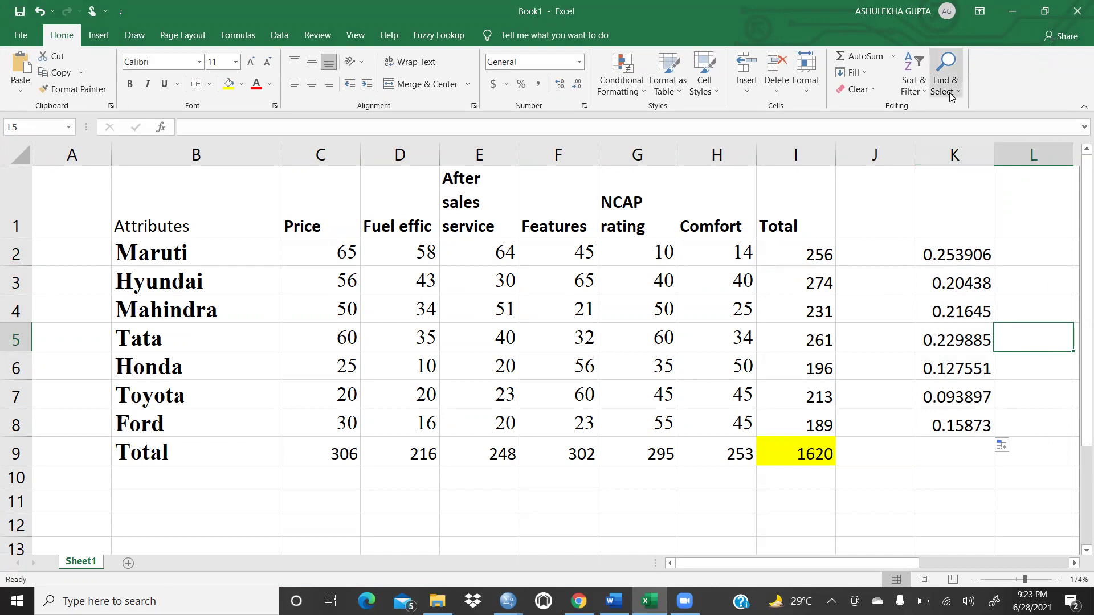
Format column K as Number with 2 decimal places.
right_click(954, 153)
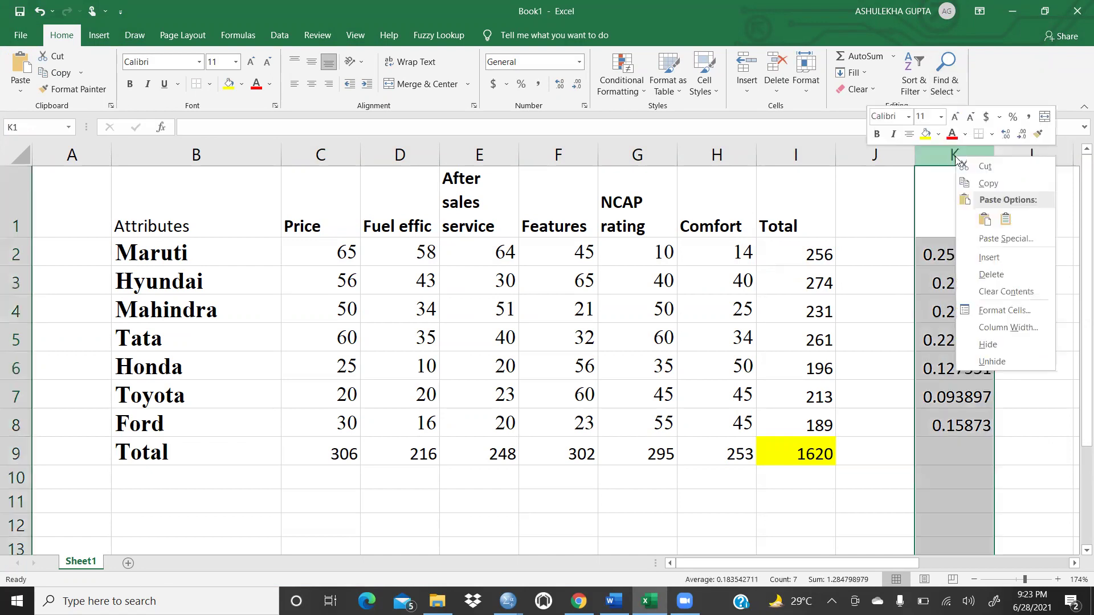
left_click(1003, 311)
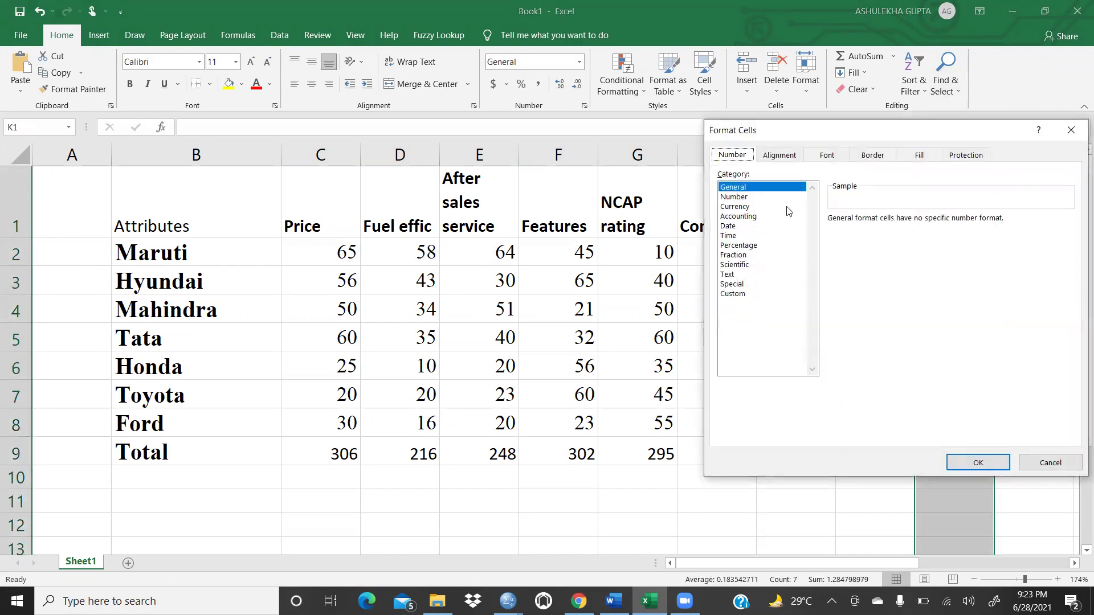
left_click(735, 196)
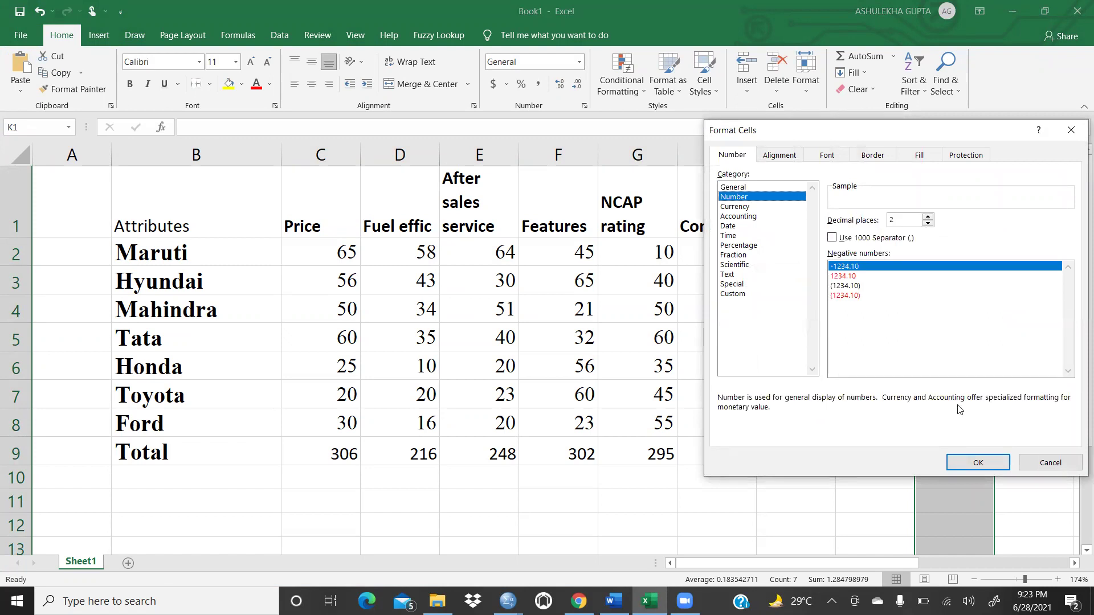
left_click(977, 462)
left_click(1045, 299)
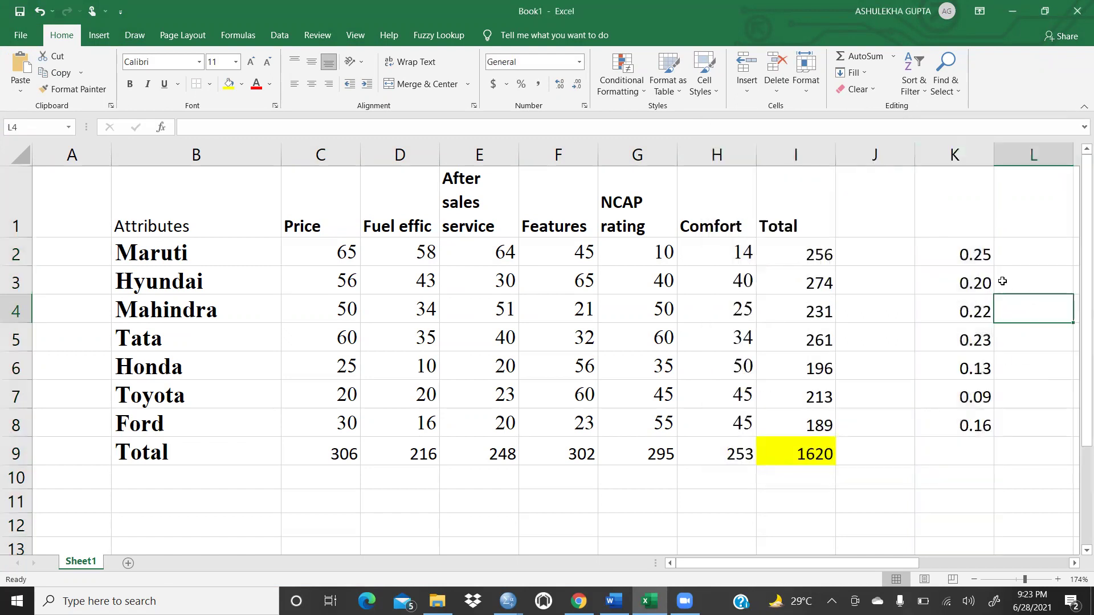
Compare the computed Price profiles with the Row Profiles table in the SPSS output viewer, and return to Excel.
mouse_move(509, 602)
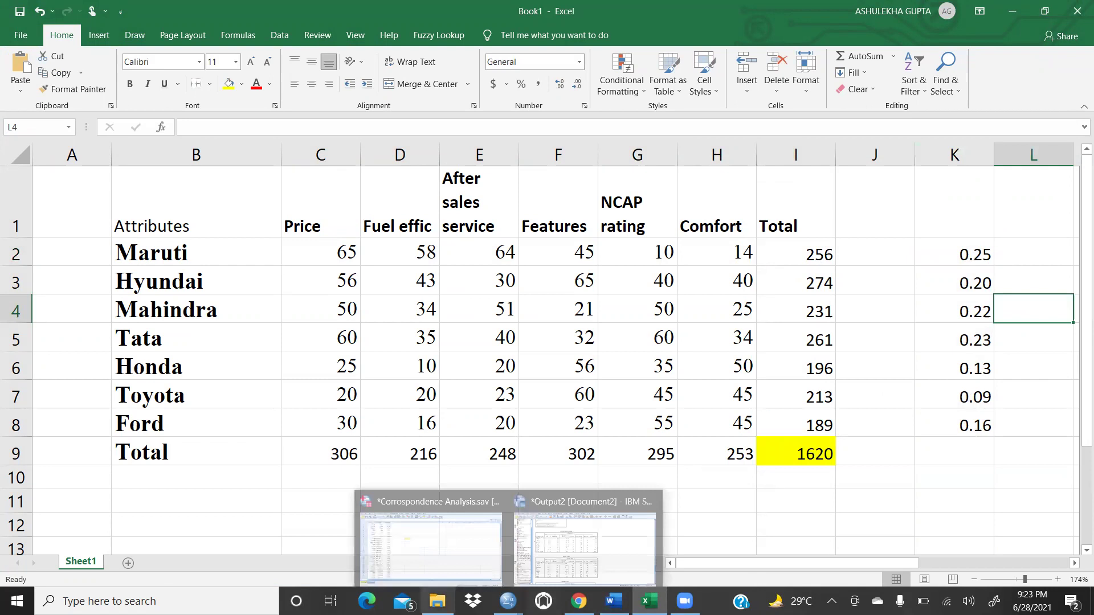
left_click(512, 513)
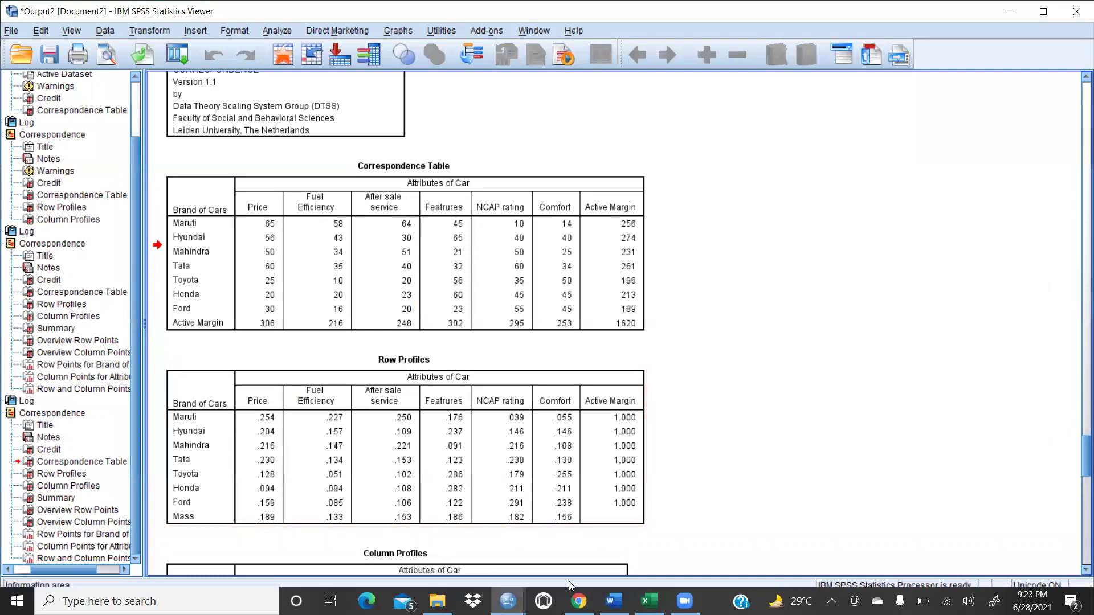
left_click(650, 601)
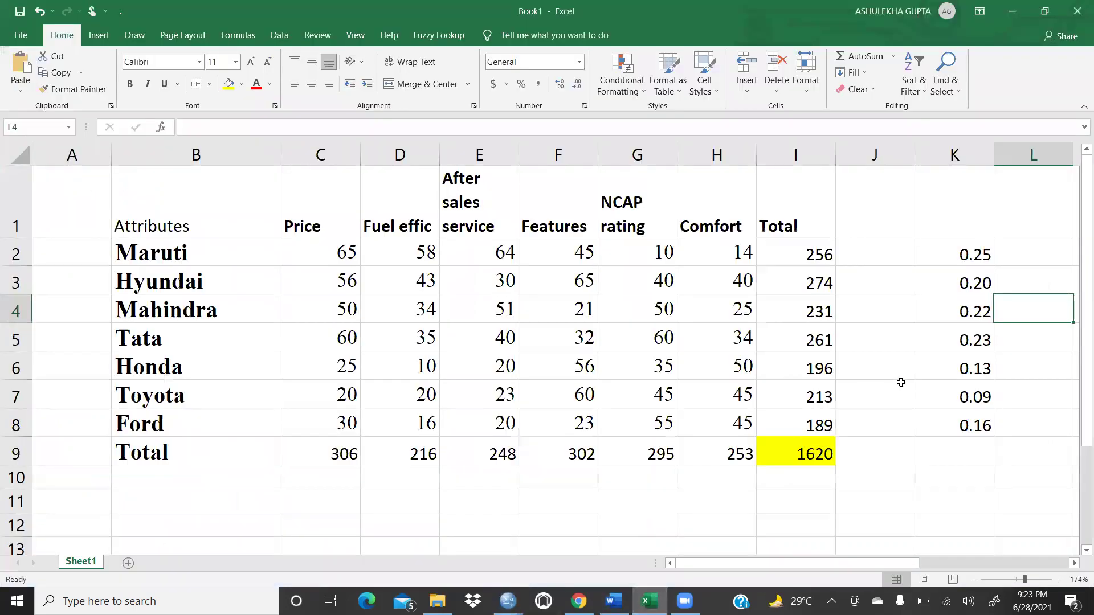
Increase the number format of column K to 3 decimal places.
left_click(954, 149)
right_click(954, 150)
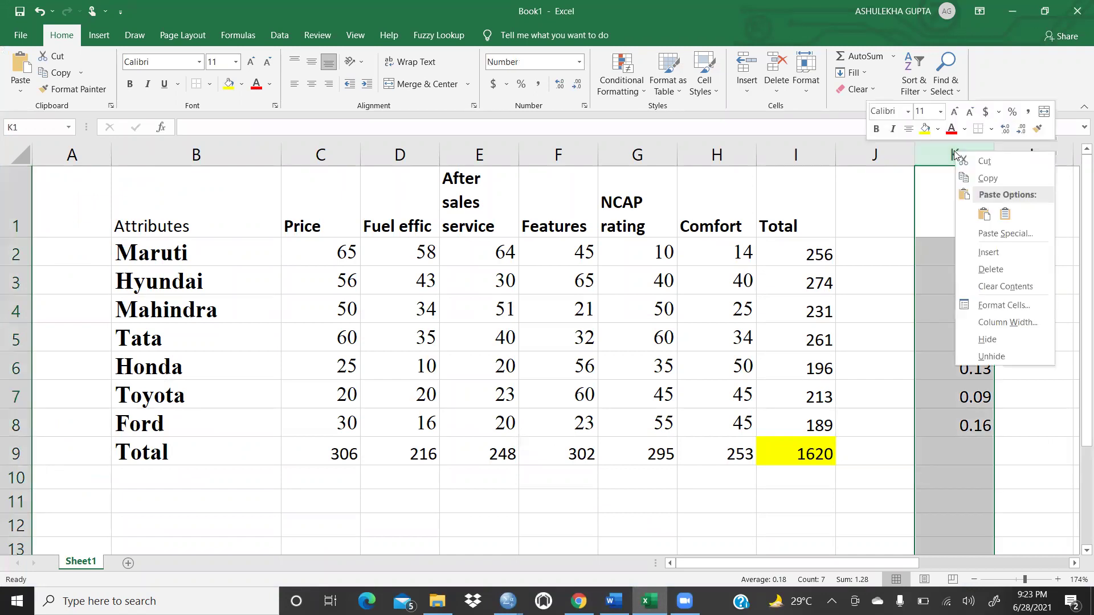
left_click(999, 307)
left_click(929, 220)
left_click(977, 465)
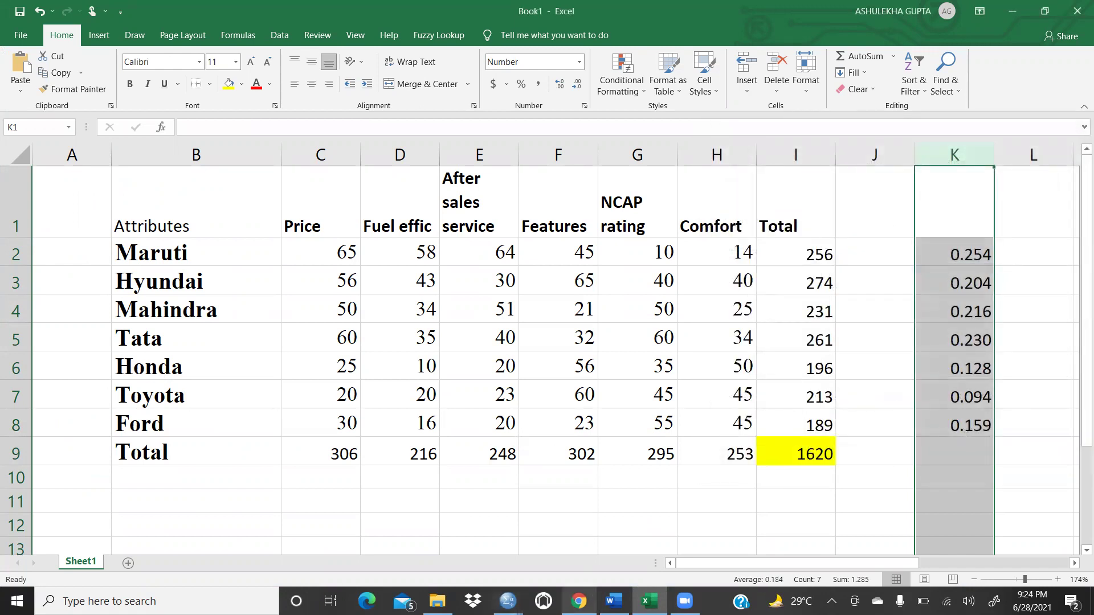
Switch to the SPSS output viewer and review the Row Profiles, Column Profiles and Summary tables.
mouse_move(508, 601)
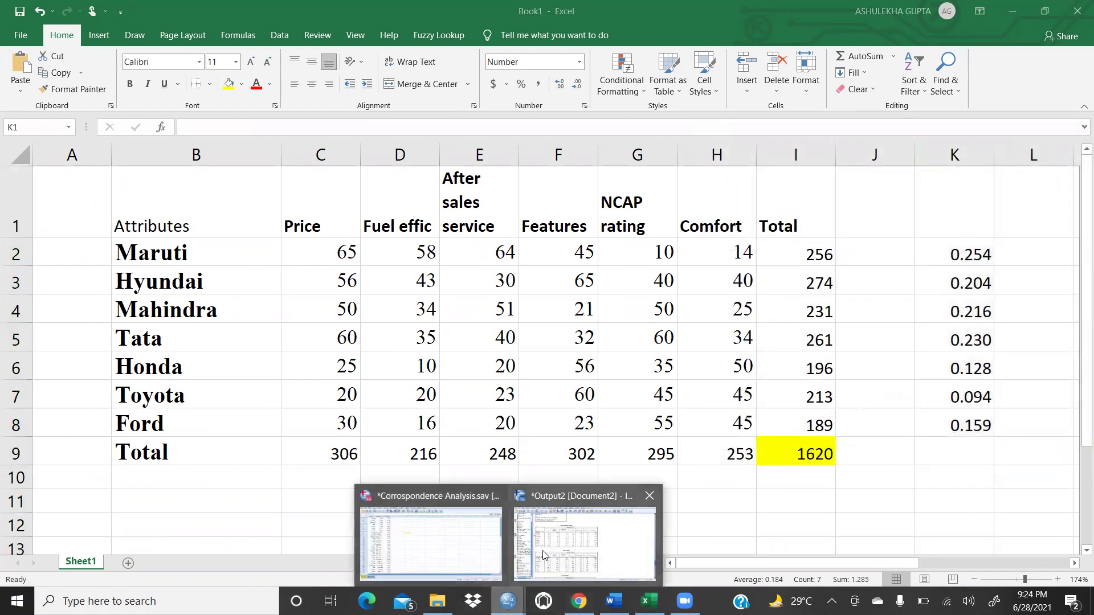
left_click(575, 527)
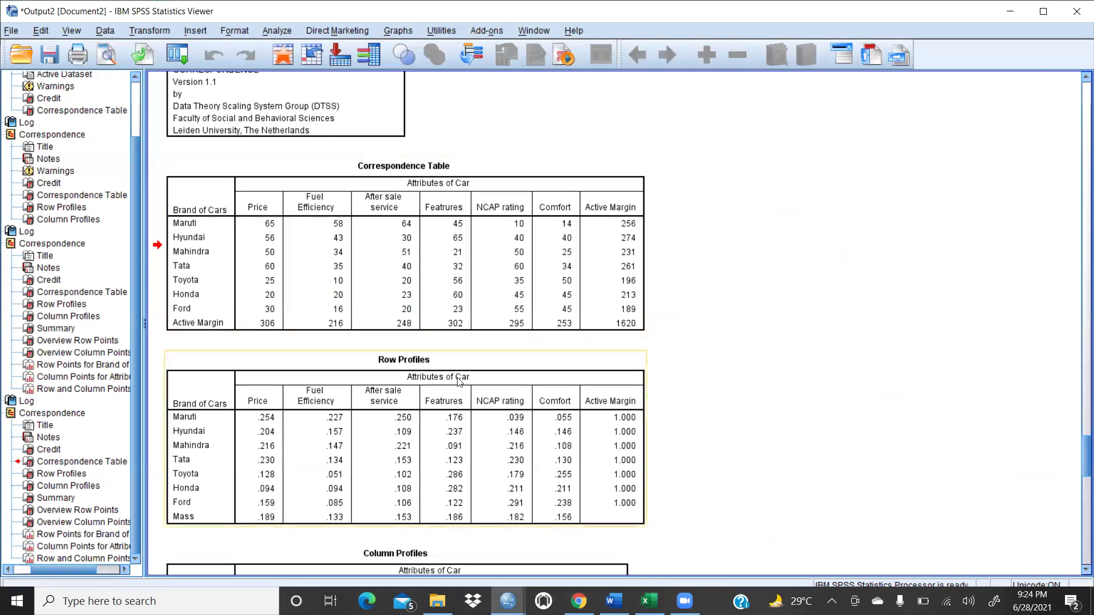
scroll(408, 404, "down", 2)
scroll(408, 403, "down", 4)
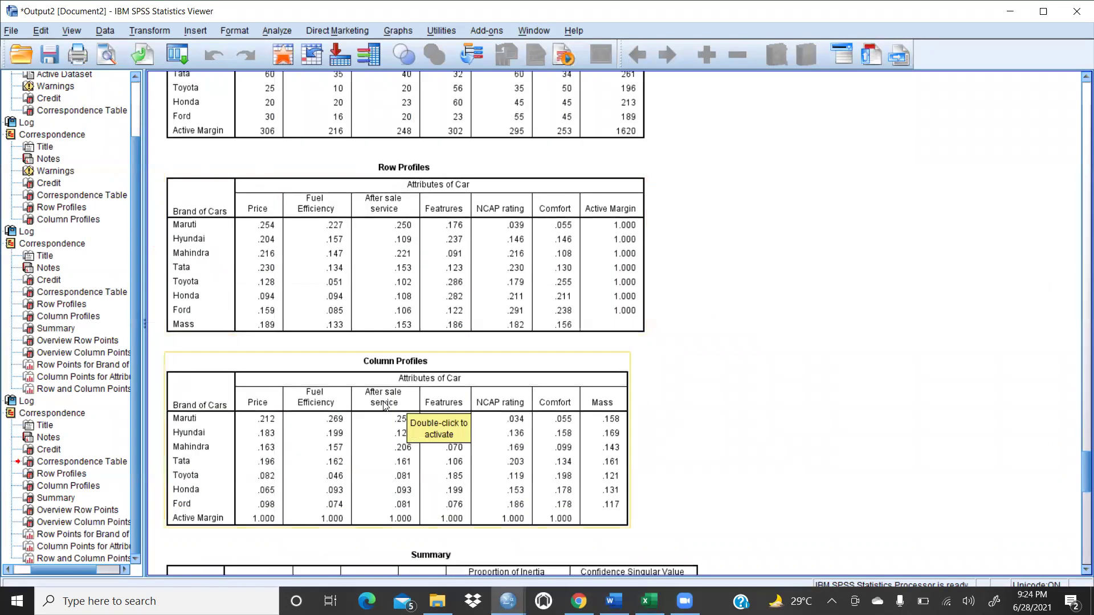
scroll(302, 450, "down", 2)
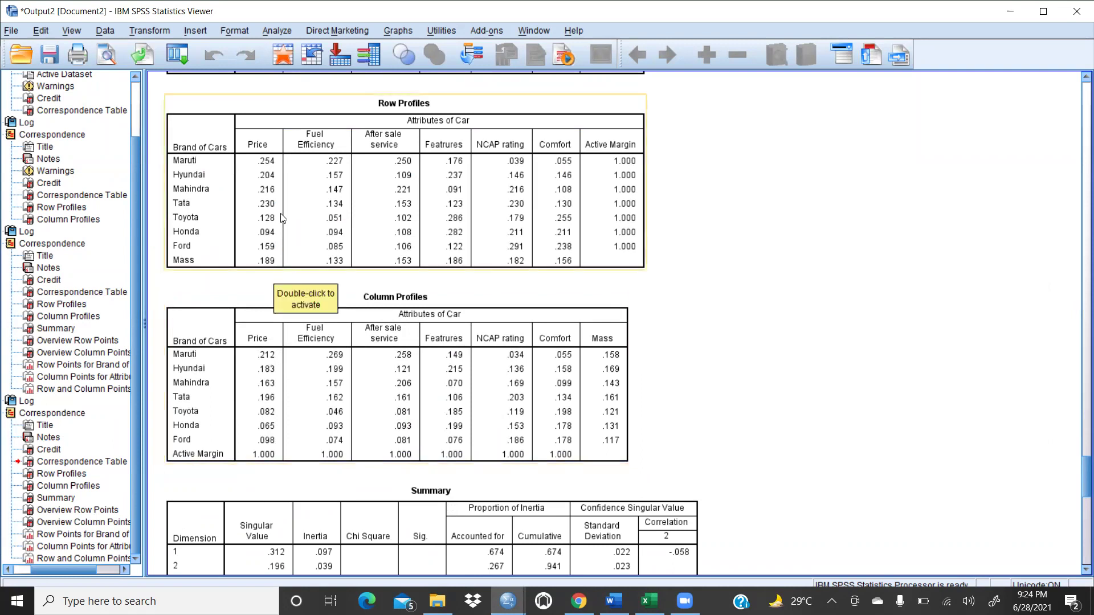
scroll(288, 214, "up", 4)
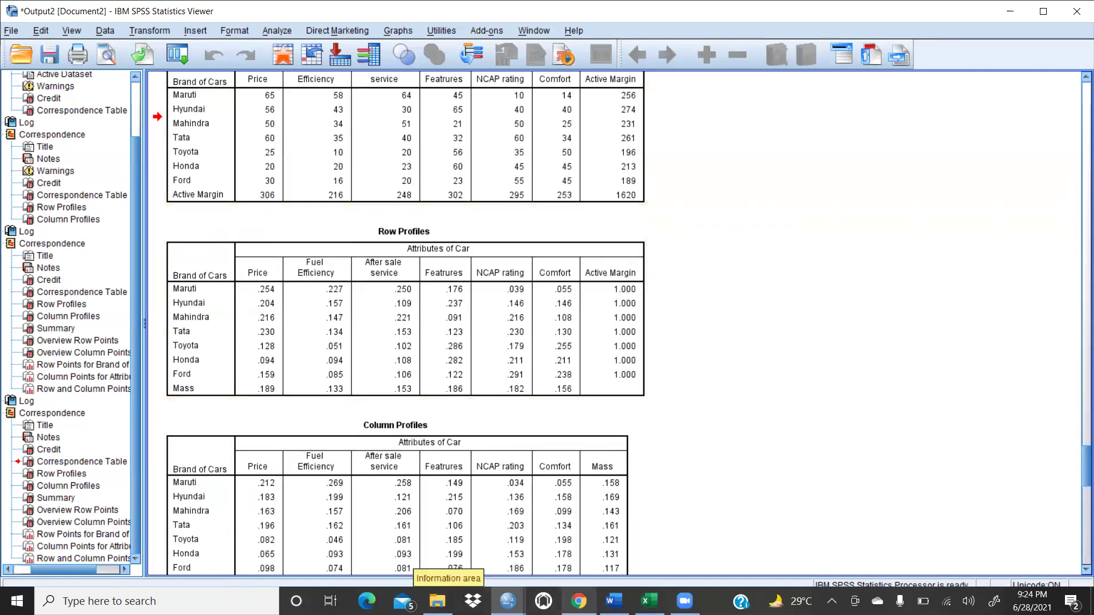
scroll(322, 460, "down", 2)
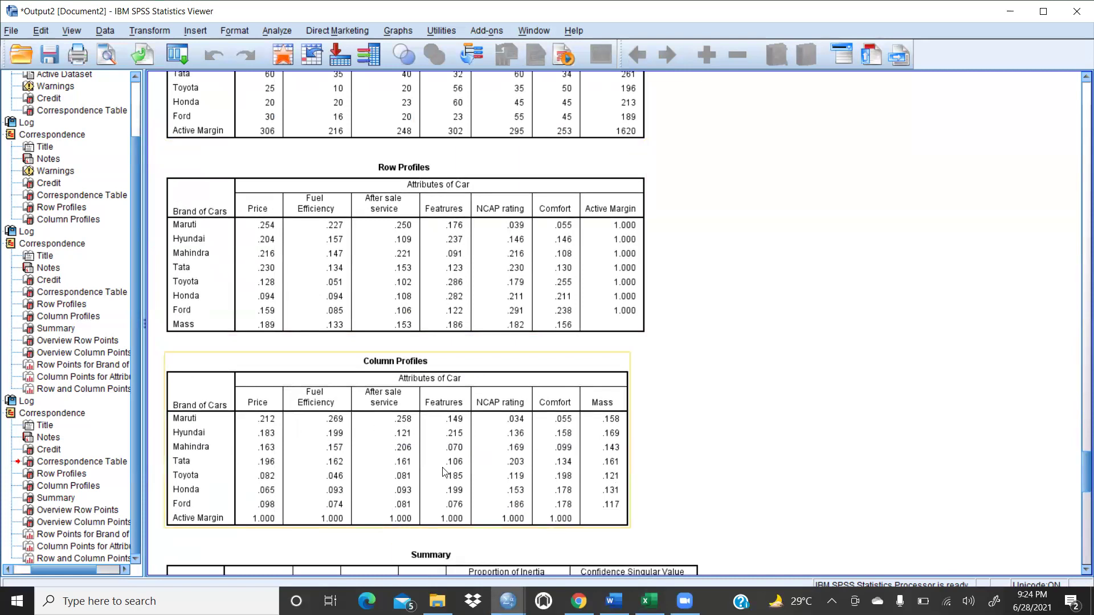
scroll(444, 470, "down", 6)
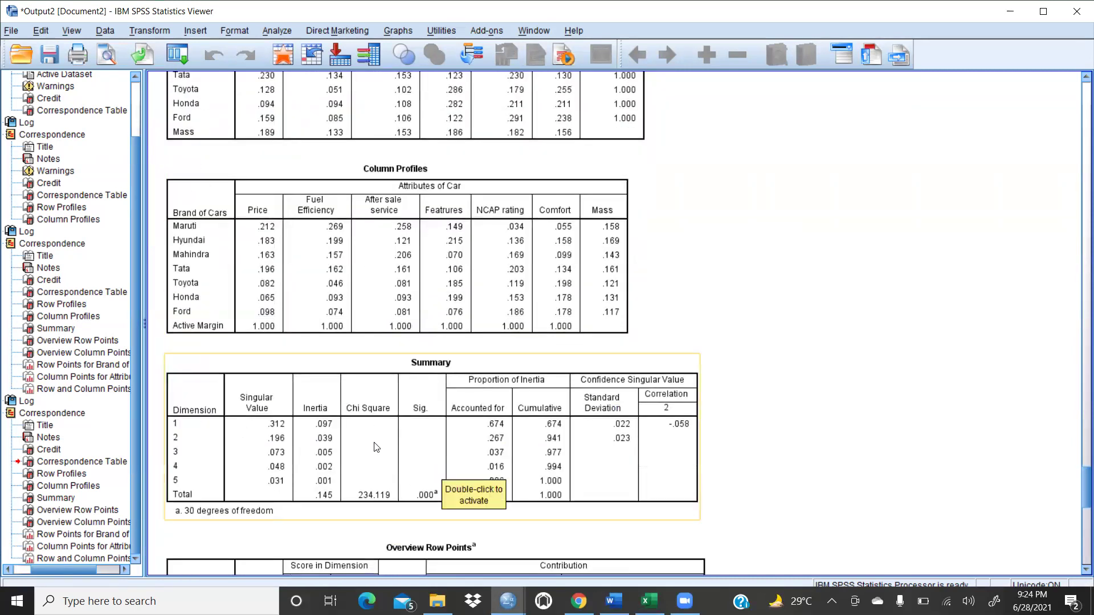
scroll(376, 447, "down", 2)
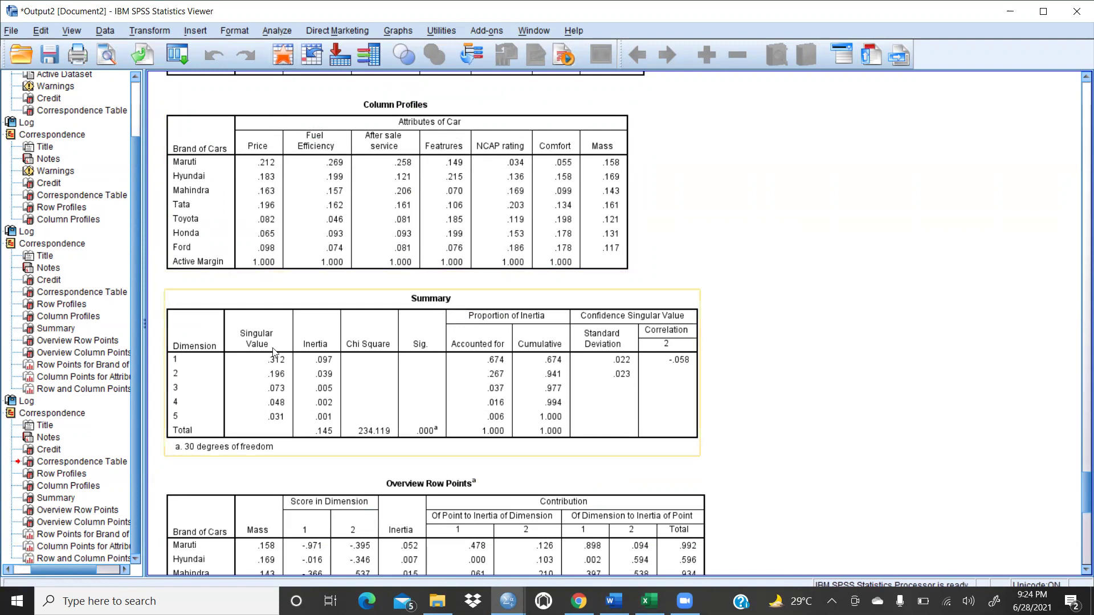
Check the Model settings of the Correspondence Analysis, including the dimensions in solution, and close the dialogs without running it.
left_click(277, 30)
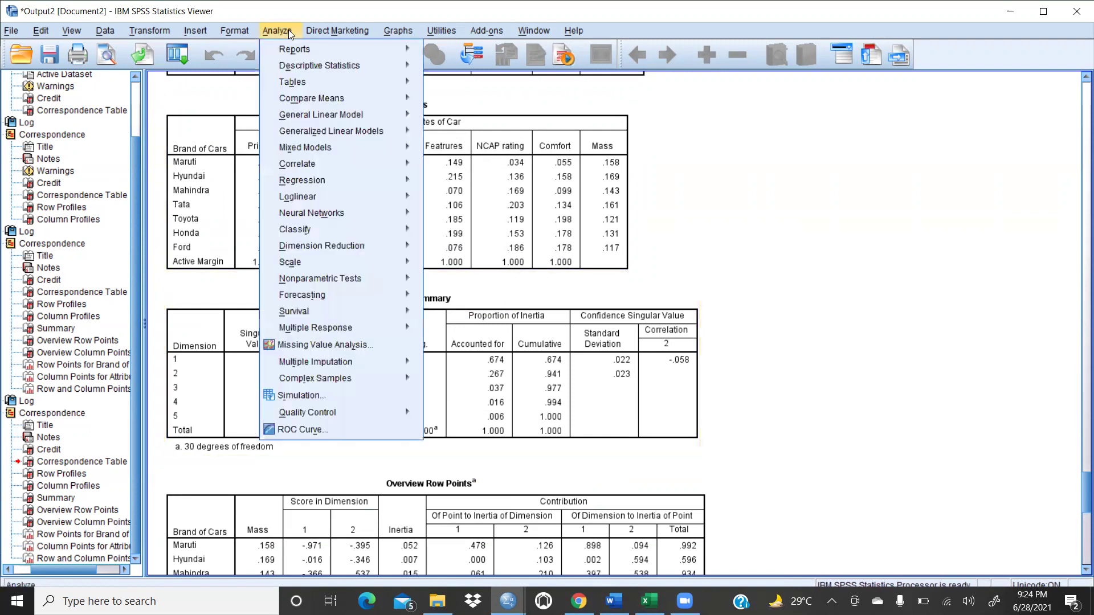
mouse_move(336, 245)
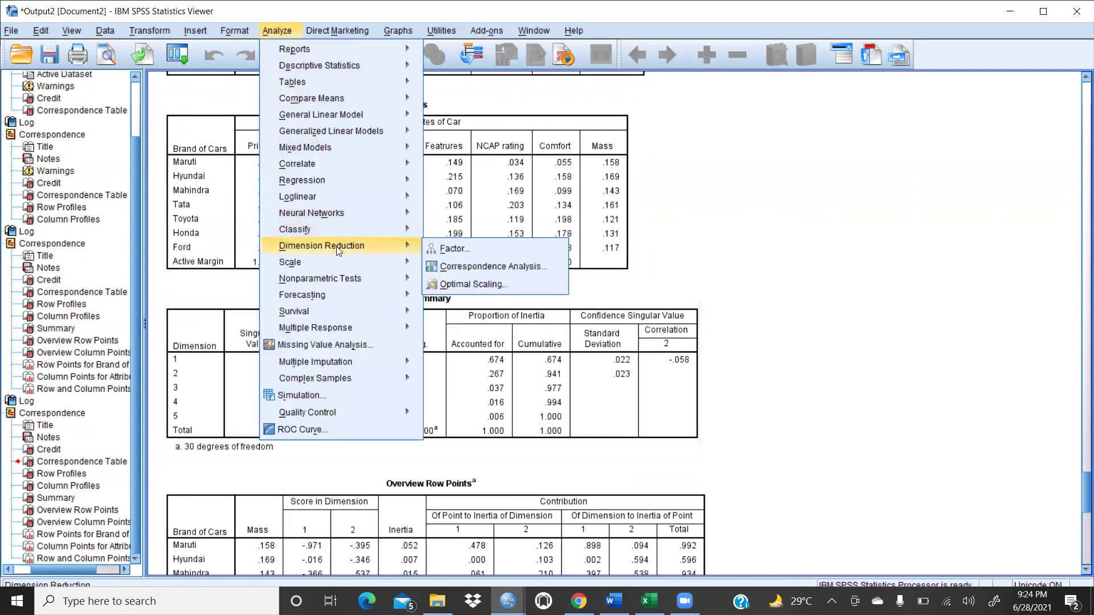
left_click(477, 264)
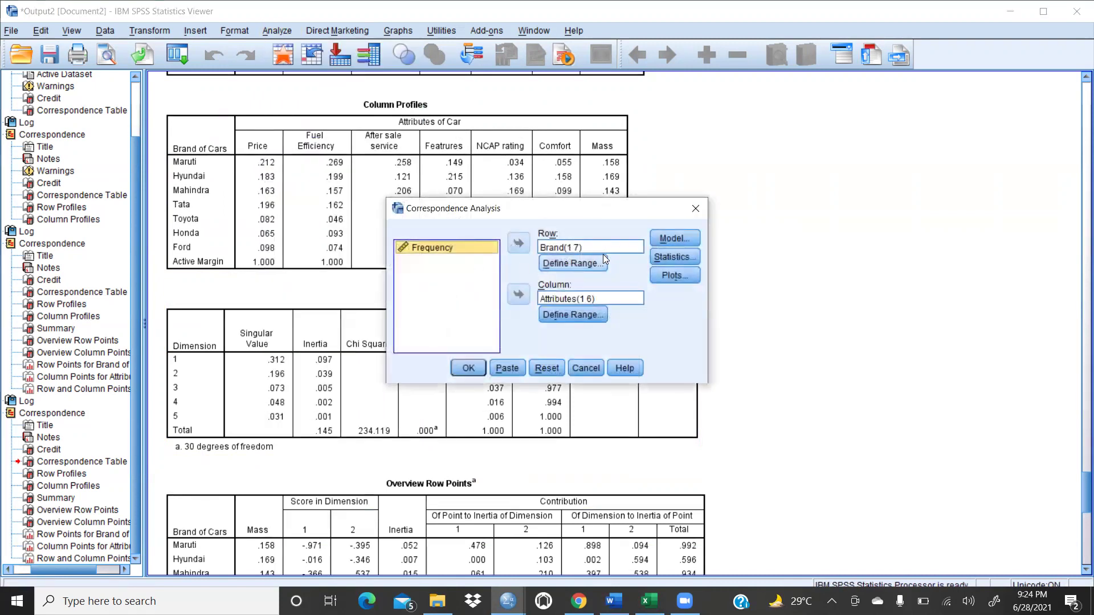
left_click(674, 239)
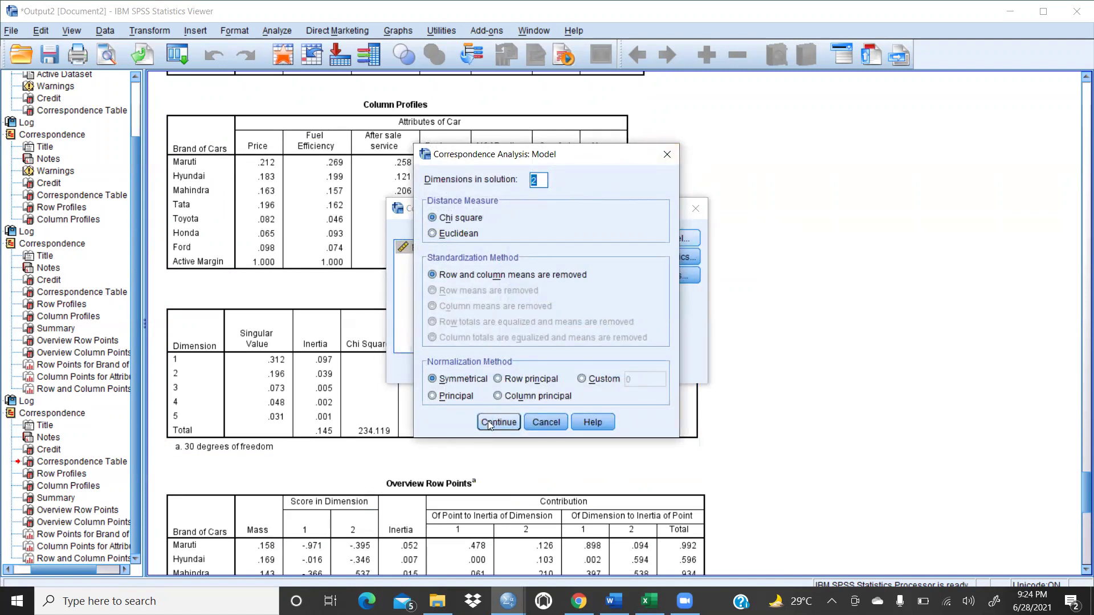
left_click(667, 154)
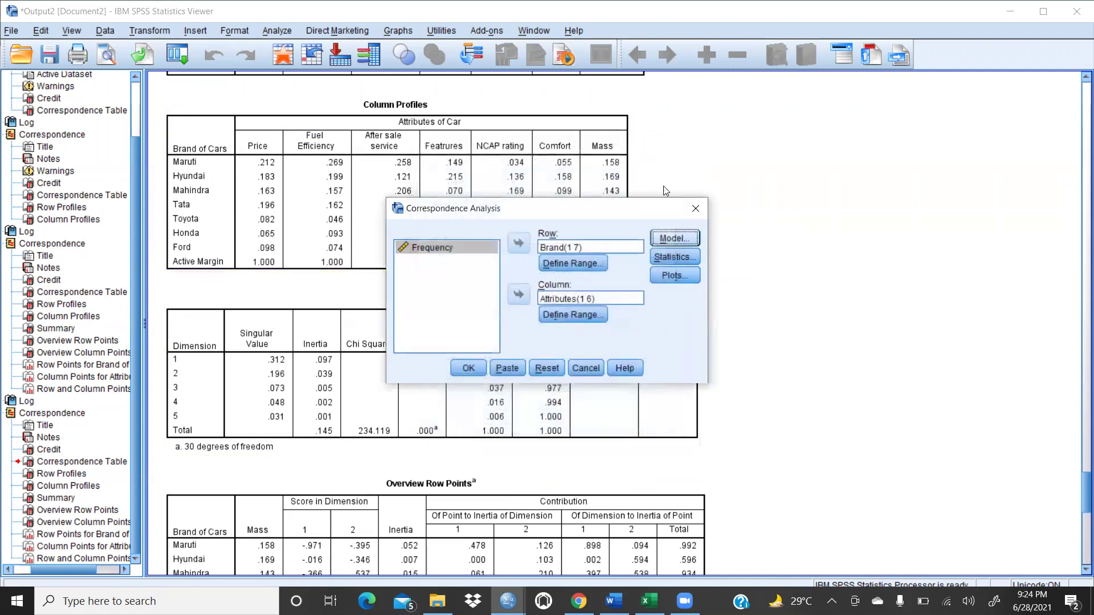
left_click(695, 209)
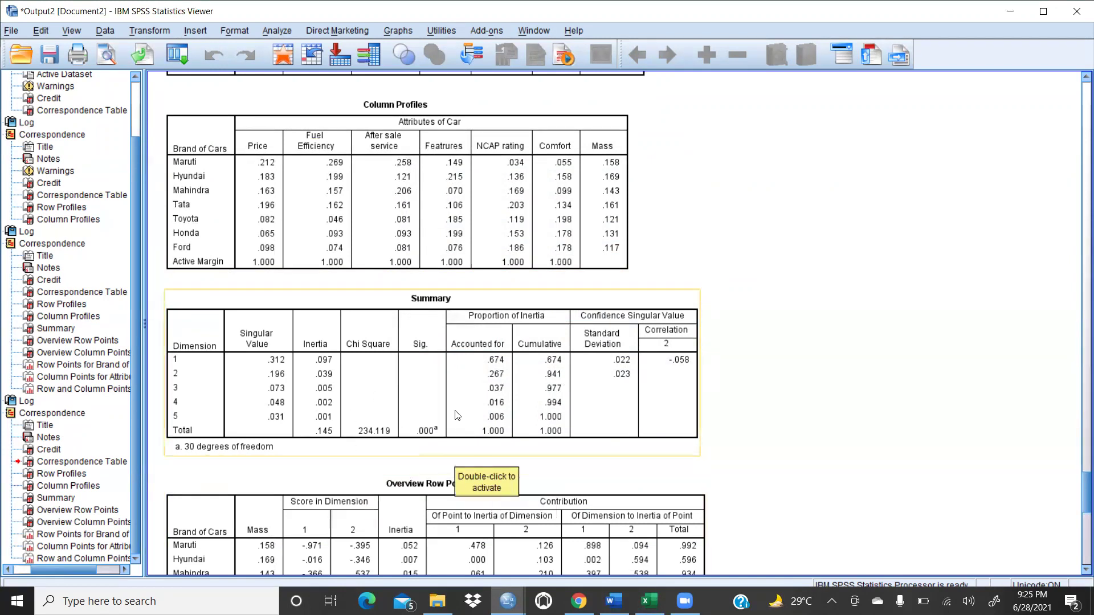
Select the Summary table in the SPSS output and switch to its commented copy in the Word document.
right_click(640, 383)
left_click(659, 413)
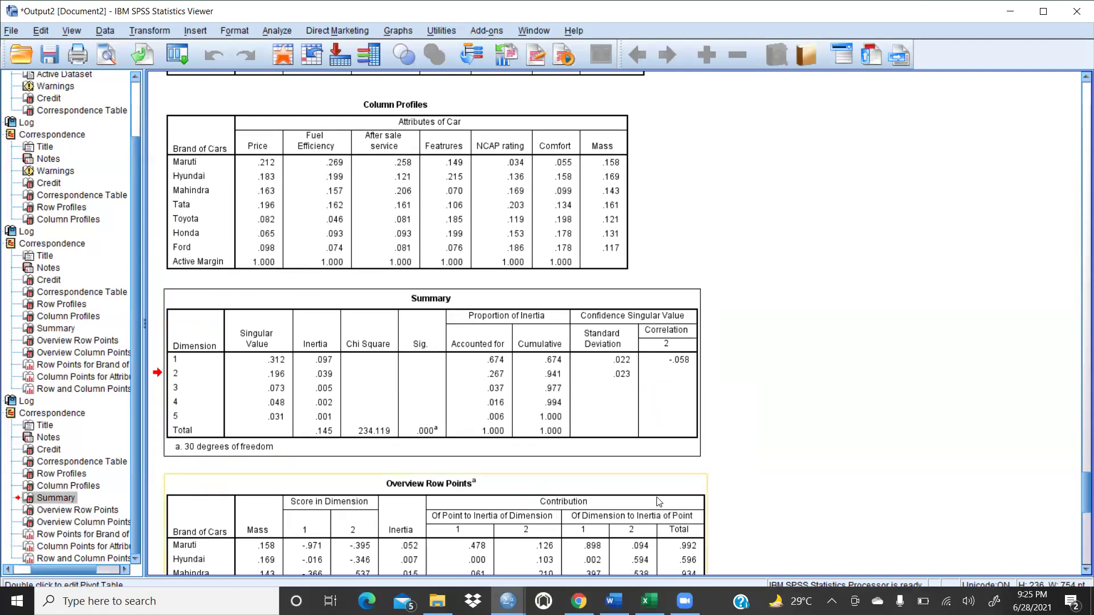
left_click(614, 601)
scroll(599, 373, "down", 1)
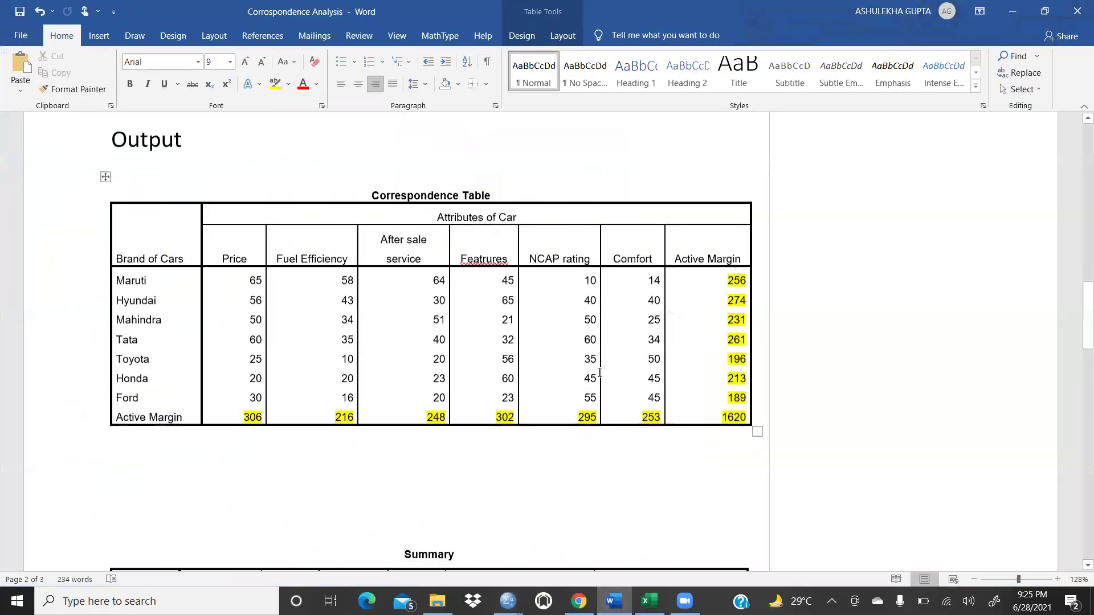
scroll(599, 373, "down", 5)
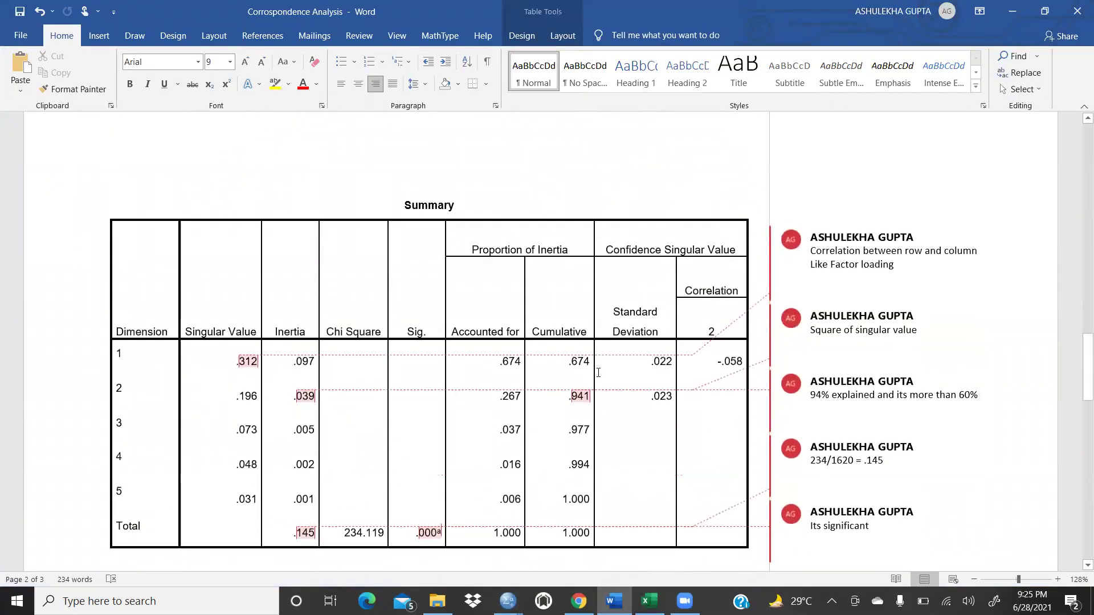
scroll(499, 424, "down", 1)
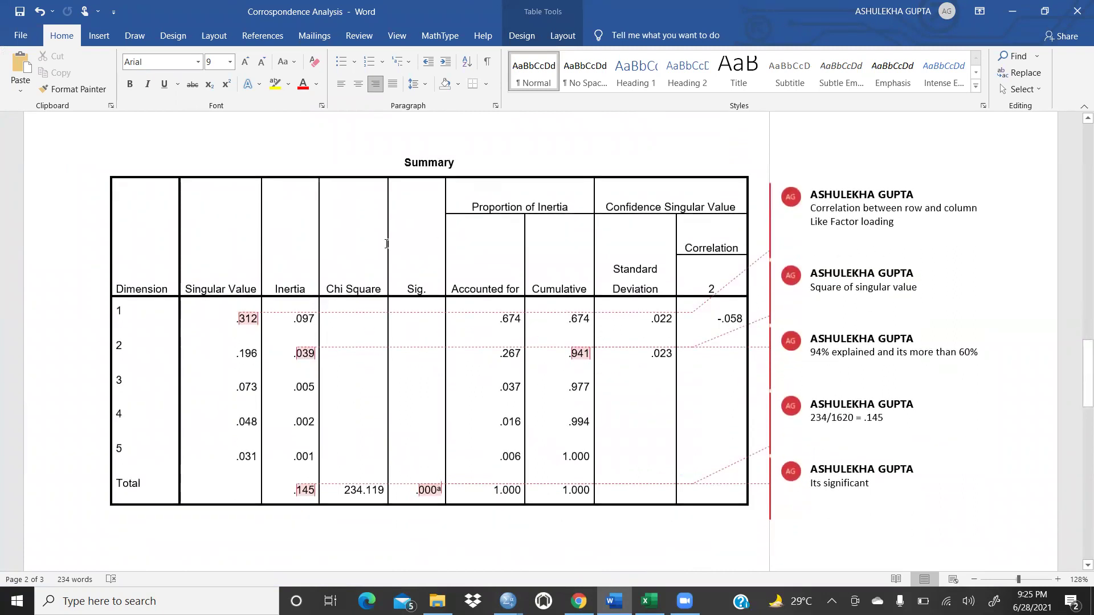
Highlight in yellow the decimal point of dimension 1's singular value and its comment "Correlation between row and column Like Factor loading".
double_click(249, 318)
key("Left")
mouse_move(814, 224)
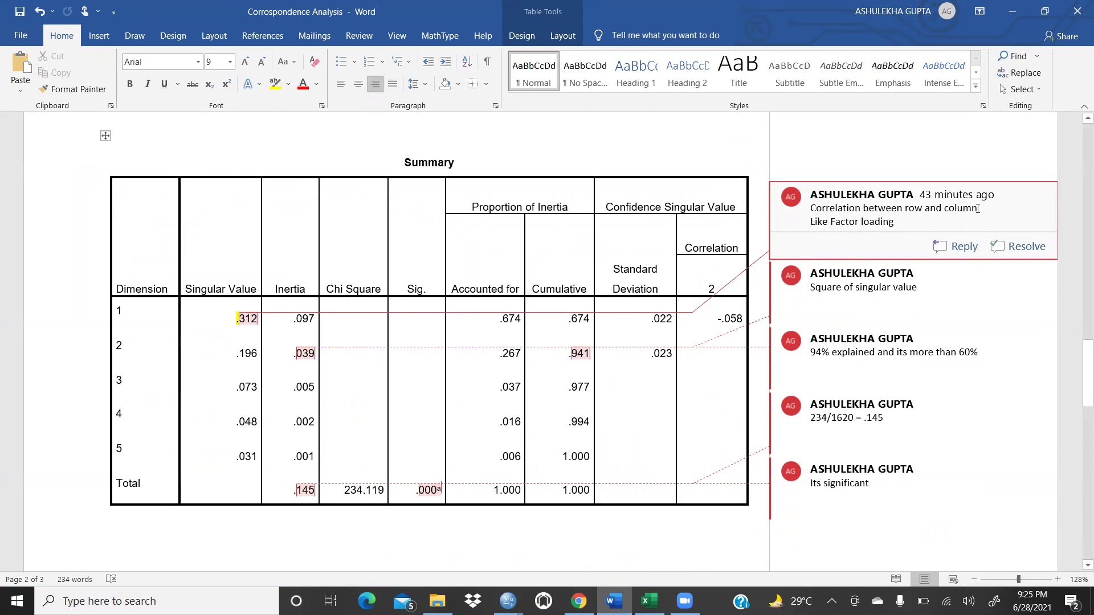
left_click_drag(811, 208, 907, 223)
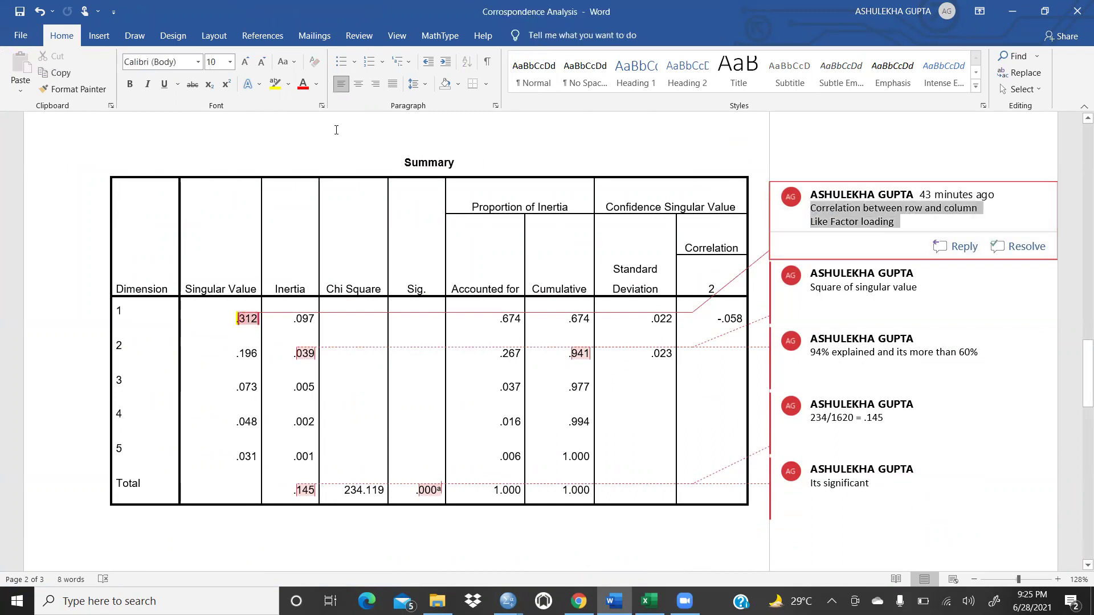
left_click(274, 84)
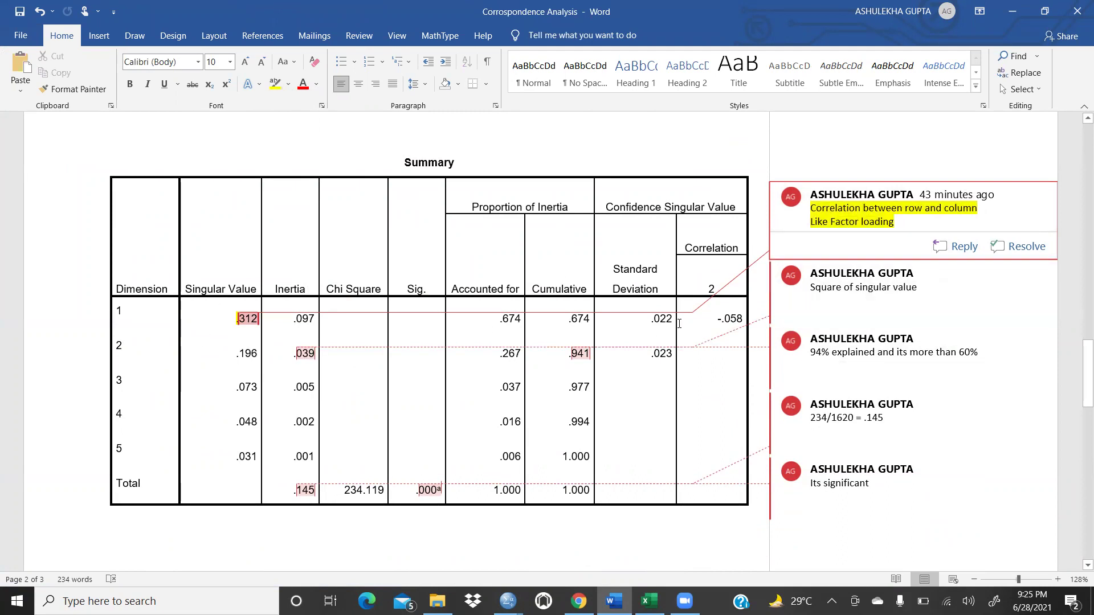
Highlight the Inertia comment "Square of singular value" in yellow and select dimension 2's singular value in the Summary table.
mouse_move(816, 288)
double_click(290, 352)
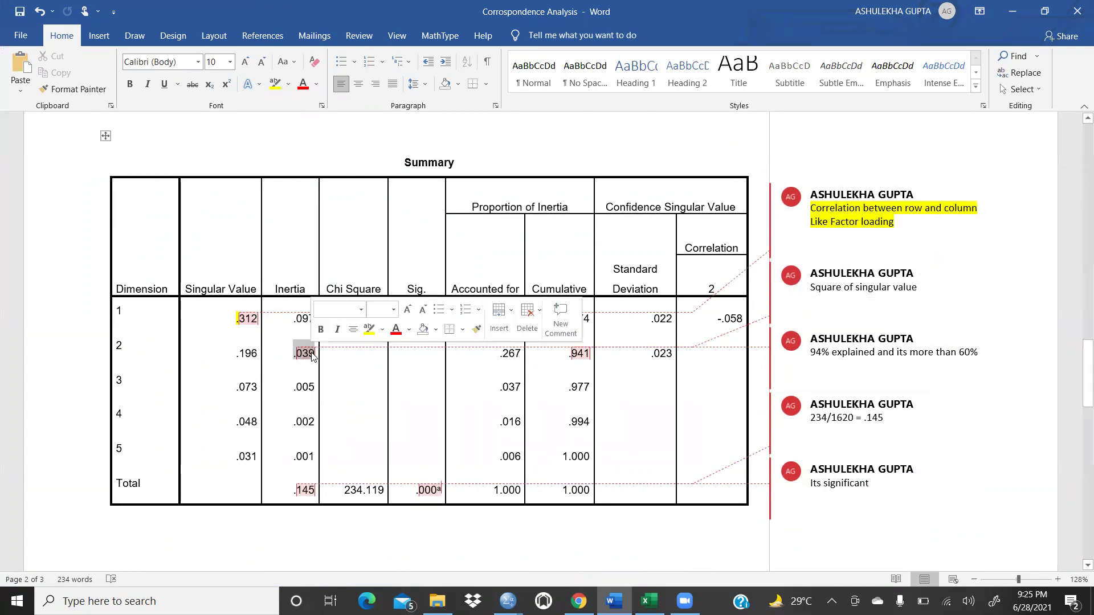
double_click(280, 288)
mouse_move(872, 316)
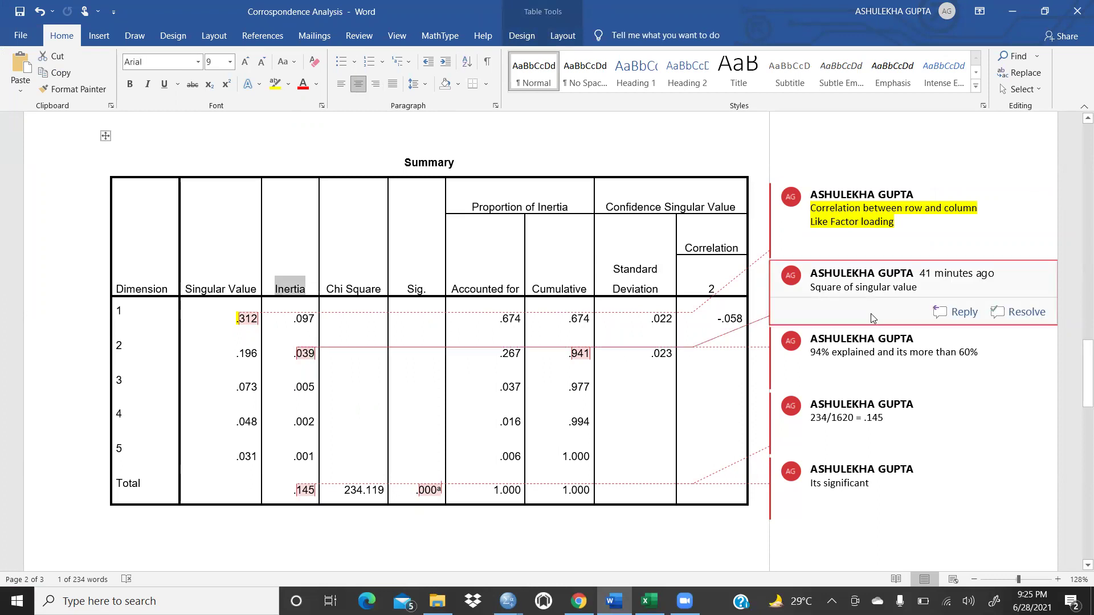
triple_click(813, 288)
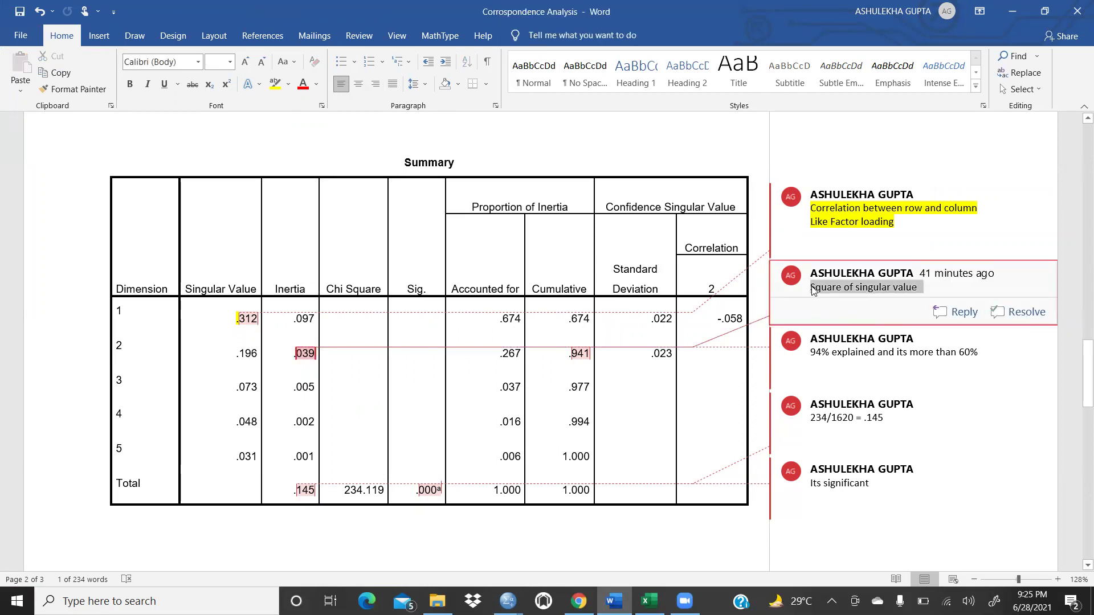
left_click(275, 83)
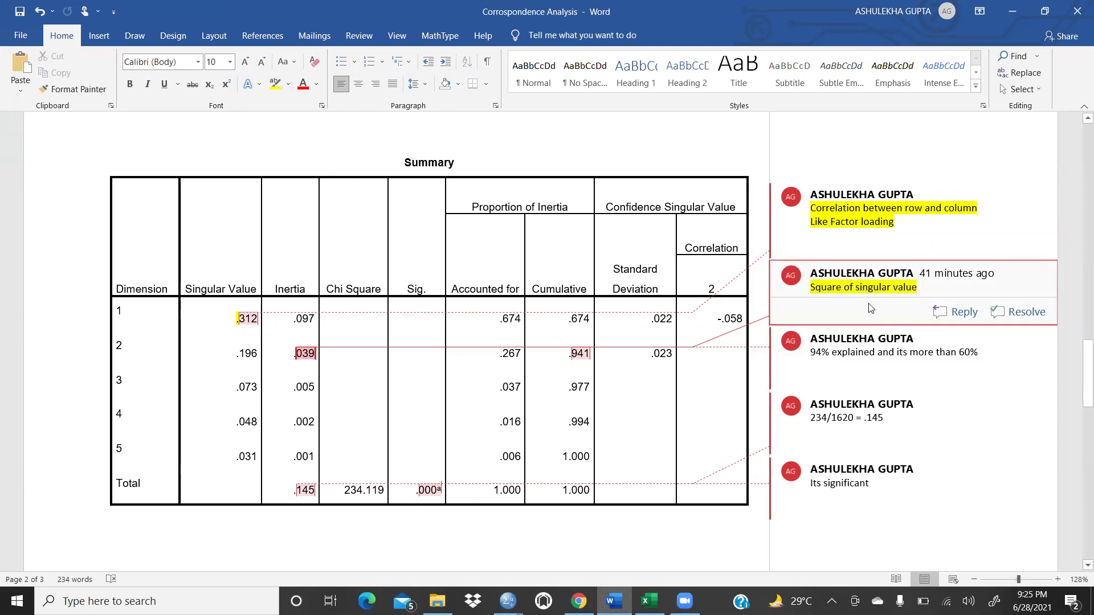
double_click(233, 352)
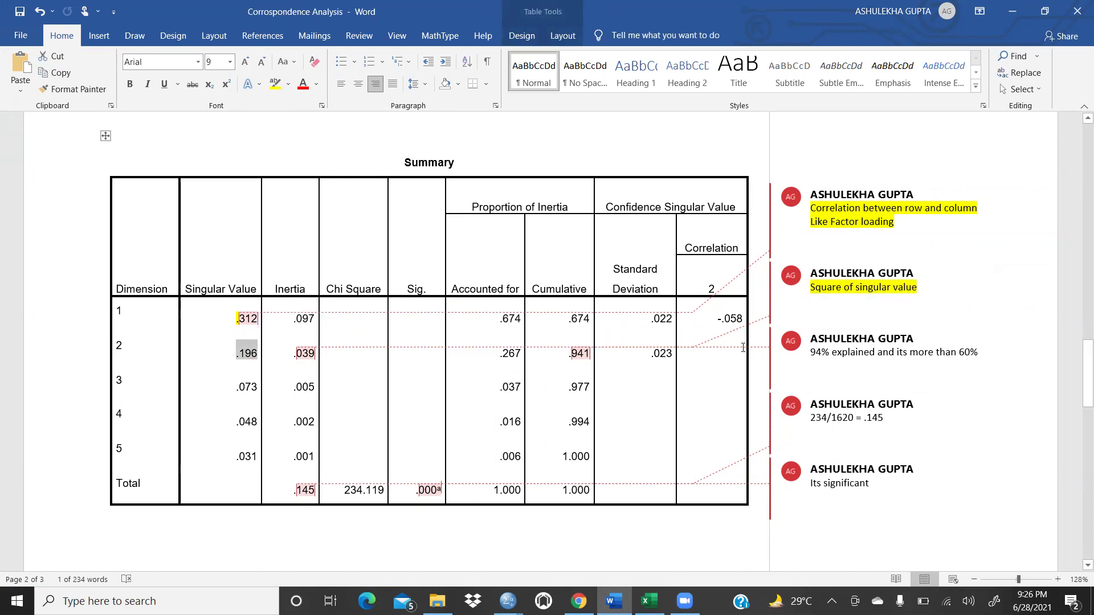
Highlight the comment "94% explained and its more than 60%" in yellow.
mouse_move(829, 349)
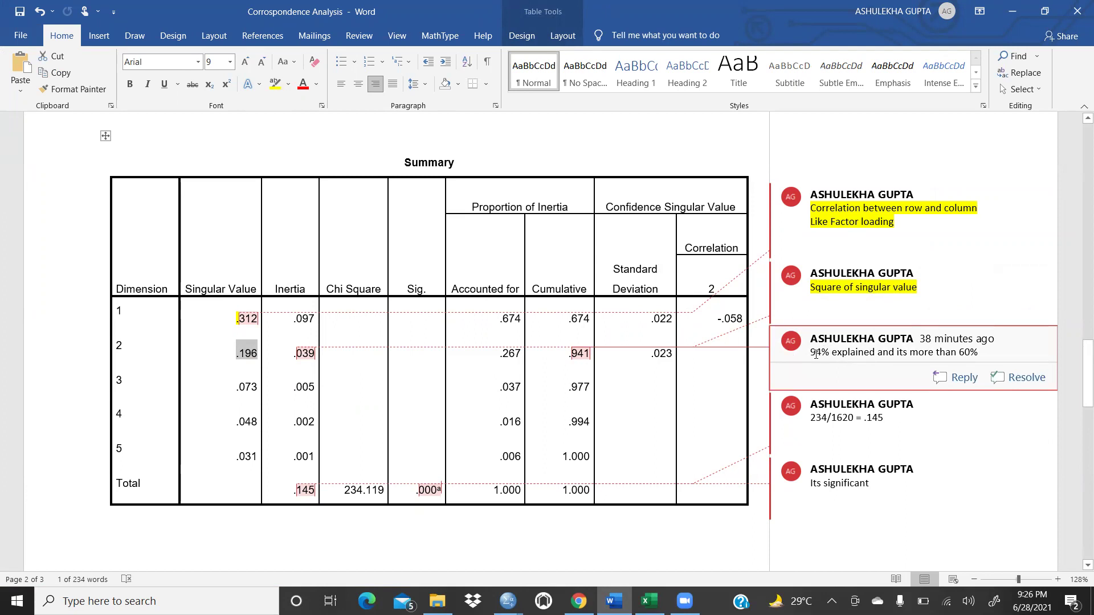
left_click_drag(812, 357, 999, 360)
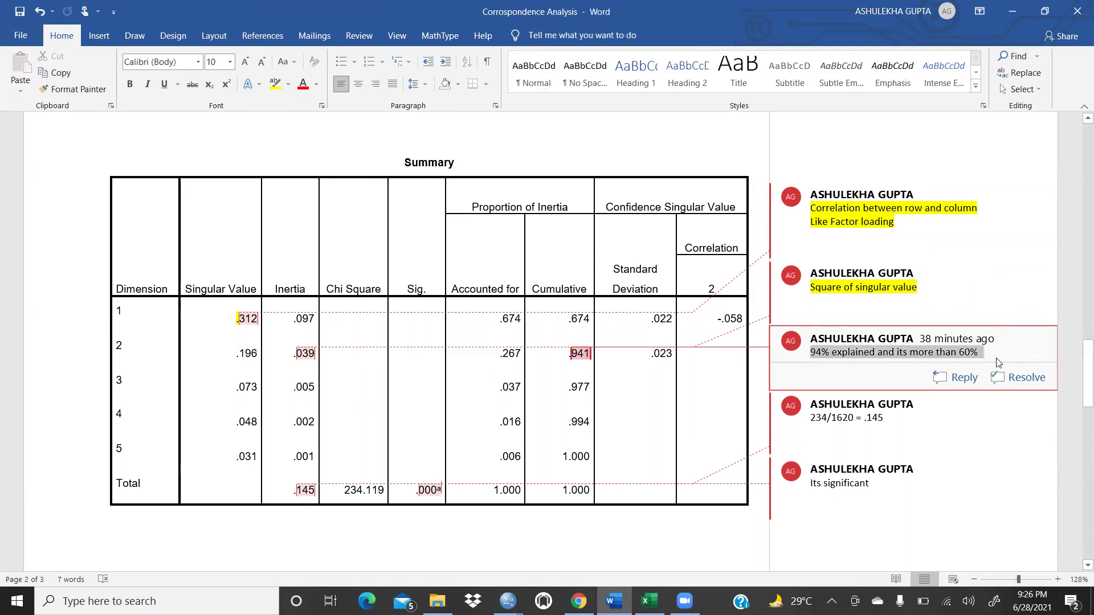
left_click(275, 83)
mouse_move(866, 440)
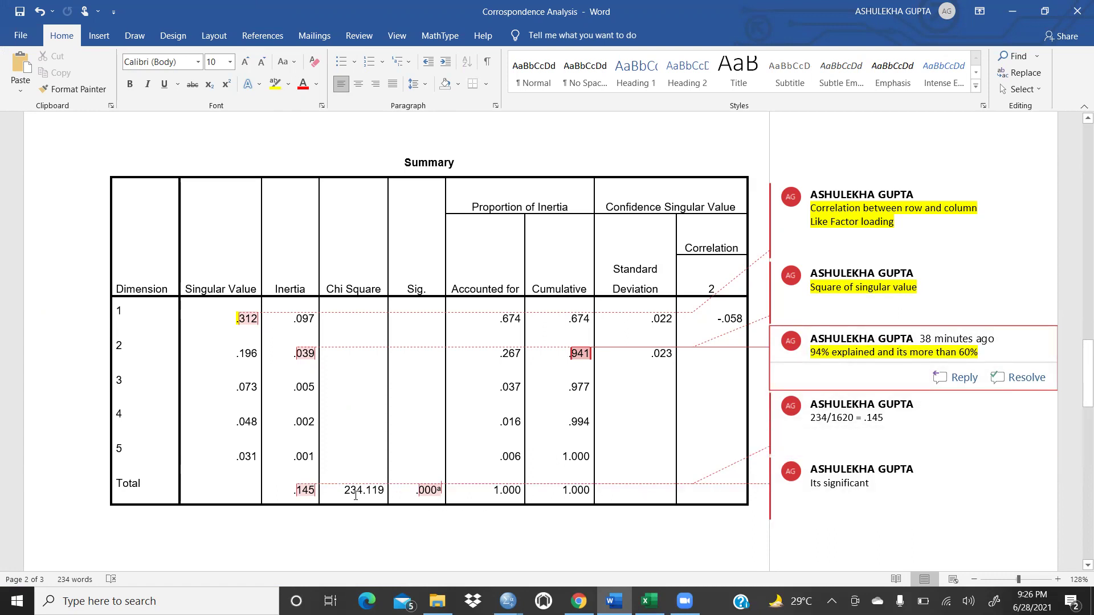
Highlight the comment "234/1620 = .145" in yellow and check its divisor against the grand total in the Correspondence Table.
left_click_drag(336, 487, 437, 489)
left_click(437, 489)
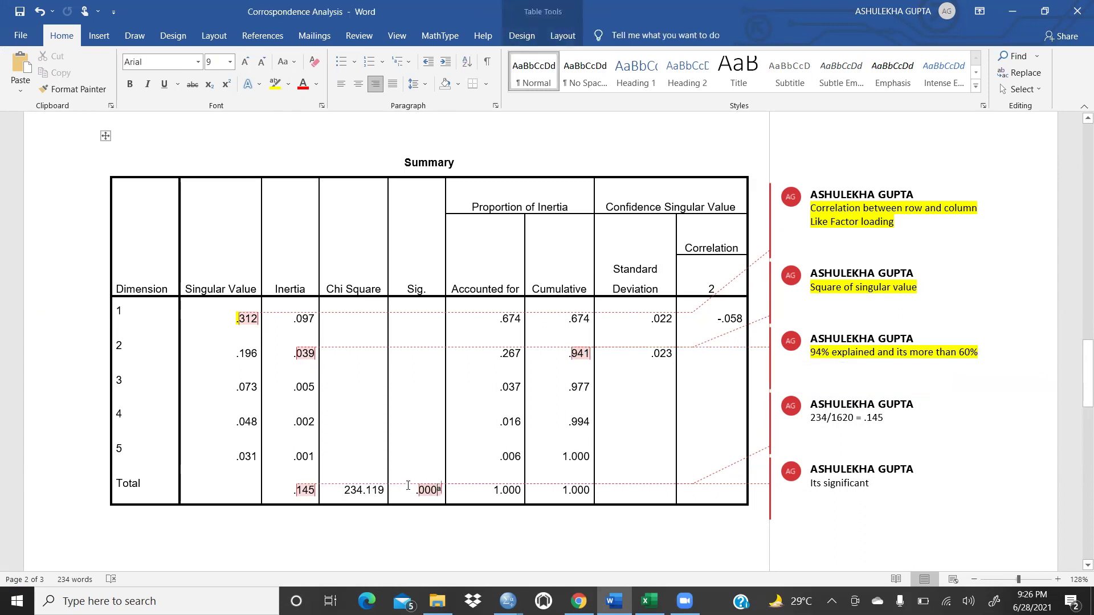
left_click(816, 421)
left_click_drag(337, 488, 364, 487)
double_click(363, 487)
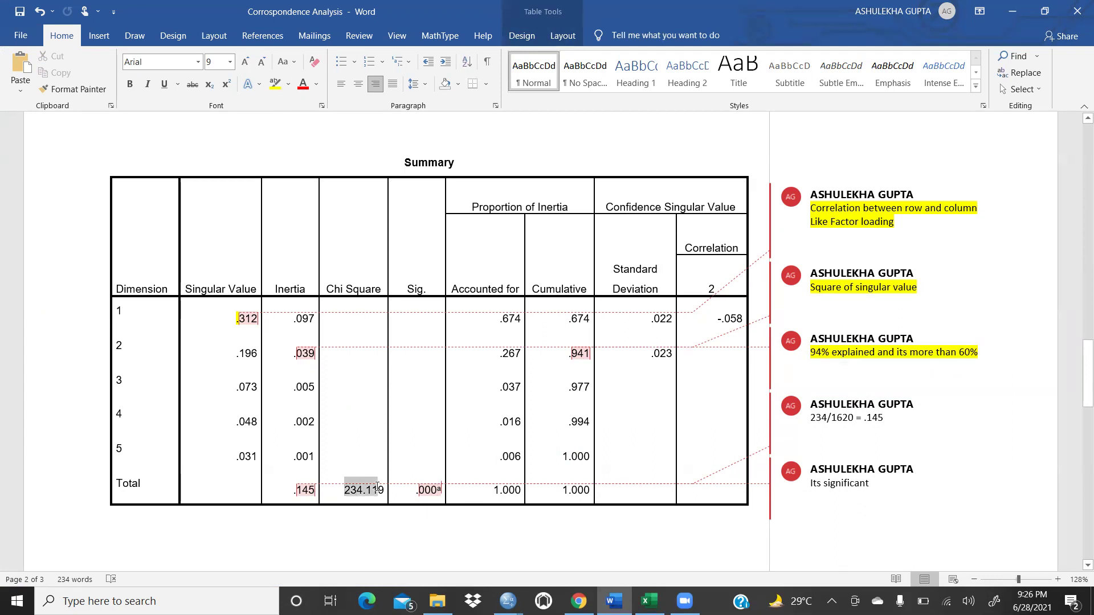
left_click(809, 421)
left_click(275, 84)
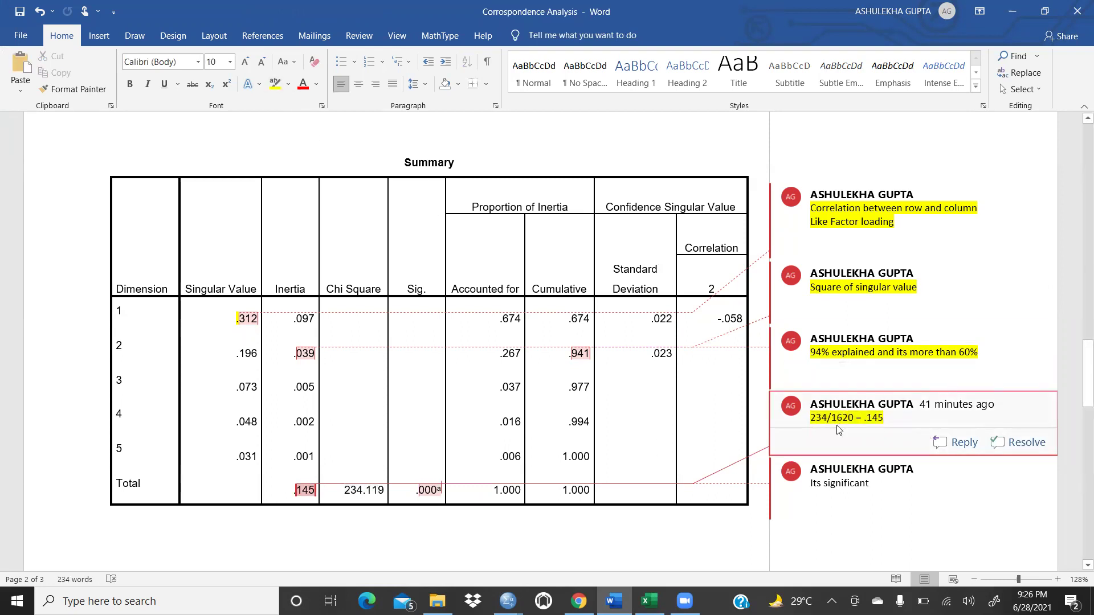
scroll(712, 456, "up", 8)
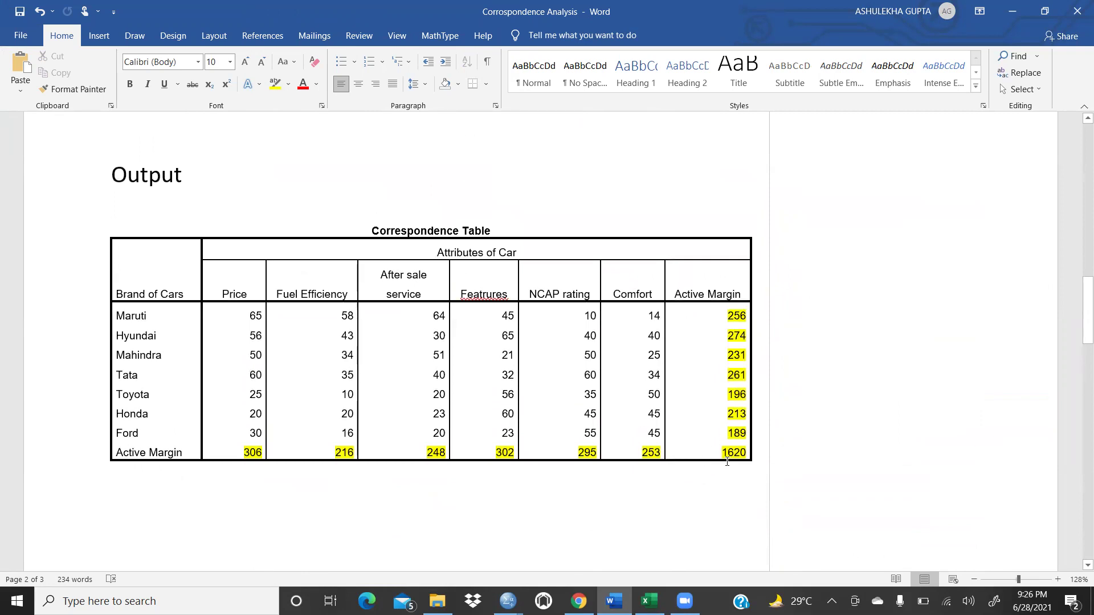
scroll(727, 461, "down", 8)
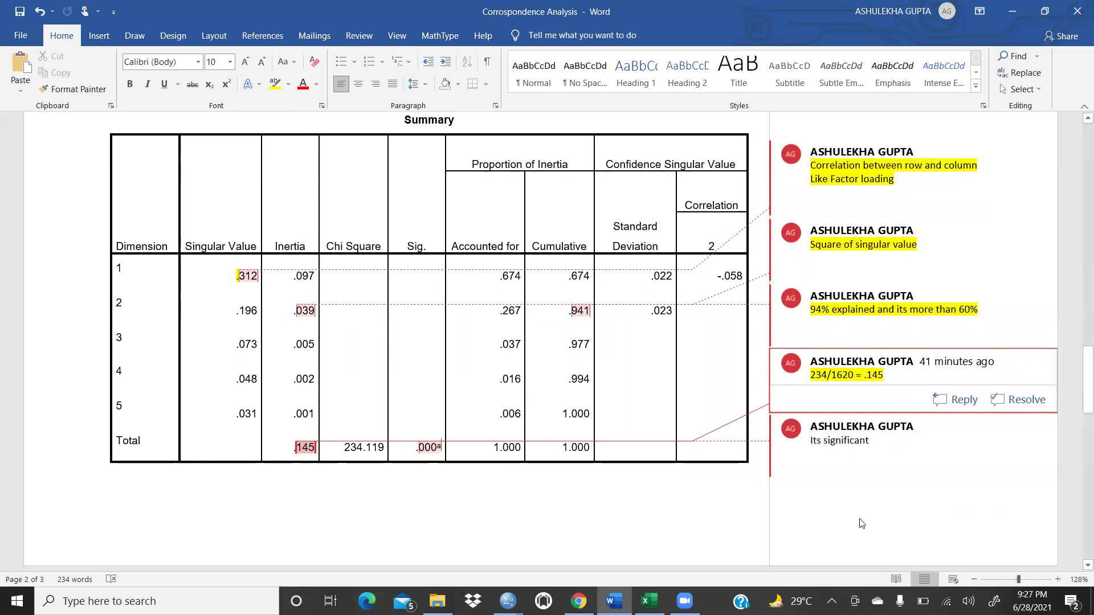
Highlight the comment "Its significant" on the Summary table's Sig. value in yellow.
mouse_move(975, 453)
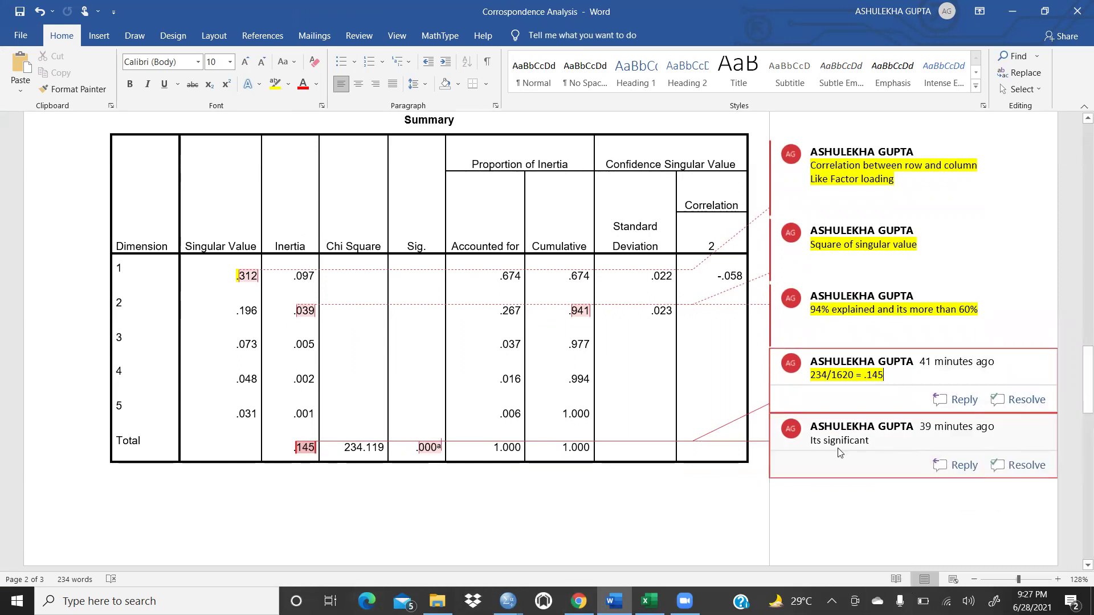
left_click_drag(807, 442, 875, 448)
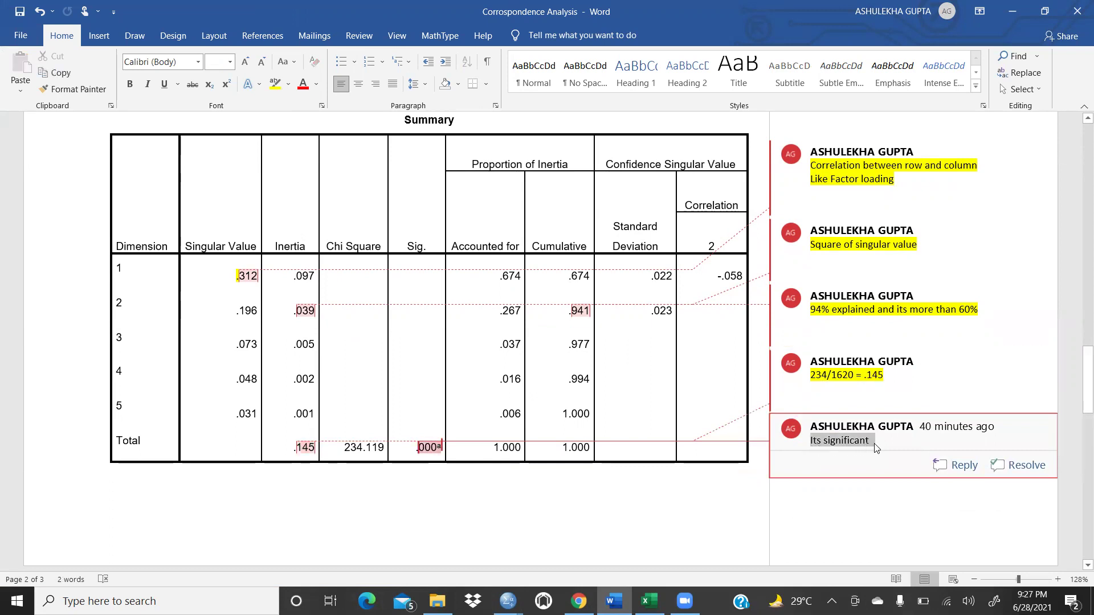
left_click(275, 84)
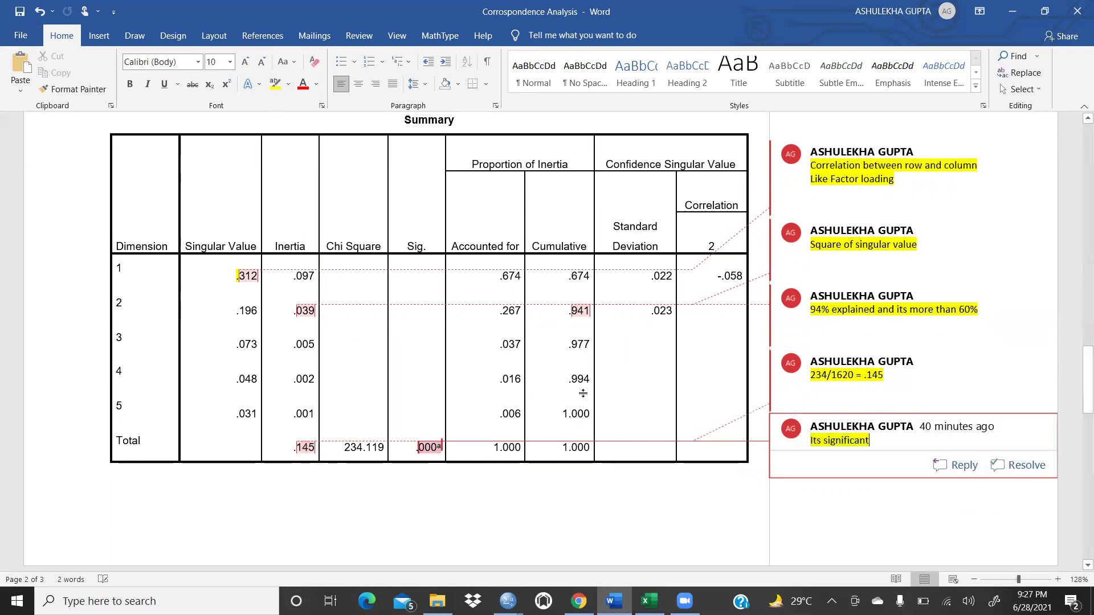
Switch to the SPSS output and look through the Overview Row Points and Overview Column Points tables below the Summary table.
scroll(590, 433, "down", 3)
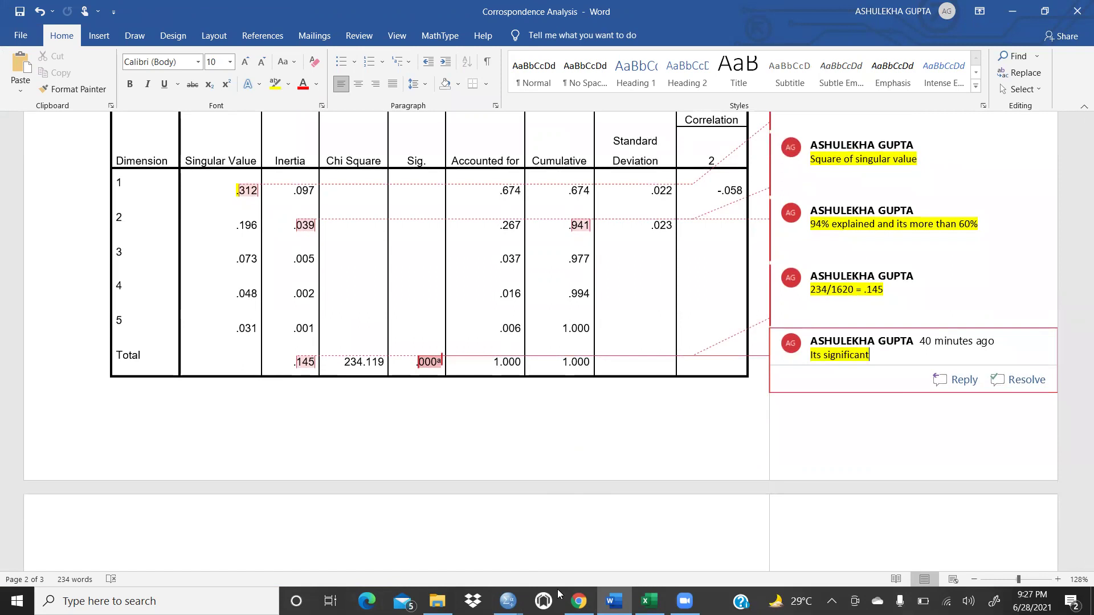
mouse_move(555, 597)
left_click(605, 547)
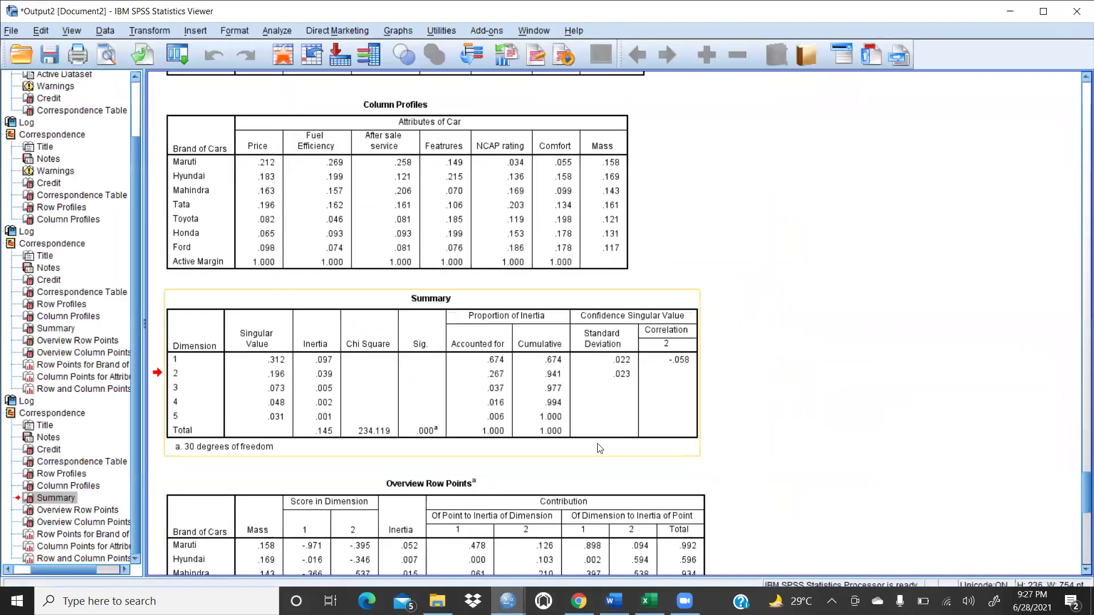
scroll(550, 353, "down", 6)
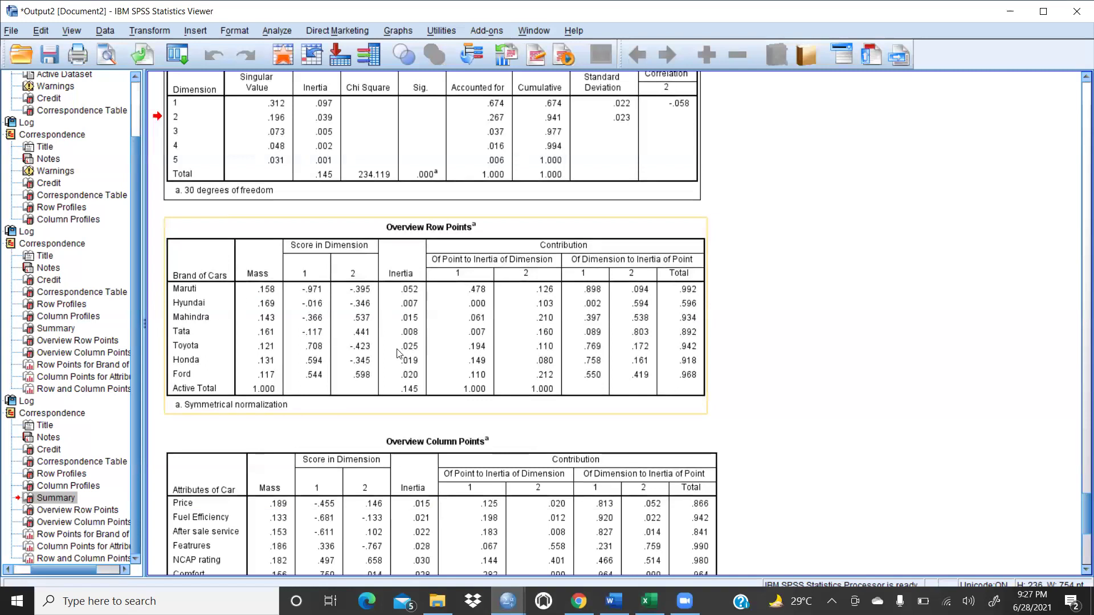
scroll(397, 352, "down", 3)
scroll(444, 351, "up", 3)
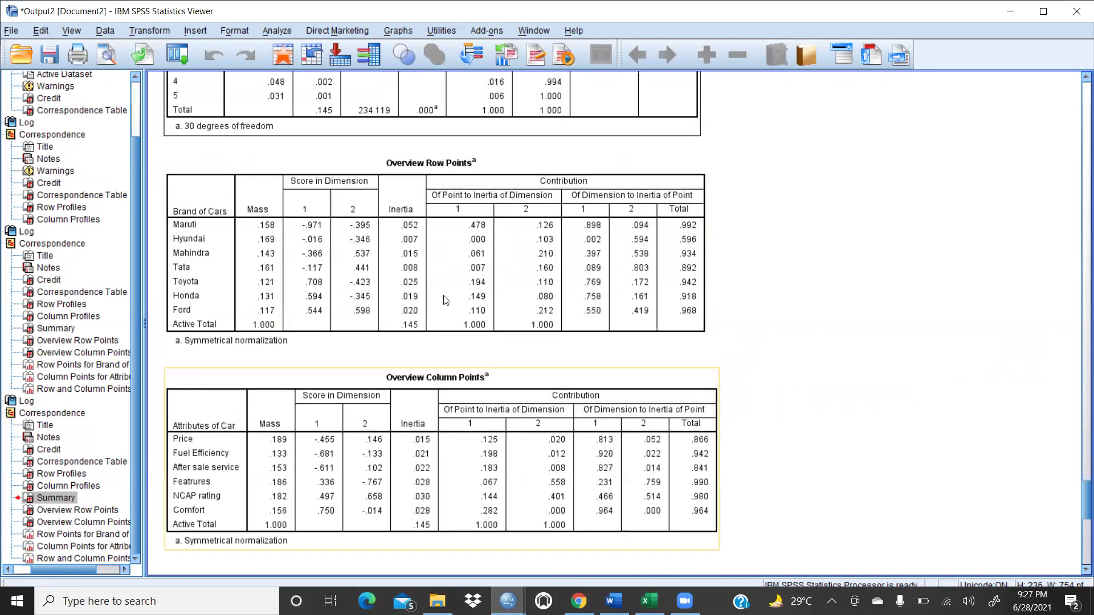
scroll(447, 395, "down", 4)
scroll(447, 393, "up", 1)
scroll(447, 393, "down", 5)
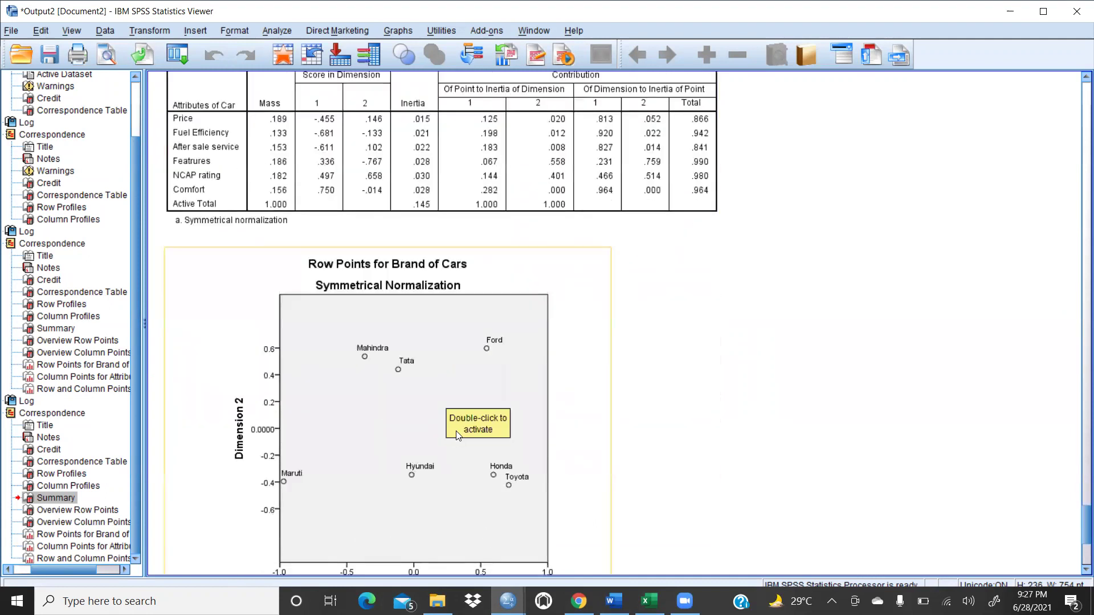
Add reference lines at 0.0 on Dimension 1 and Dimension 2 to the Row Points for Brand of Cars chart and close its editor.
scroll(446, 393, "down", 2)
left_click(465, 376)
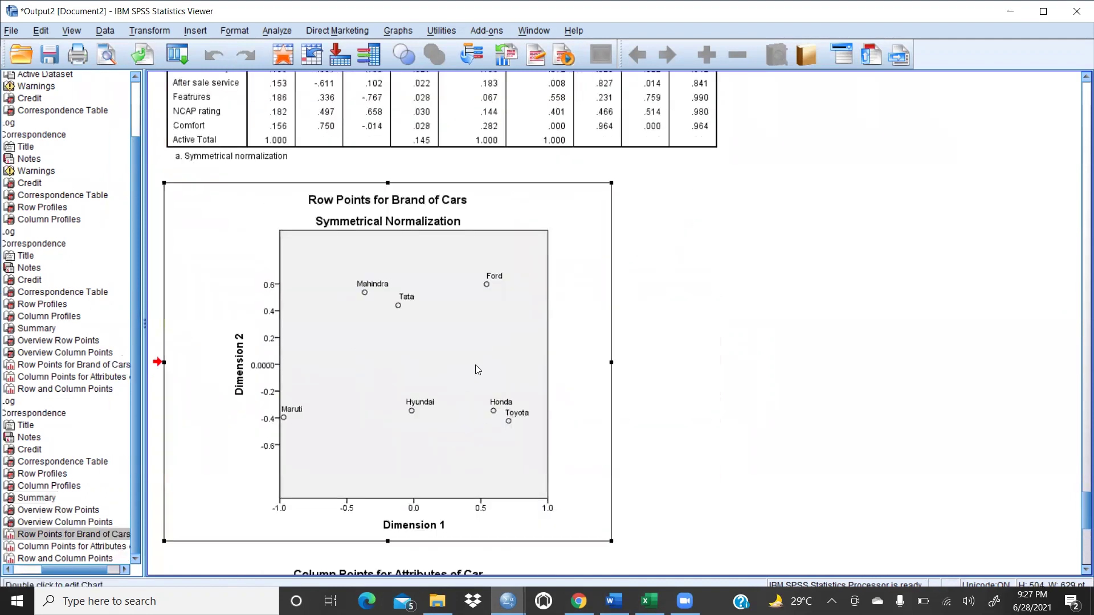
double_click(482, 329)
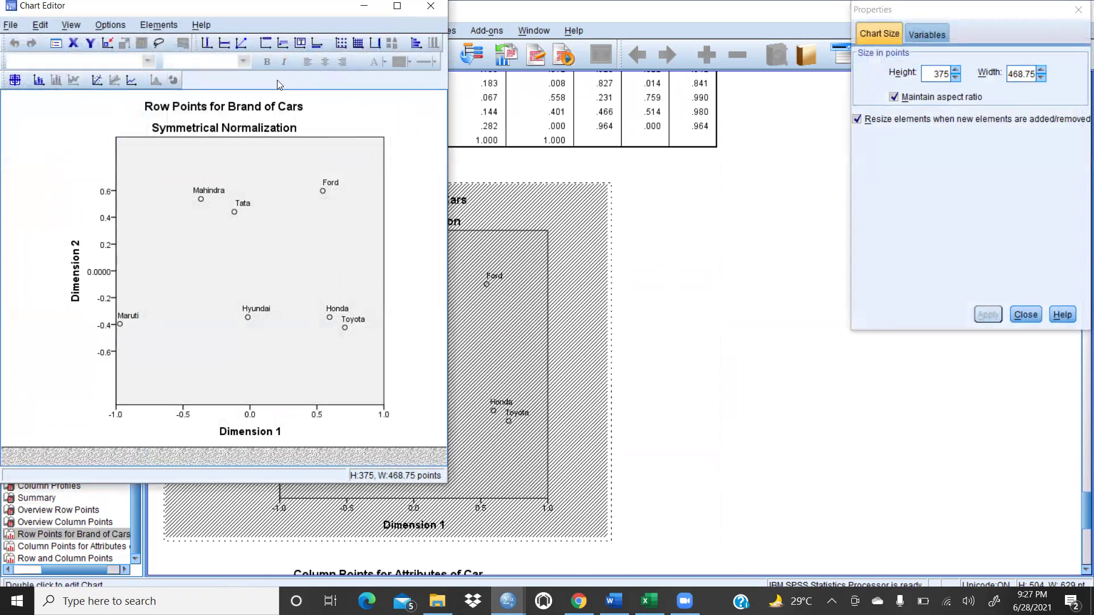
left_click(207, 44)
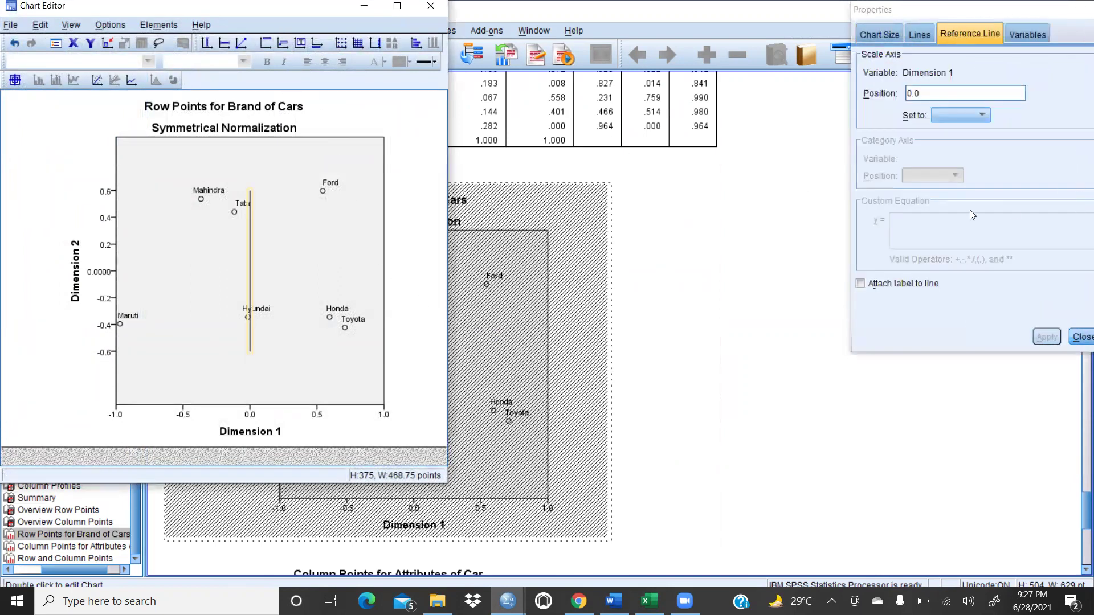
left_click(225, 43)
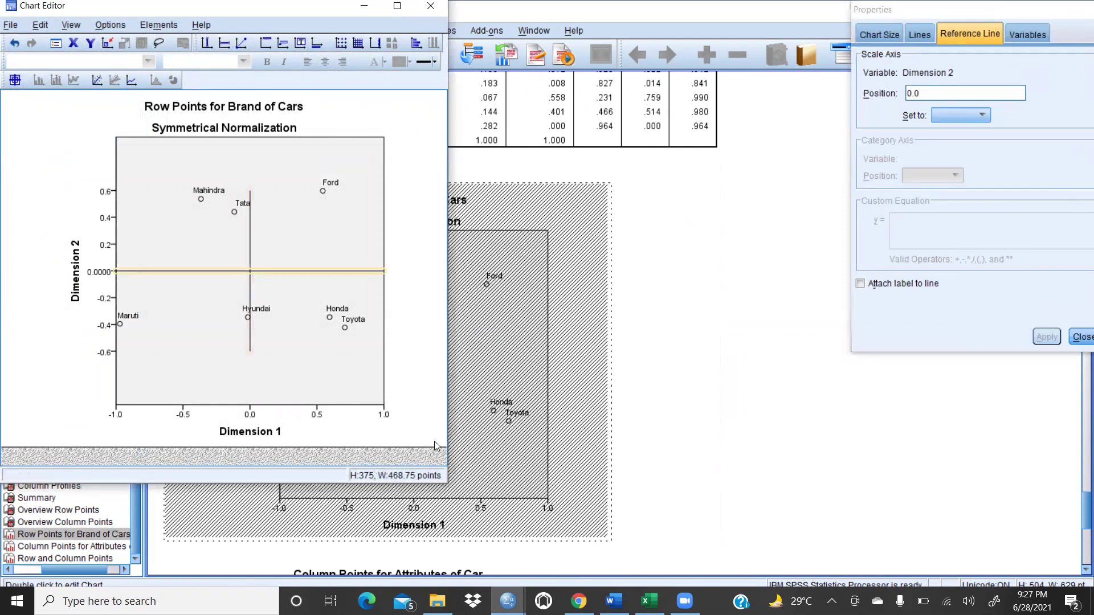
left_click(747, 346)
left_click(596, 384)
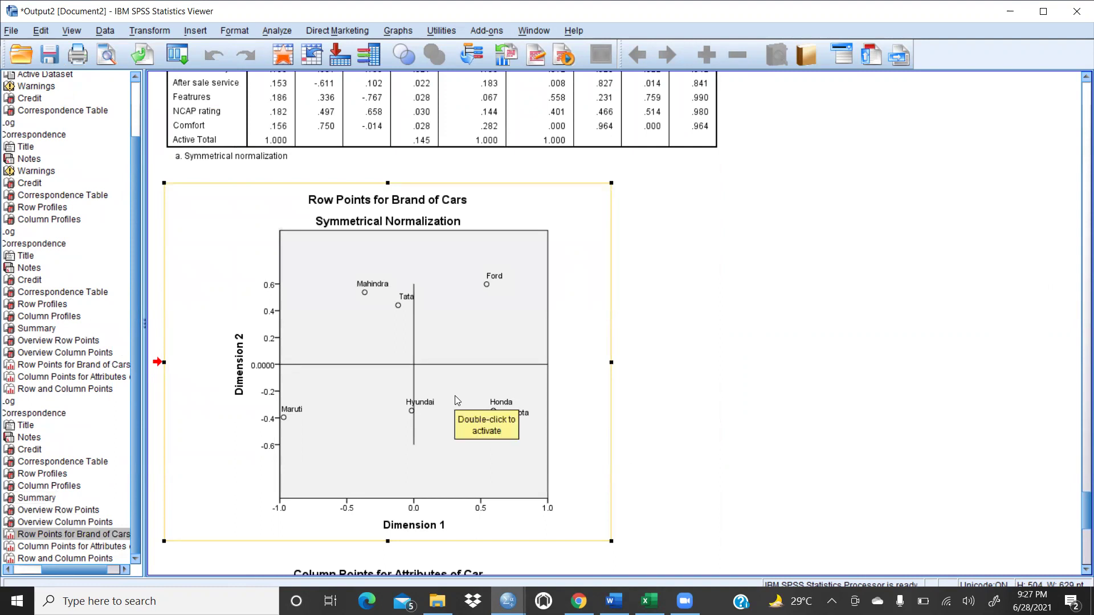
Bring the Column Points for Attributes of Car chart into view in the output.
scroll(456, 401, "down", 3)
scroll(448, 388, "down", 5)
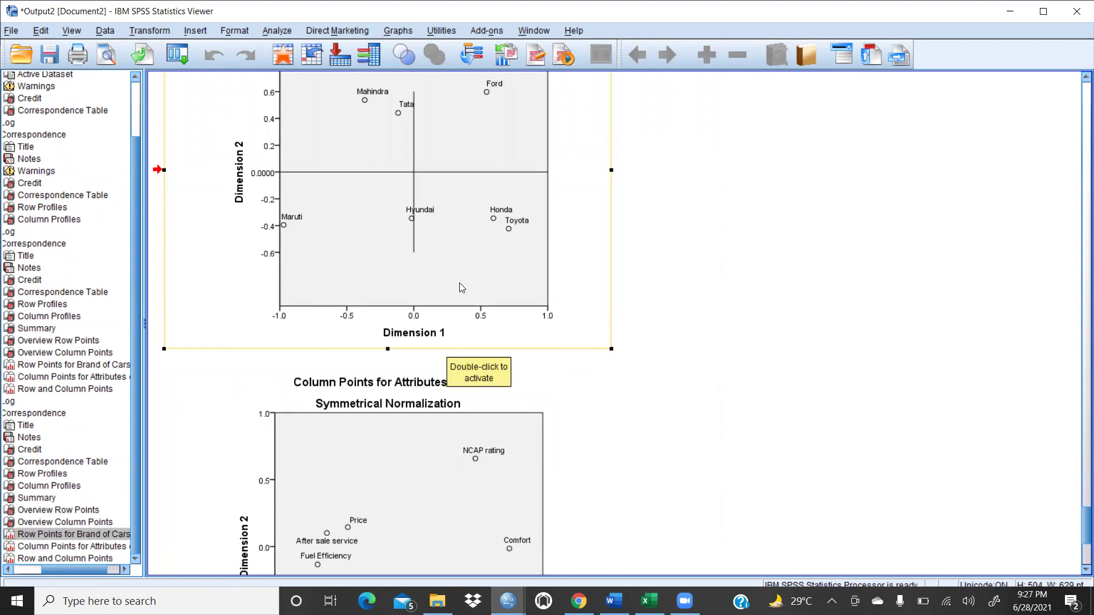
scroll(456, 364, "down", 3)
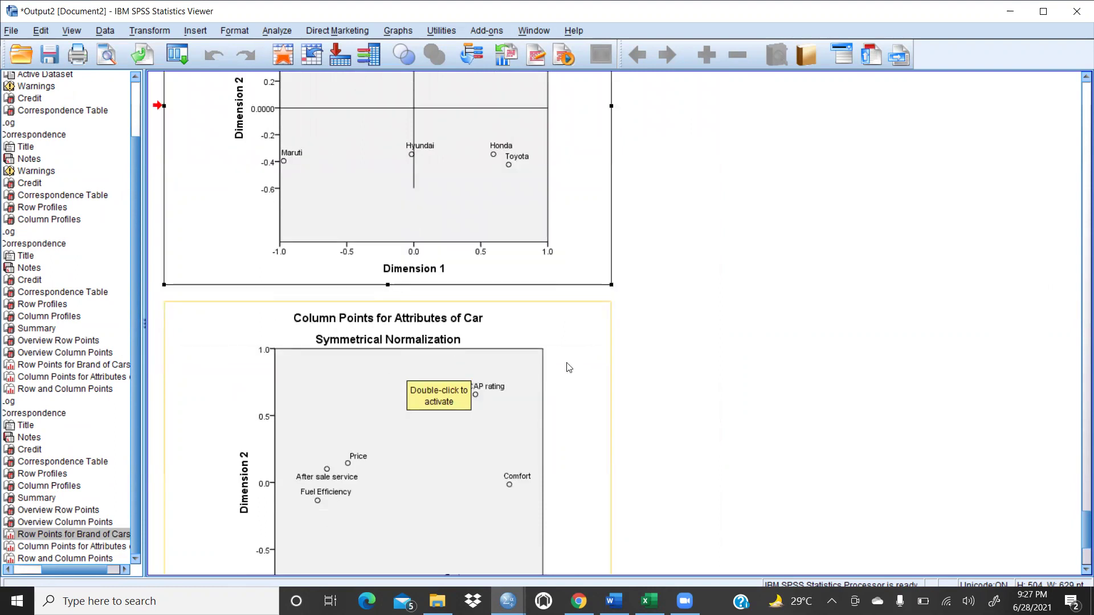